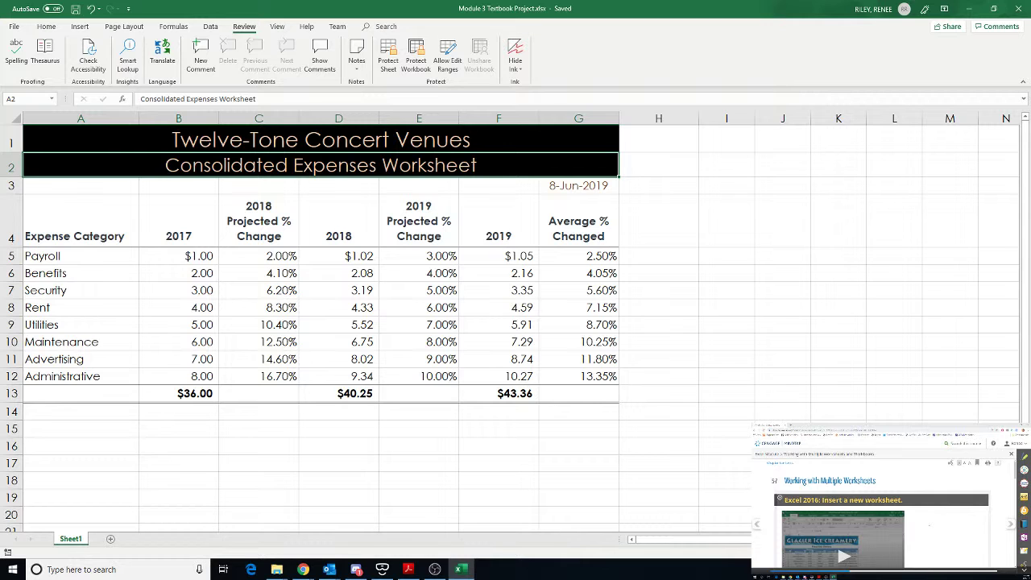
Go through the textbook's worksheet videos and read the tip on the default number of worksheets.
scroll(930, 526, "down", 12)
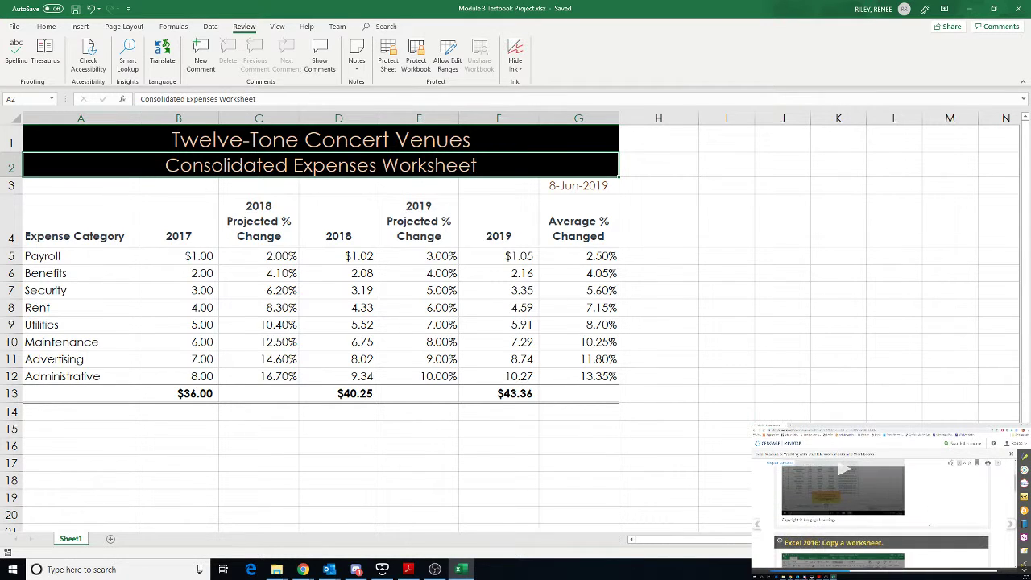
scroll(929, 525, "down", 10)
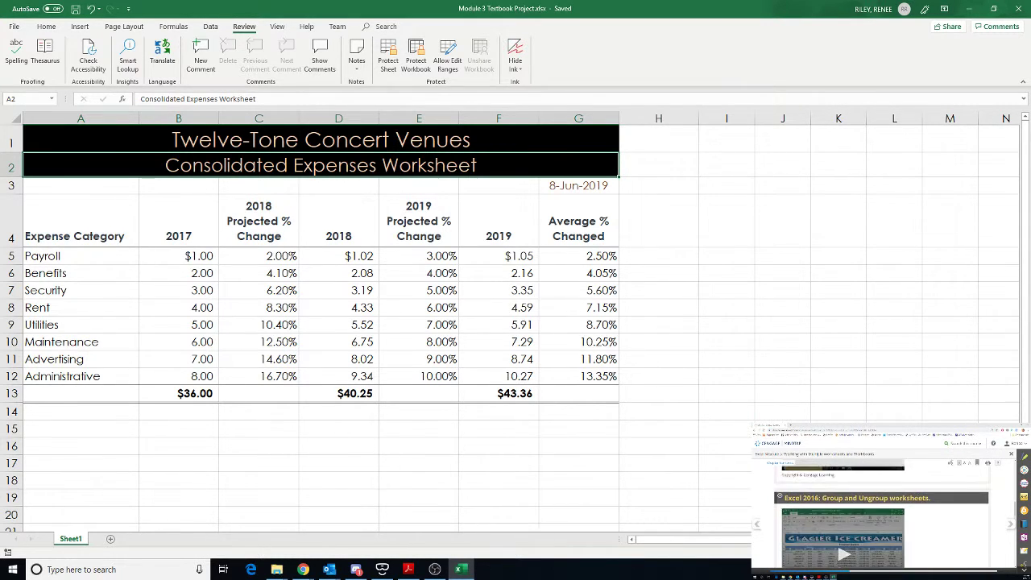
scroll(930, 525, "down", 10)
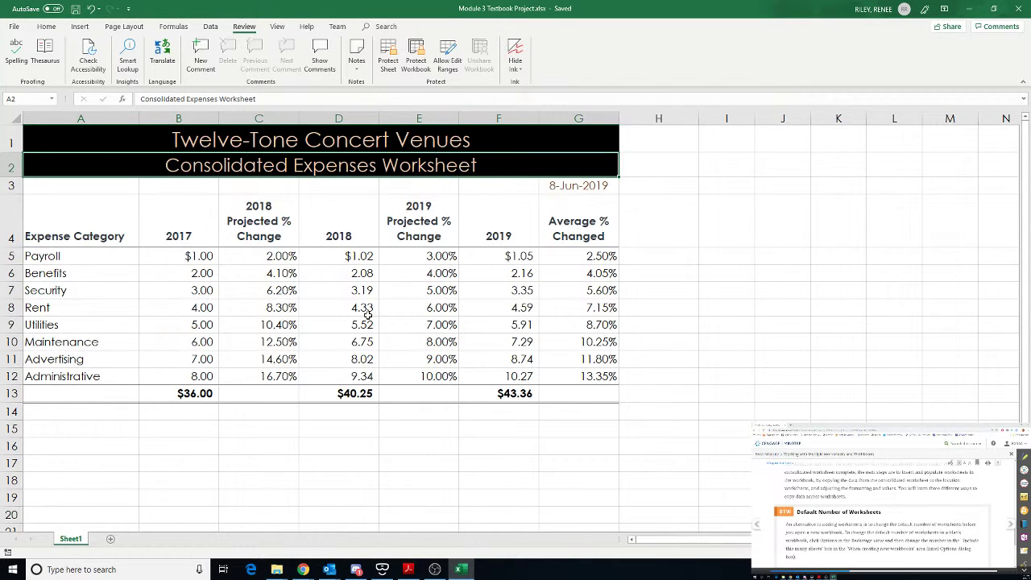
Check the number-of-sheets setting for new workbooks in the Excel Options and the textbook's advice on how many worksheets to add.
left_click(15, 26)
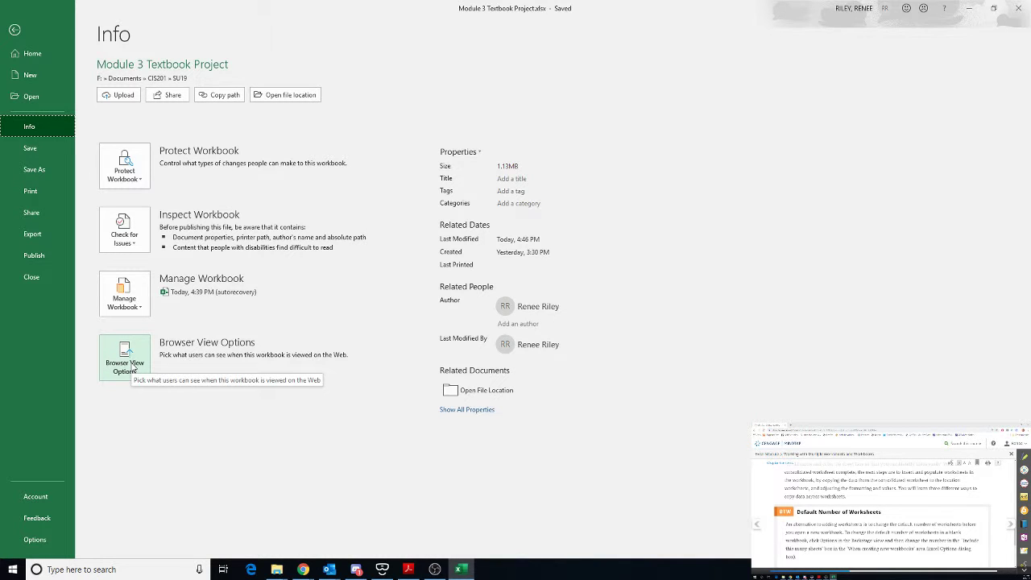
left_click(32, 540)
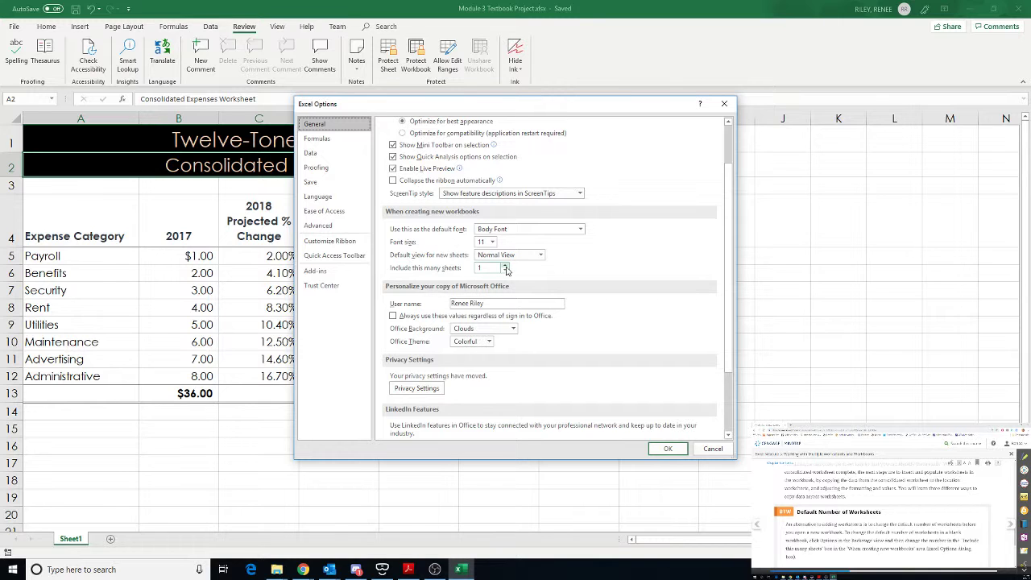
scroll(879, 535, "down", 3)
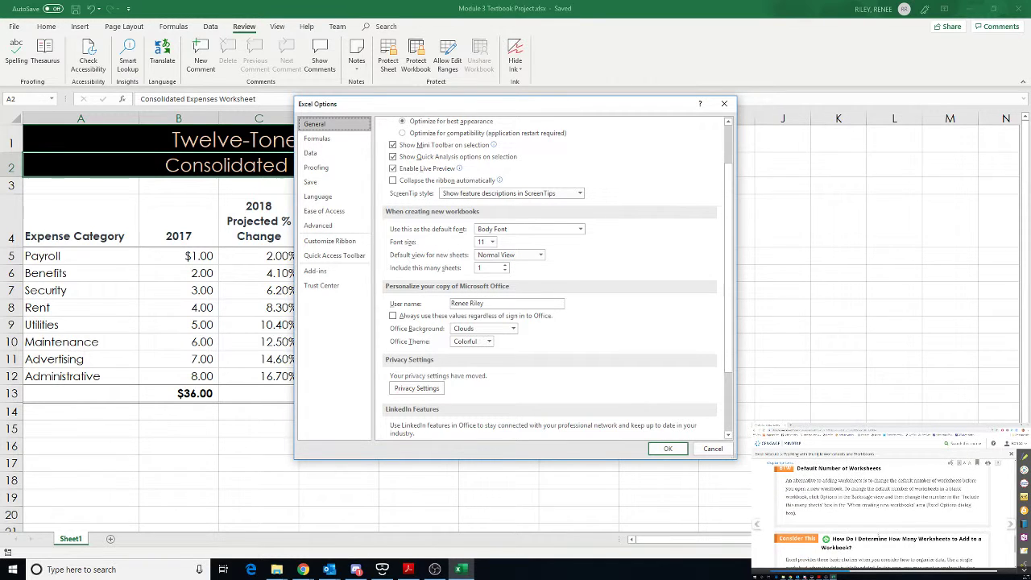
scroll(881, 515, "down", 3)
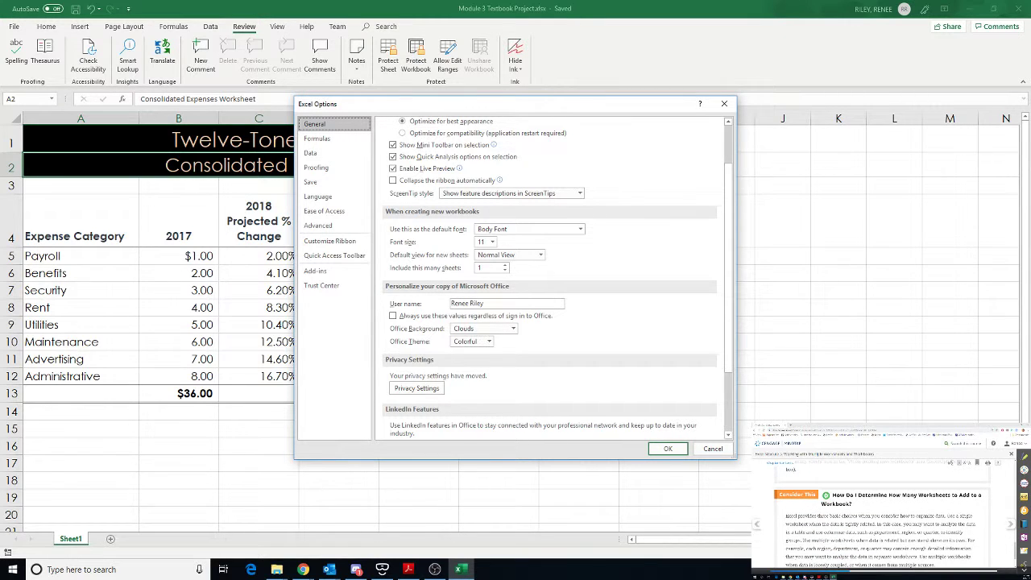
scroll(874, 534, "down", 3)
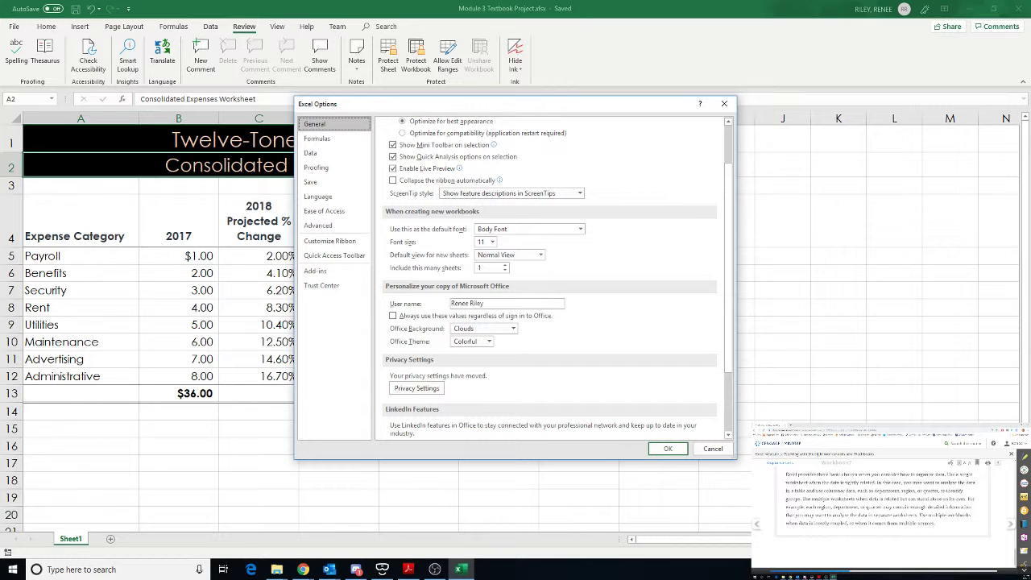
left_click(713, 450)
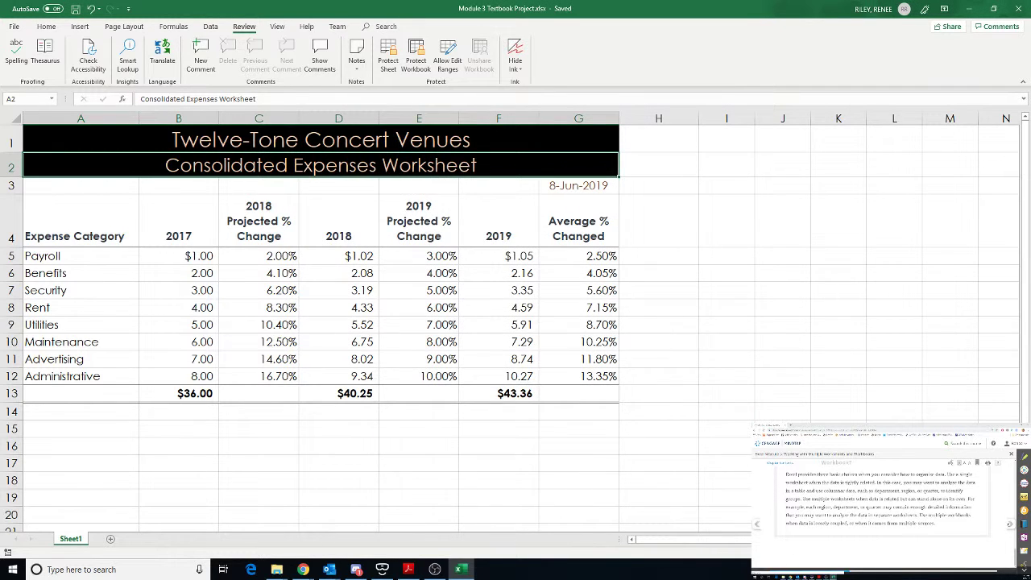
Reread the textbook section on determining how many worksheets to add and proceed to the instructions for adding a worksheet.
left_click(1011, 525)
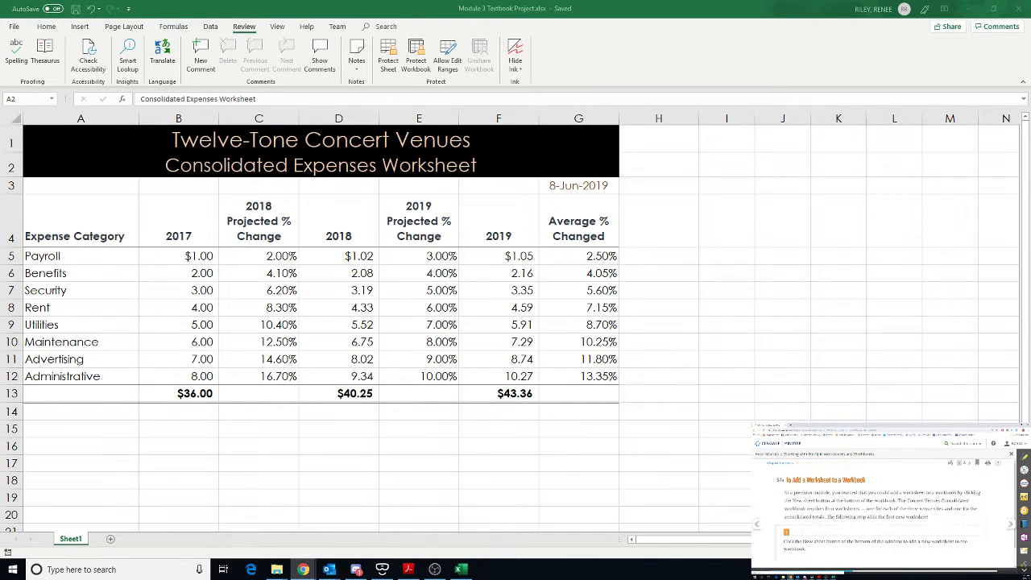
left_click(757, 525)
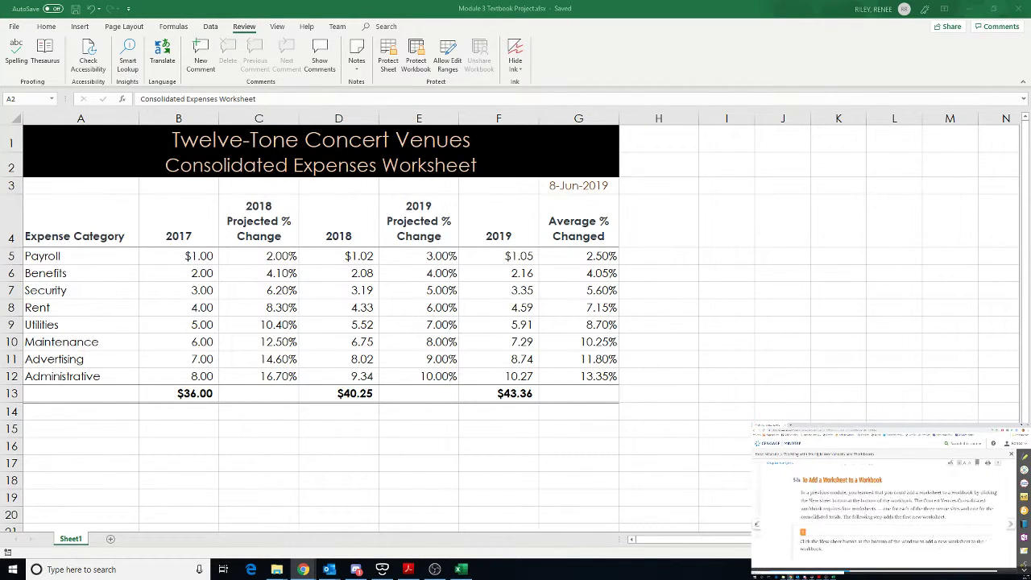
scroll(869, 534, "down", 3)
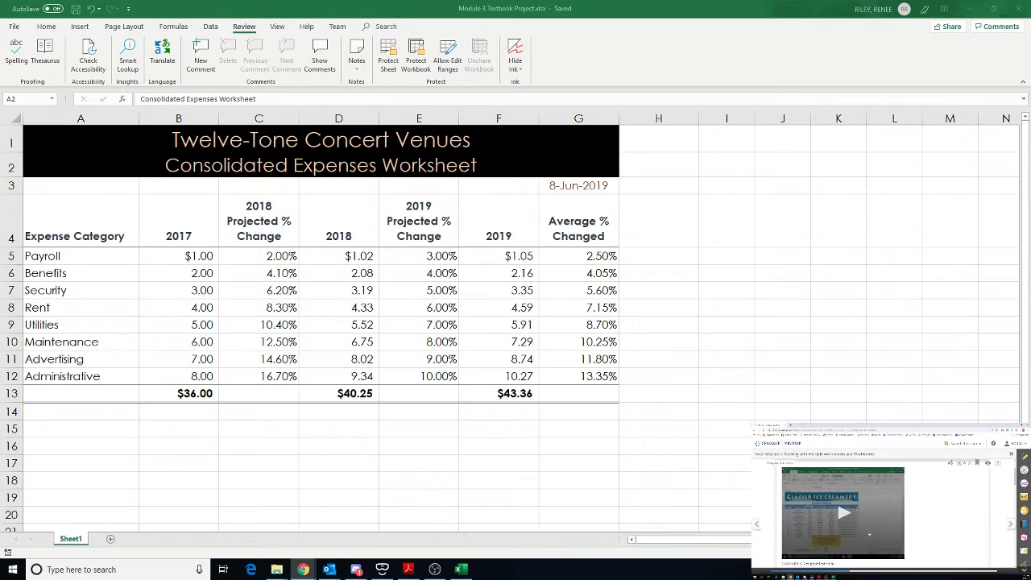
scroll(869, 534, "down", 5)
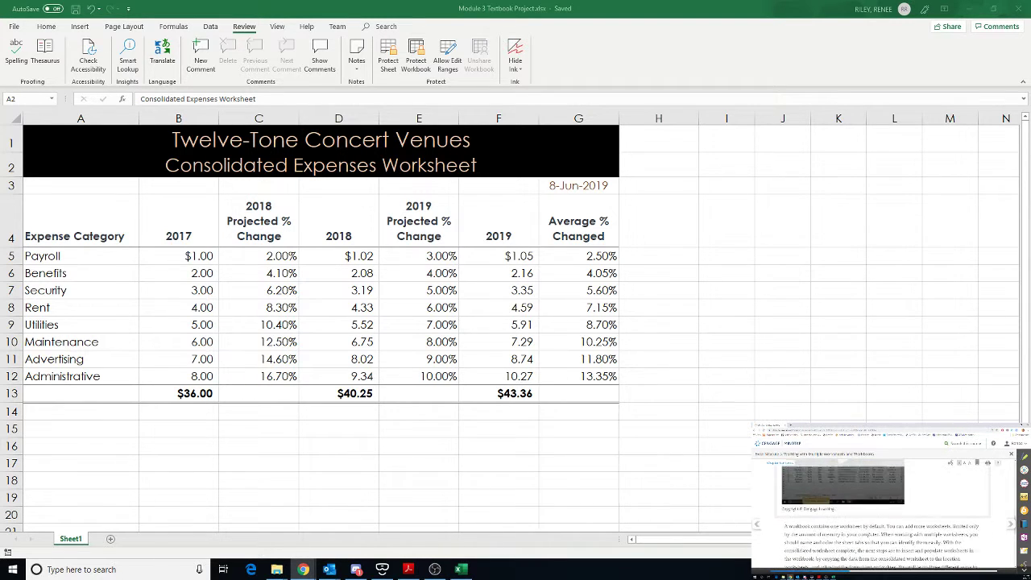
scroll(870, 535, "down", 5)
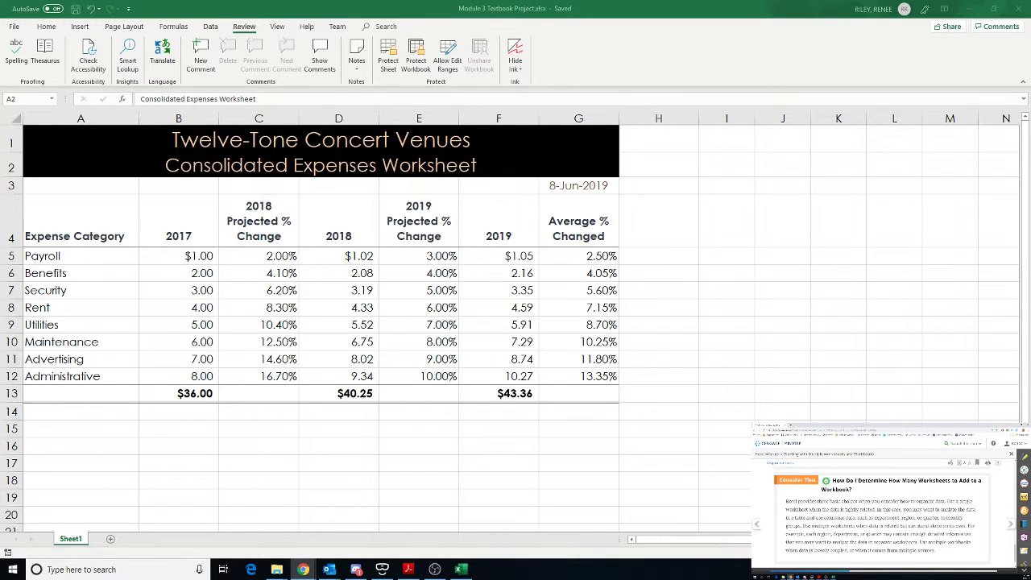
scroll(869, 535, "down", 3)
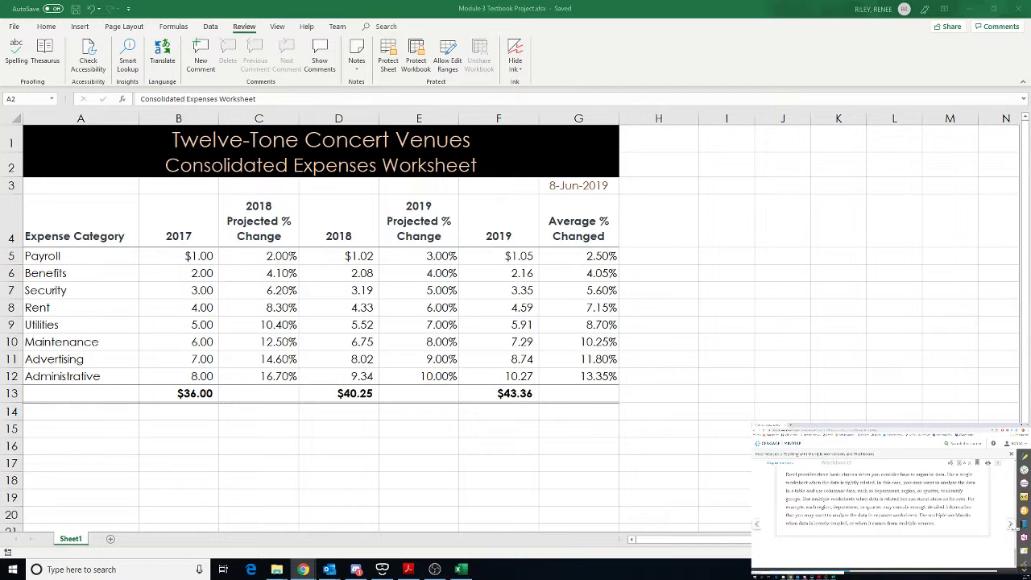
left_click(1011, 523)
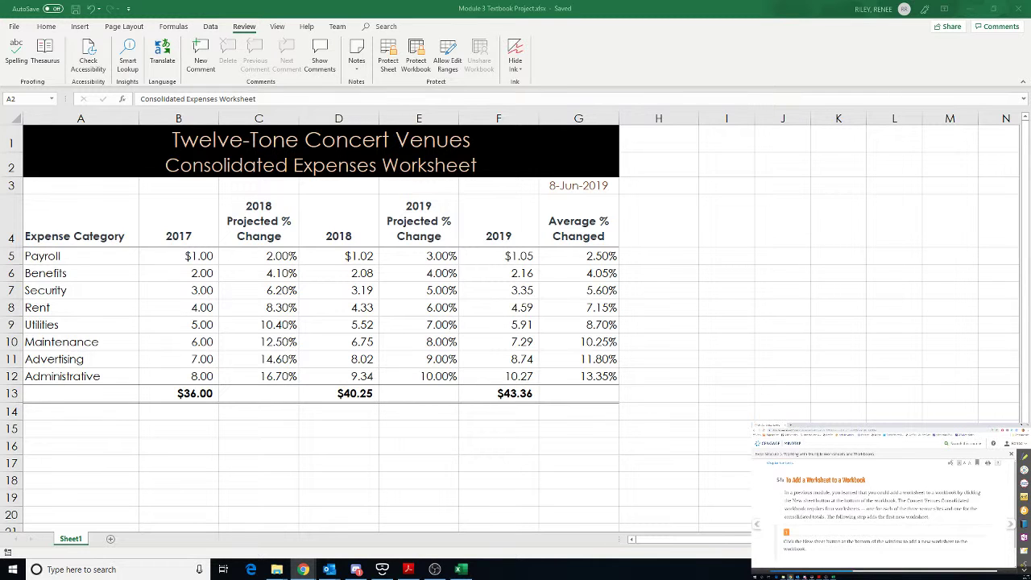
Add a new blank worksheet to the workbook, following the textbook's instructions.
scroll(884, 500, "down", 1)
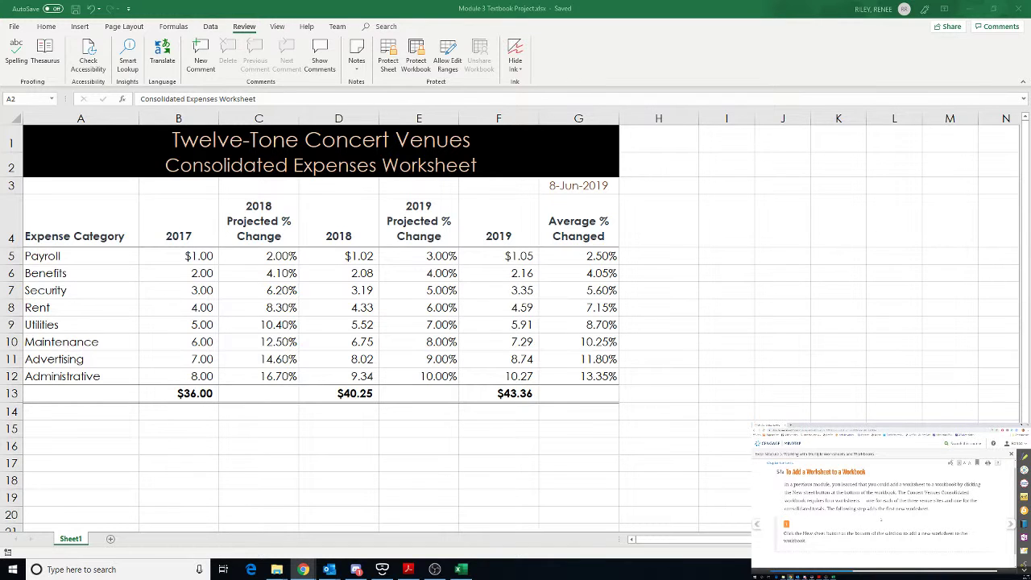
scroll(880, 519, "down", 1)
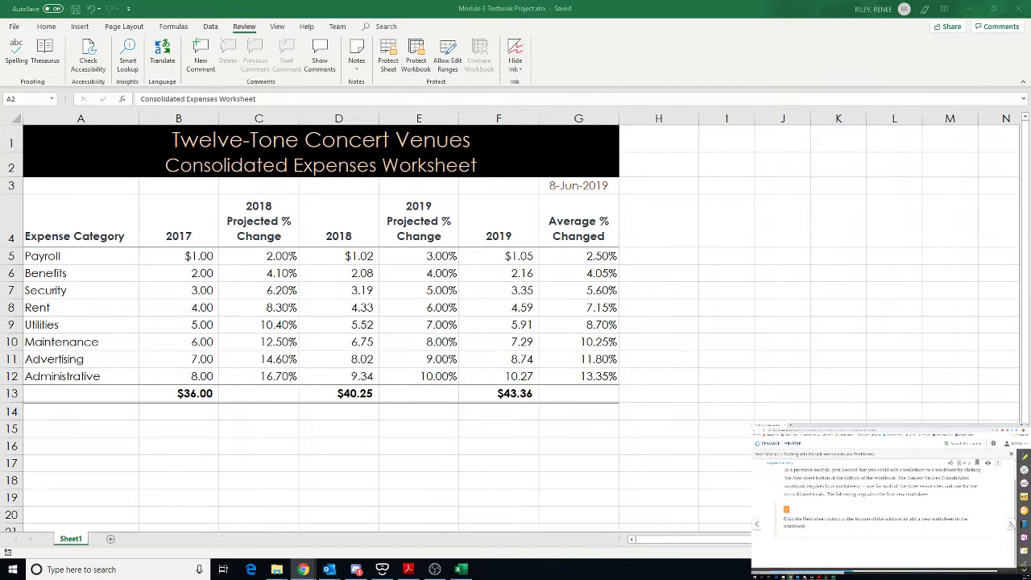
scroll(883, 499, "down", 4)
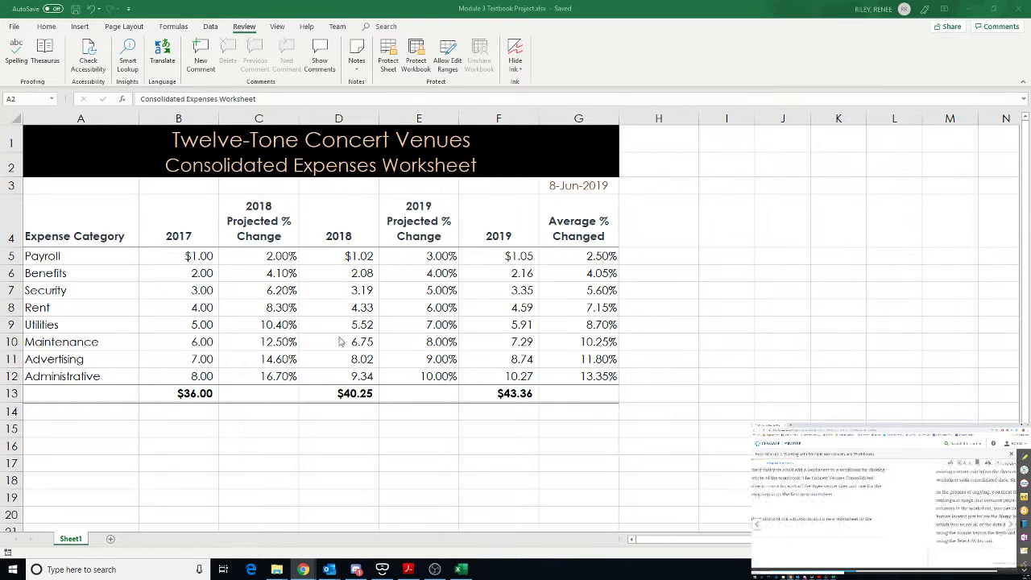
left_click(110, 545)
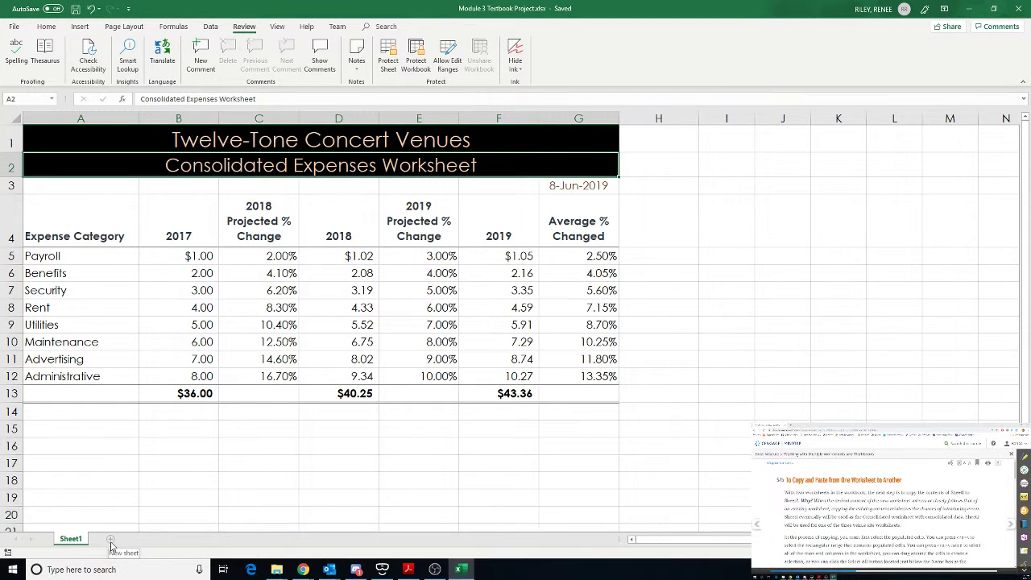
left_click(111, 540)
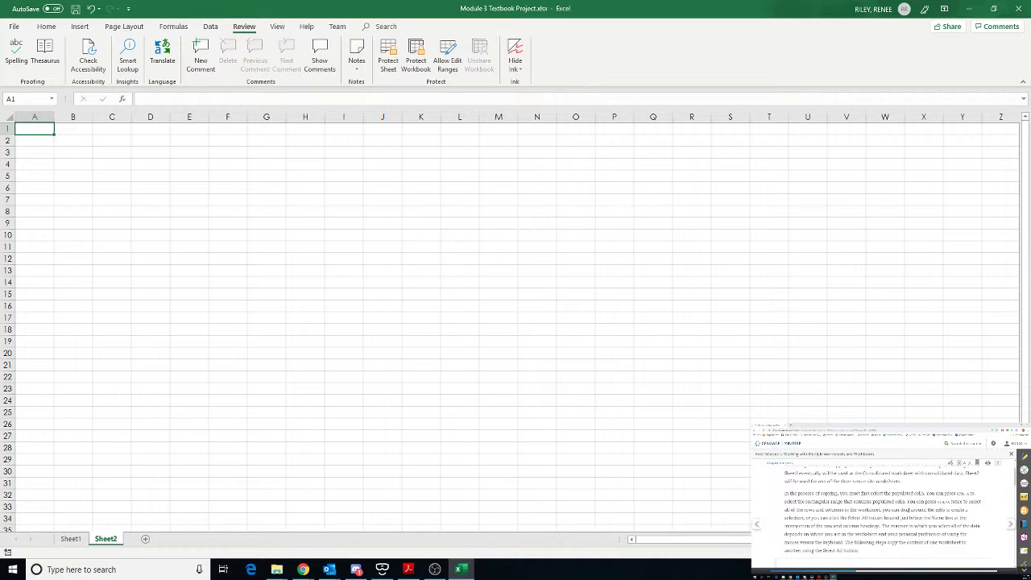
Display Sheet1 and select the entire worksheet.
left_click(71, 539)
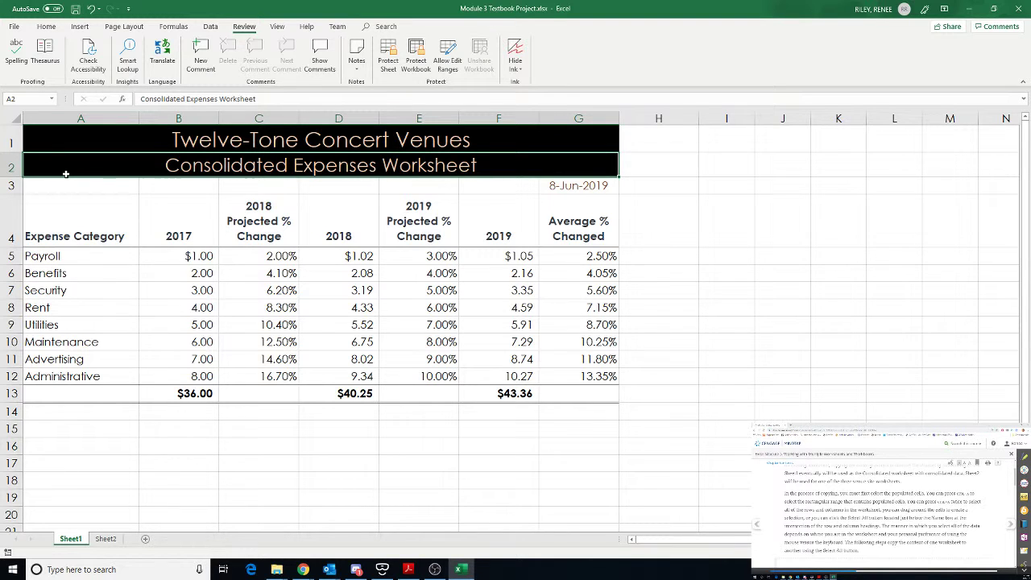
key("ctrl+a")
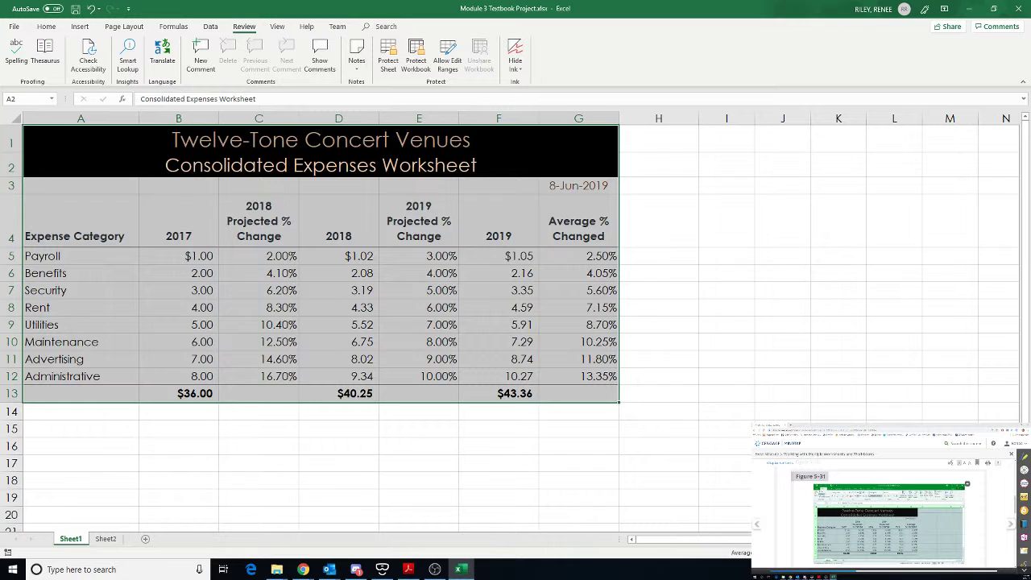
left_click(16, 118)
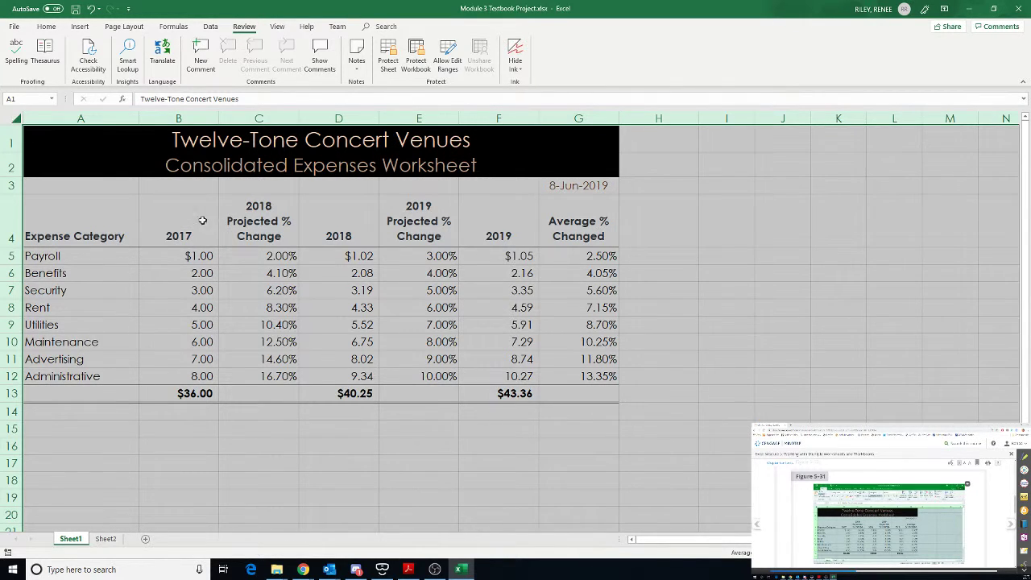
Read the textbook's answer about shortcut keys for copy and paste and its instructions for pasting into Sheet2.
scroll(808, 526, "down", 3)
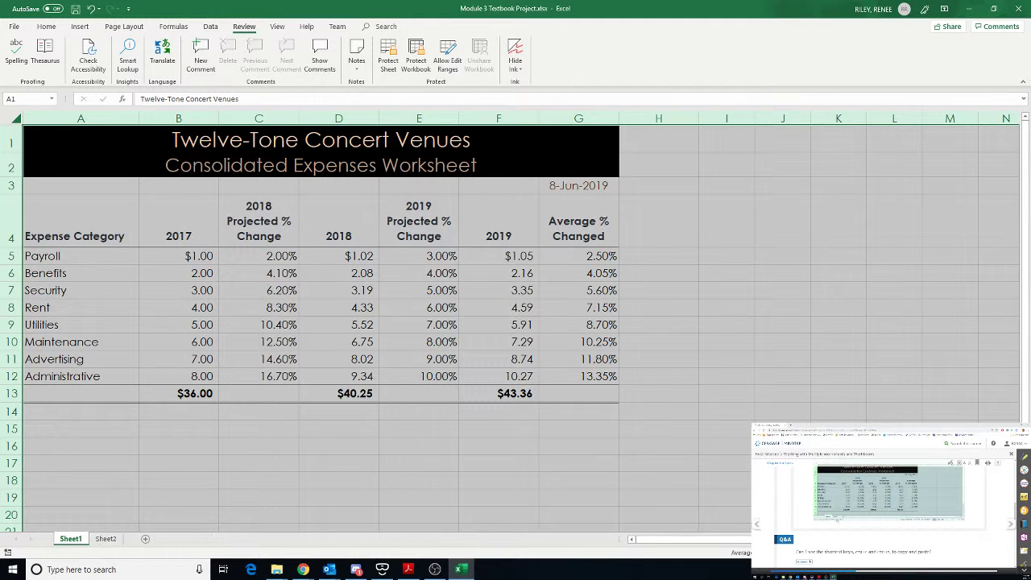
scroll(836, 520, "down", 2)
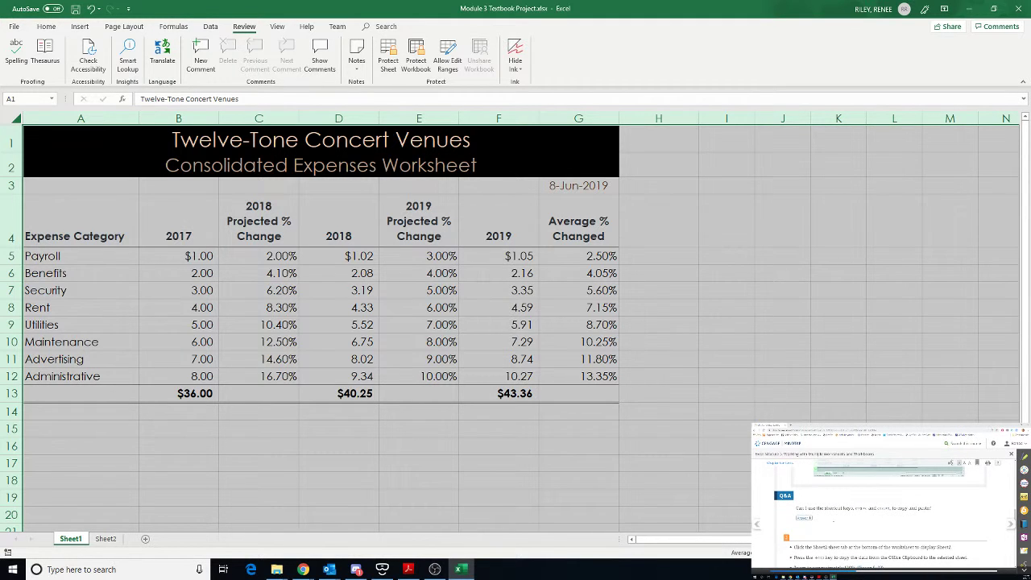
left_click(804, 518)
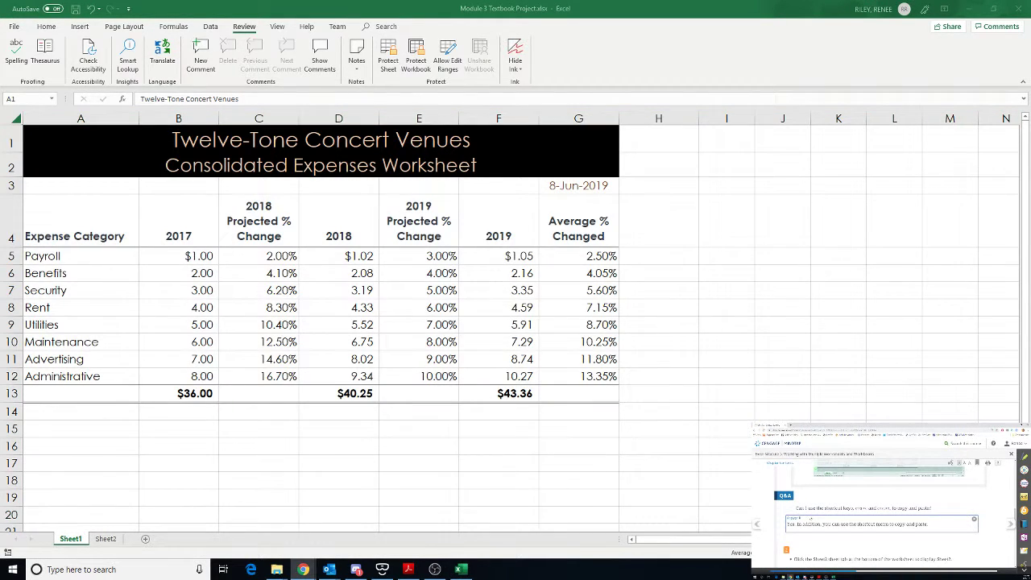
scroll(815, 530, "down", 3)
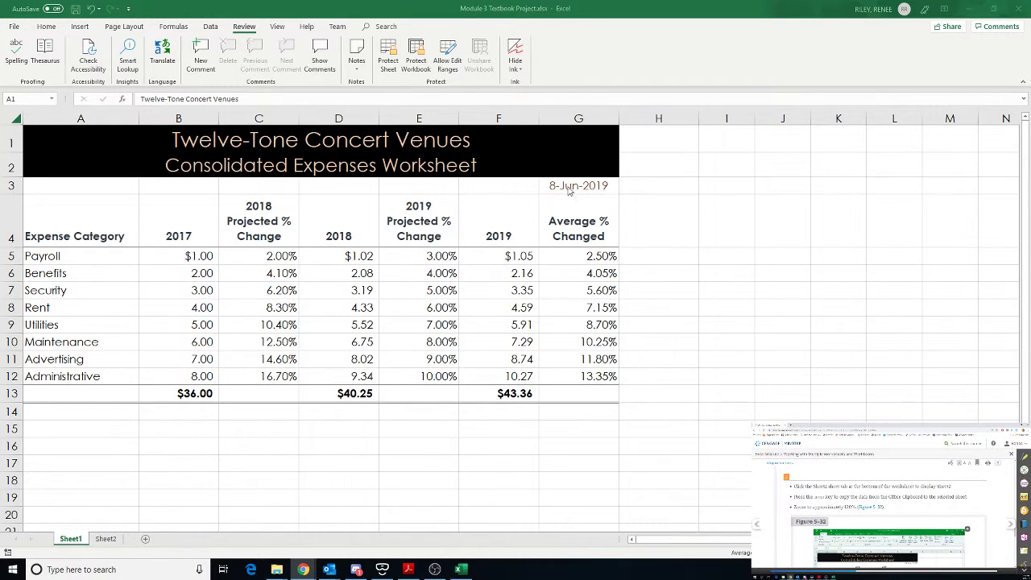
Copy the entire contents of Sheet1 and paste them into Sheet2 starting at cell A1.
left_click(10, 119)
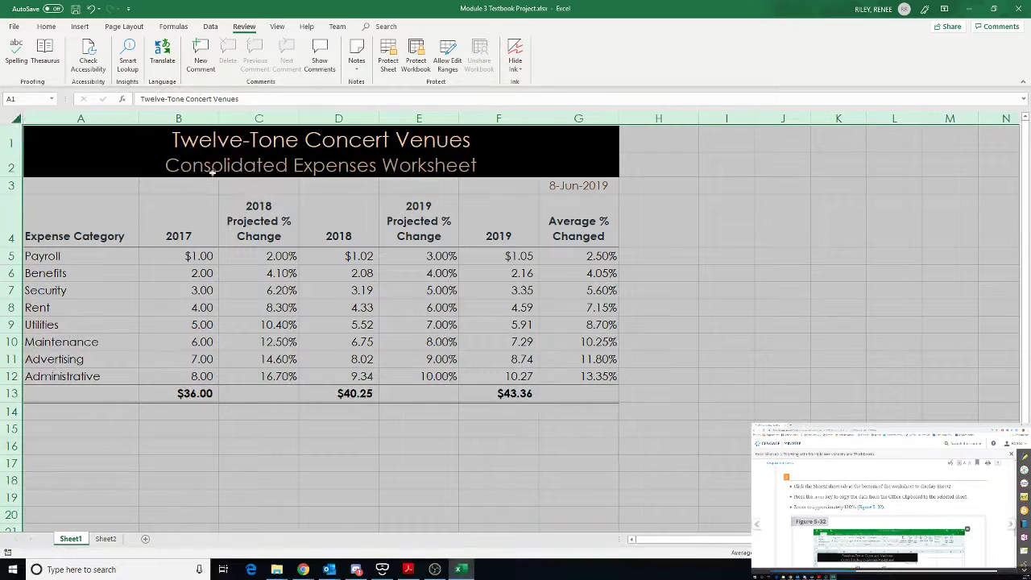
scroll(850, 502, "down", 5)
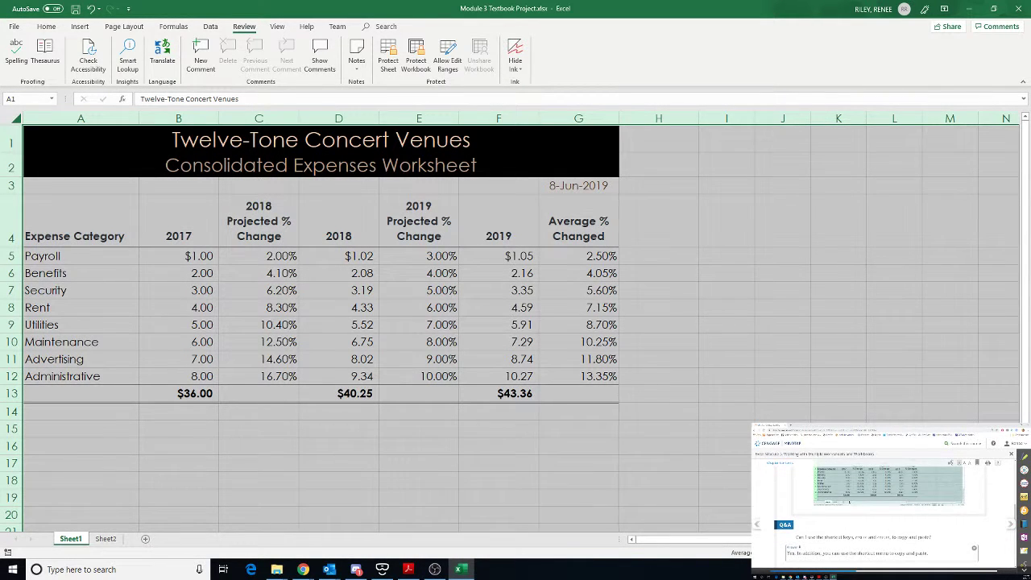
scroll(886, 516, "up", 1)
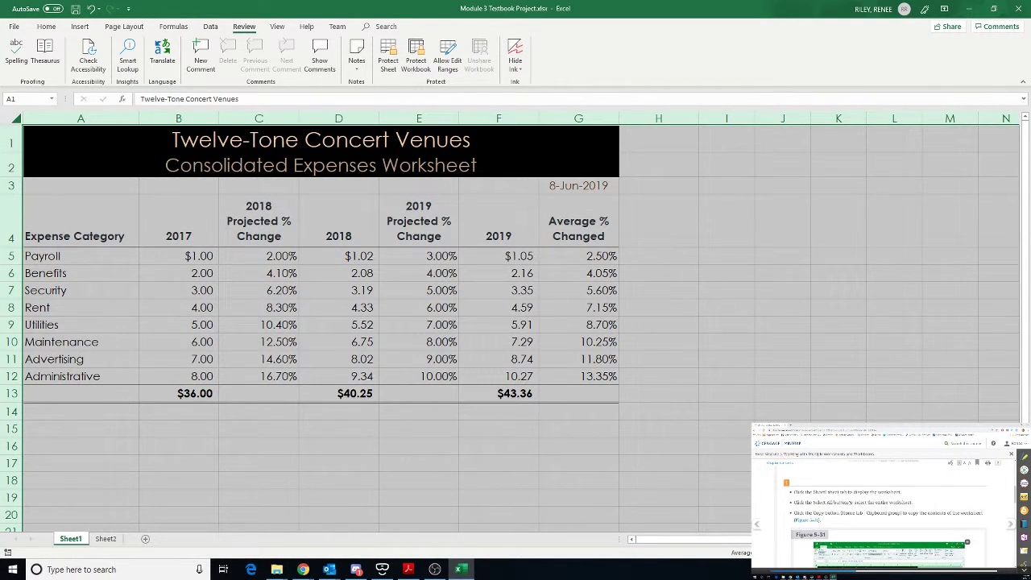
left_click(46, 26)
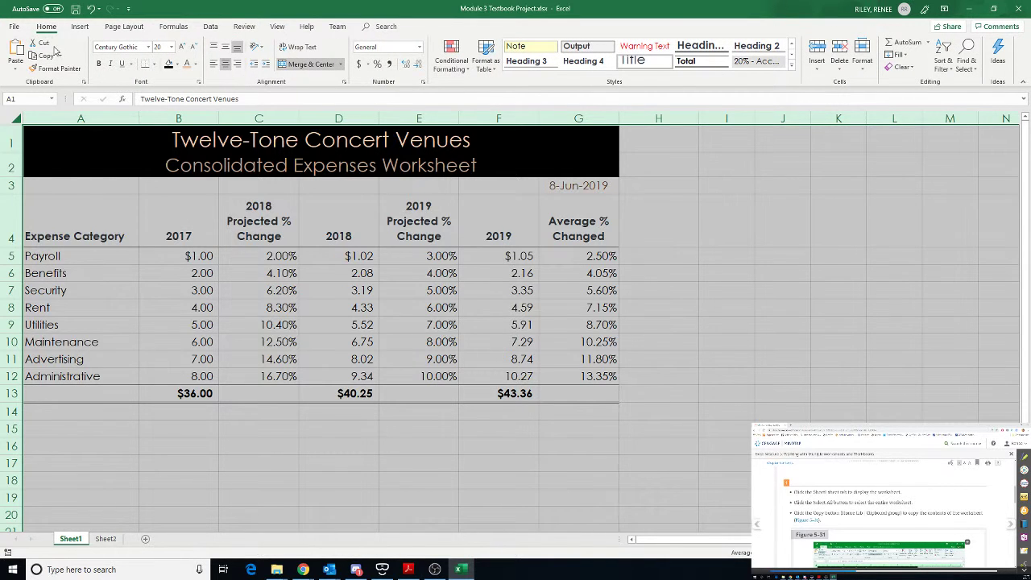
left_click(45, 58)
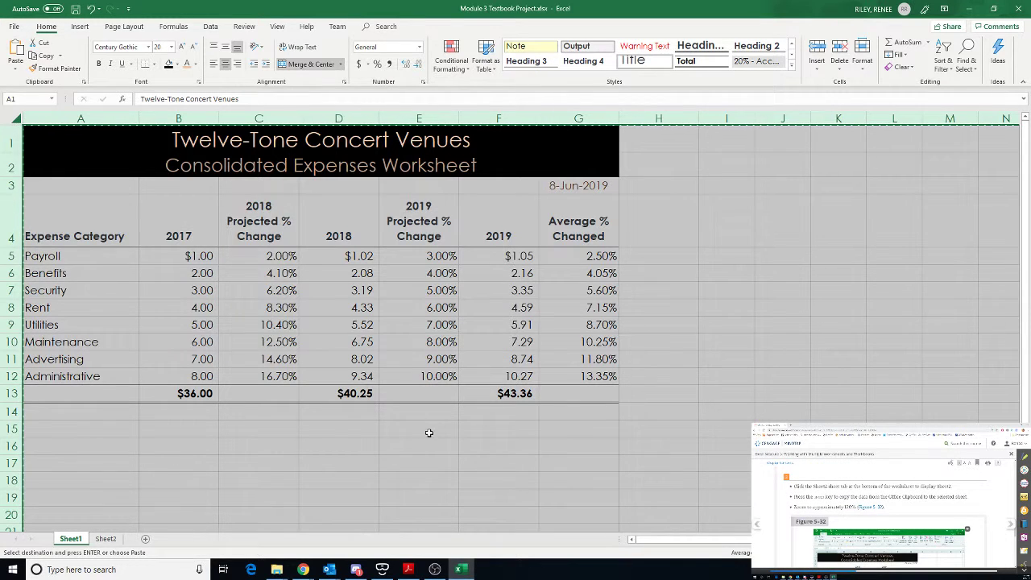
left_click(107, 538)
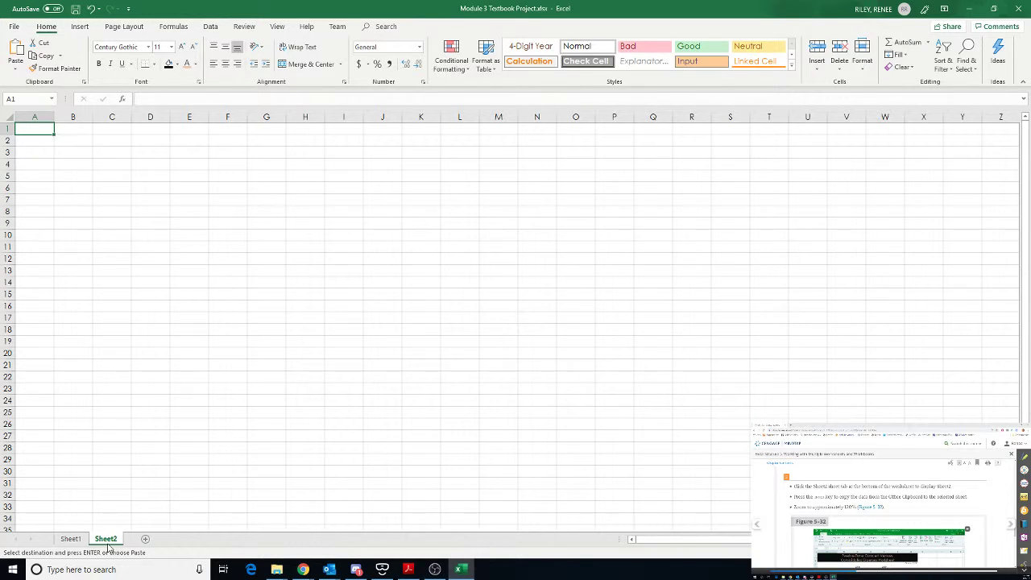
key("Return")
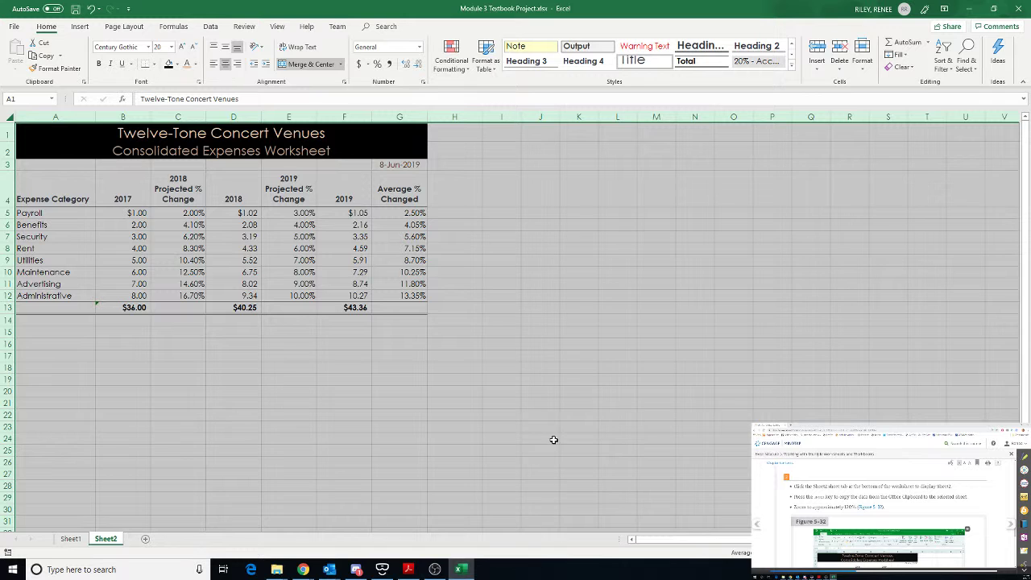
Enlarge the display of Sheet2 so the pasted expenses table is easier to read, as the textbook instructs.
scroll(554, 438, "up", 1)
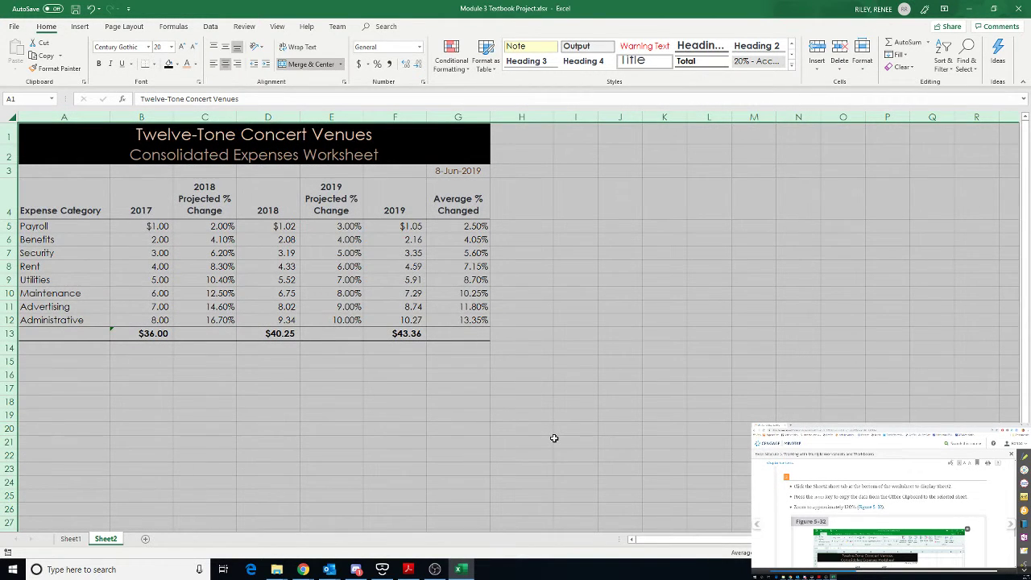
scroll(554, 439, "up", 1)
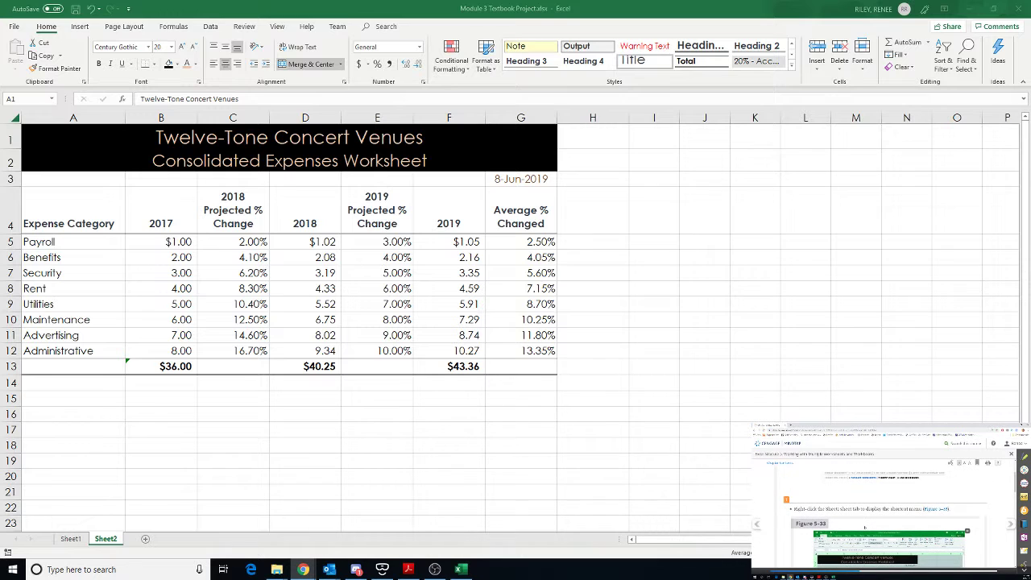
left_click(66, 542)
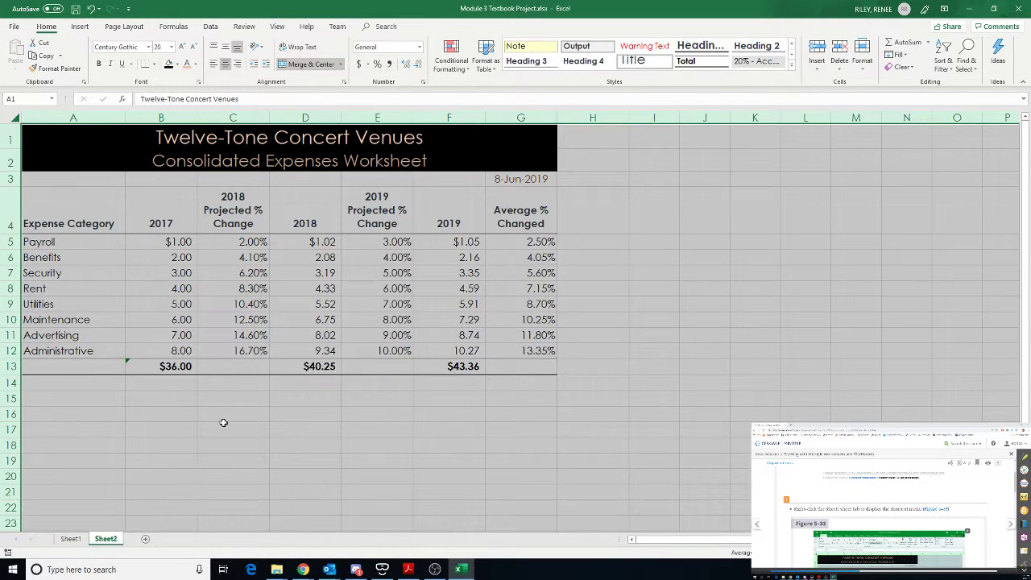
right_click(581, 284)
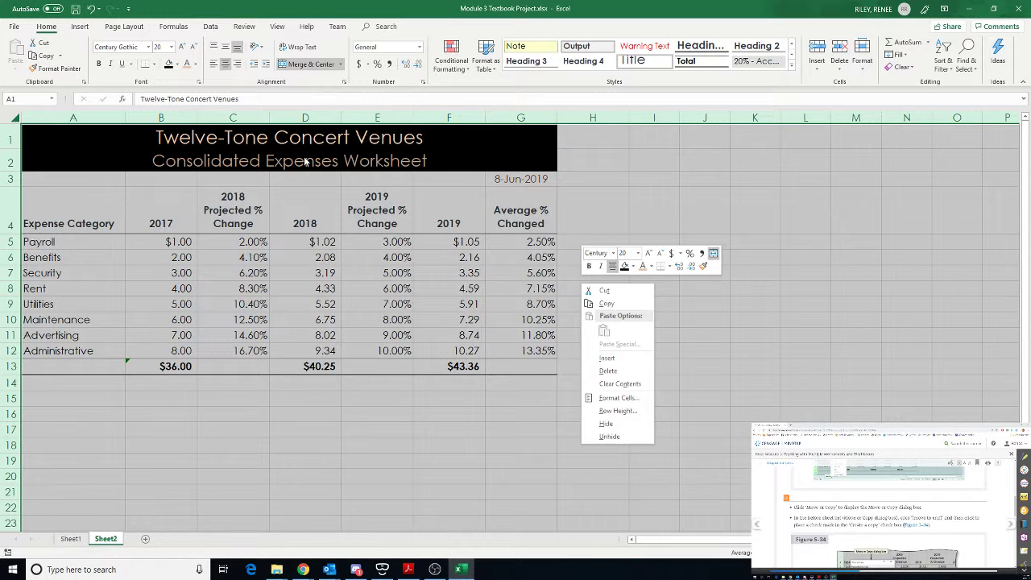
right_click(37, 140)
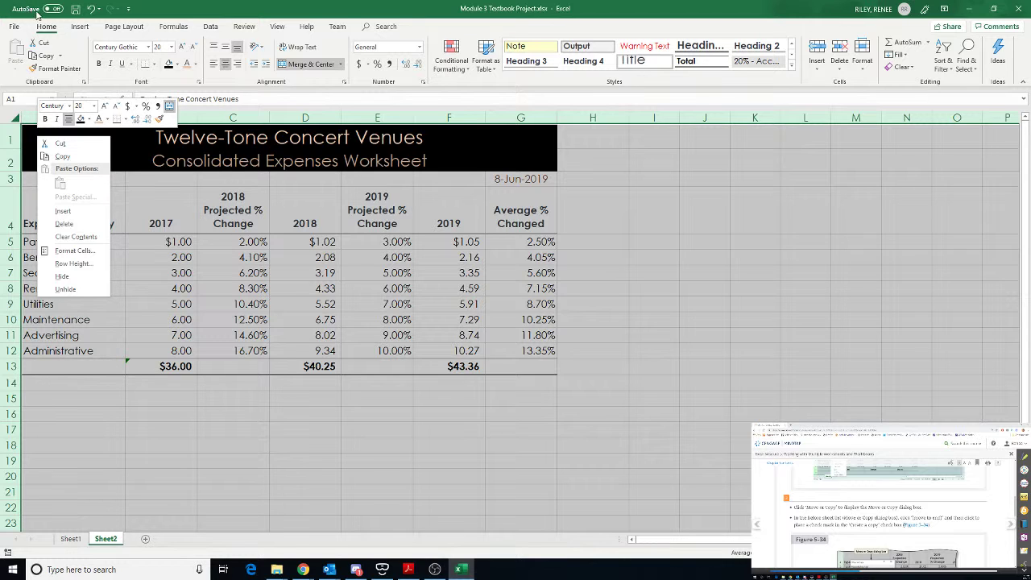
left_click(60, 57)
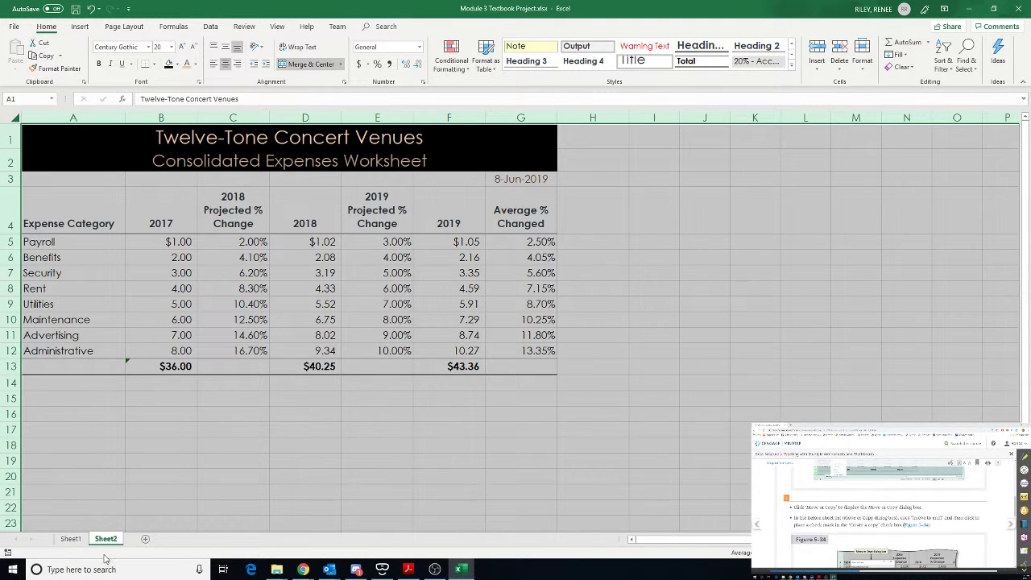
Display Sheet1 and open the Move or Copy dialog for that sheet.
left_click(71, 543)
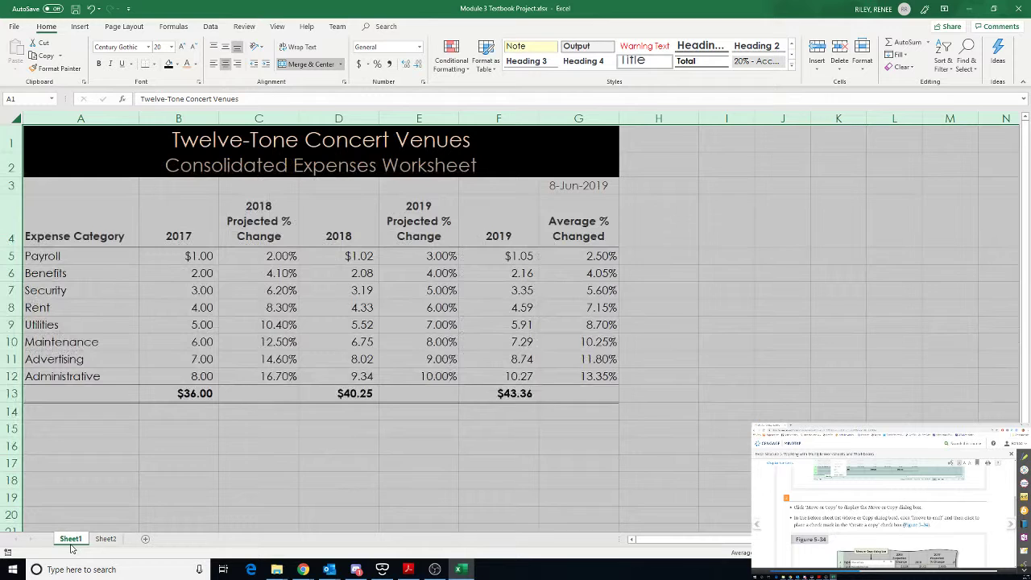
right_click(77, 173)
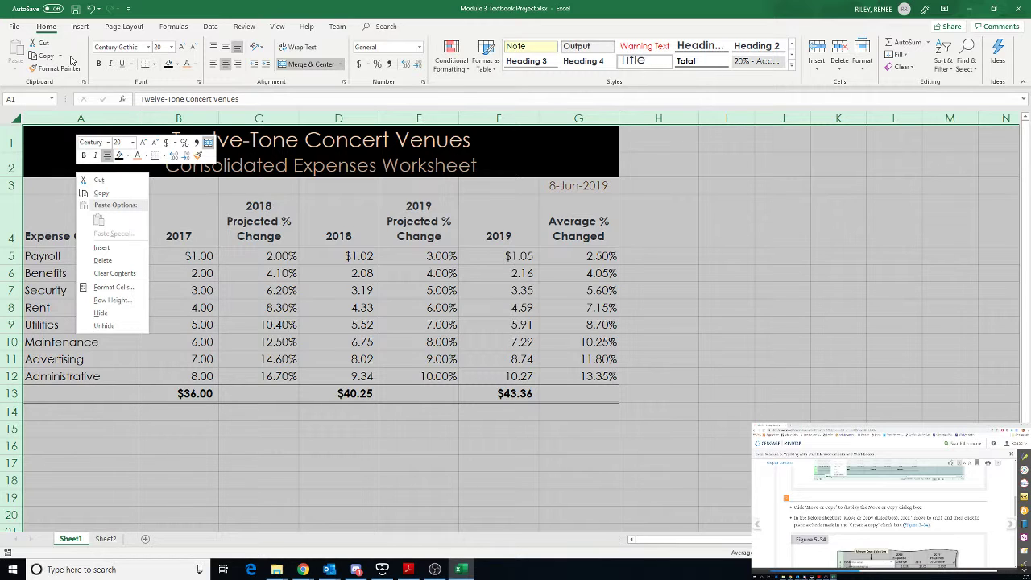
right_click(17, 119)
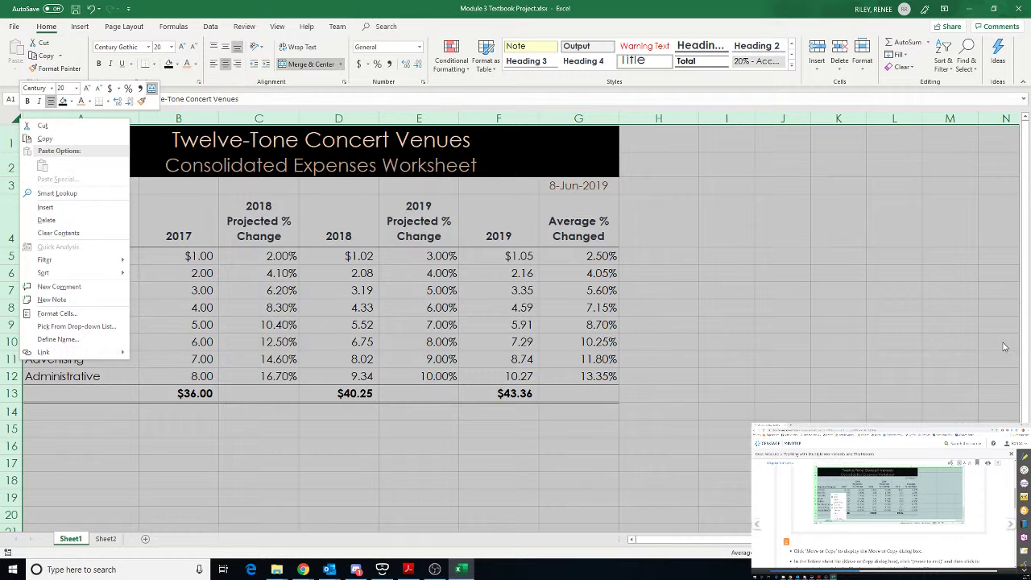
scroll(807, 504, "down", 2)
scroll(807, 505, "up", 6)
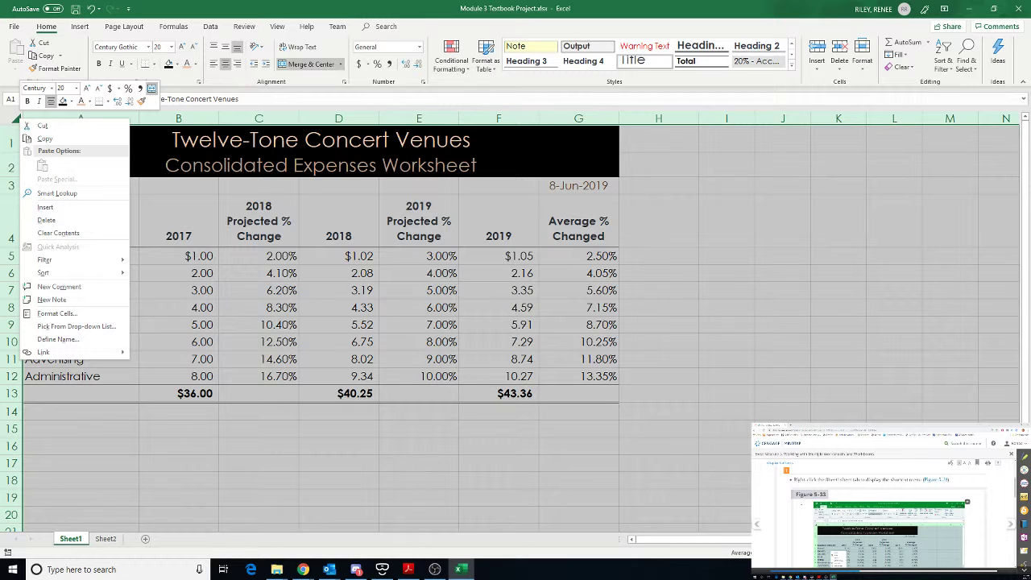
right_click(69, 540)
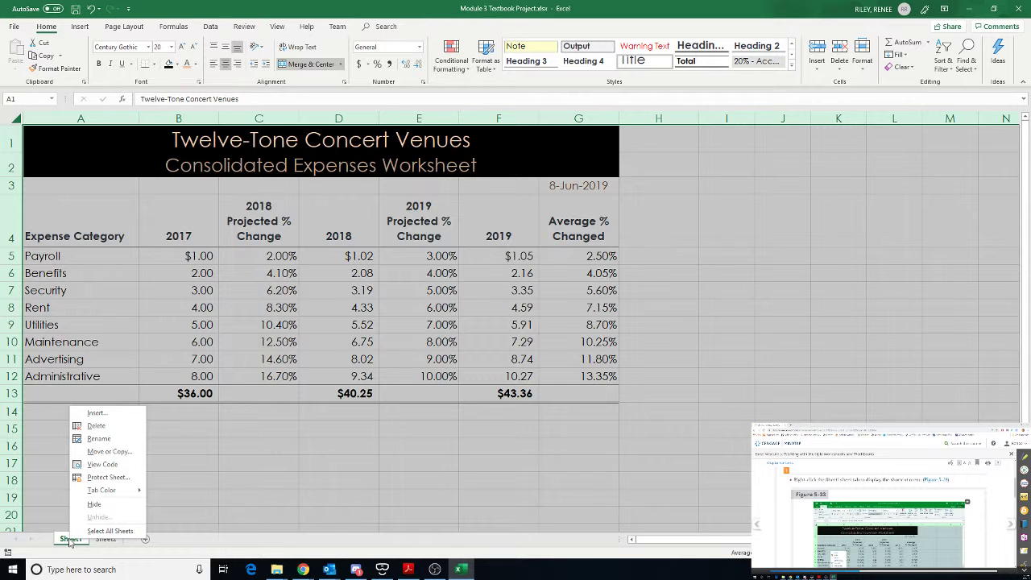
left_click(111, 452)
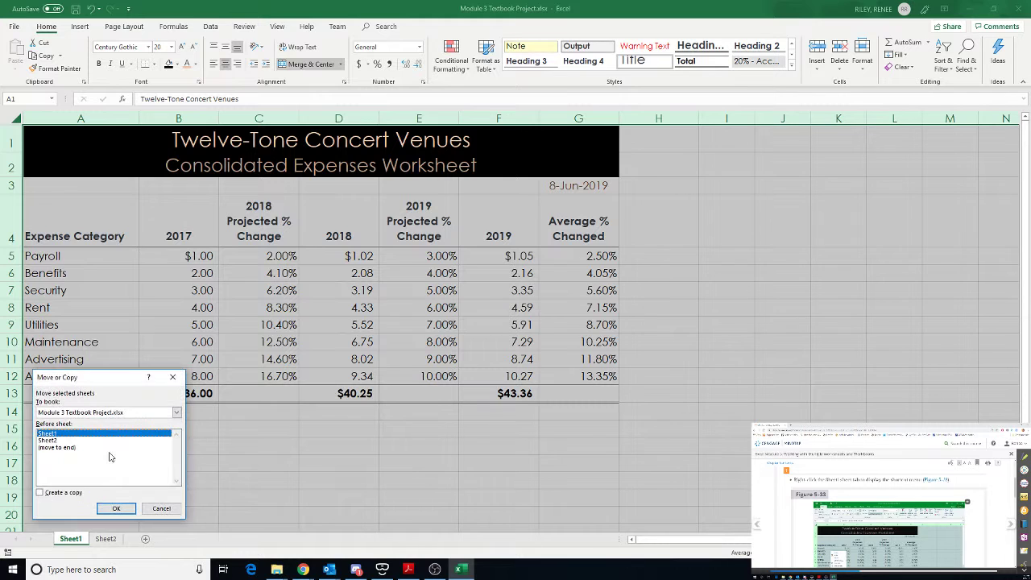
Create a copy of Sheet1 in the same workbook, using the (move to end) position and the Create a copy option.
scroll(822, 543, "down", 6)
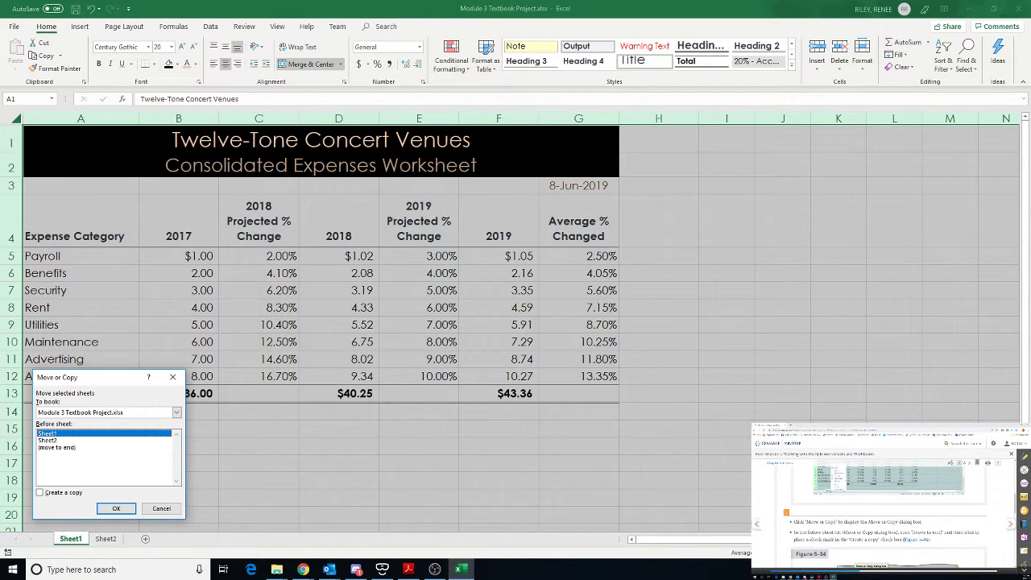
left_click(71, 448)
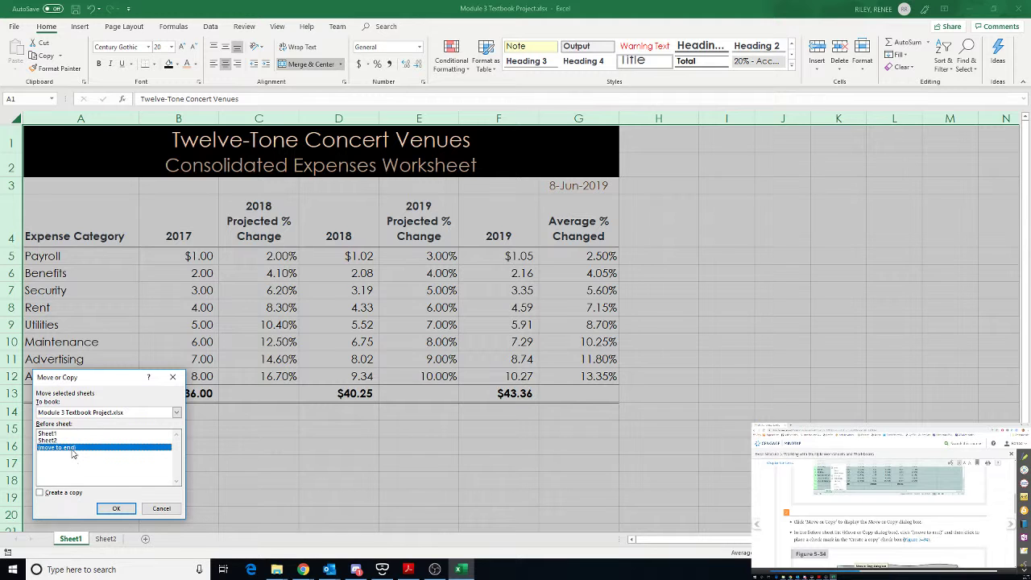
scroll(886, 516, "down", 3)
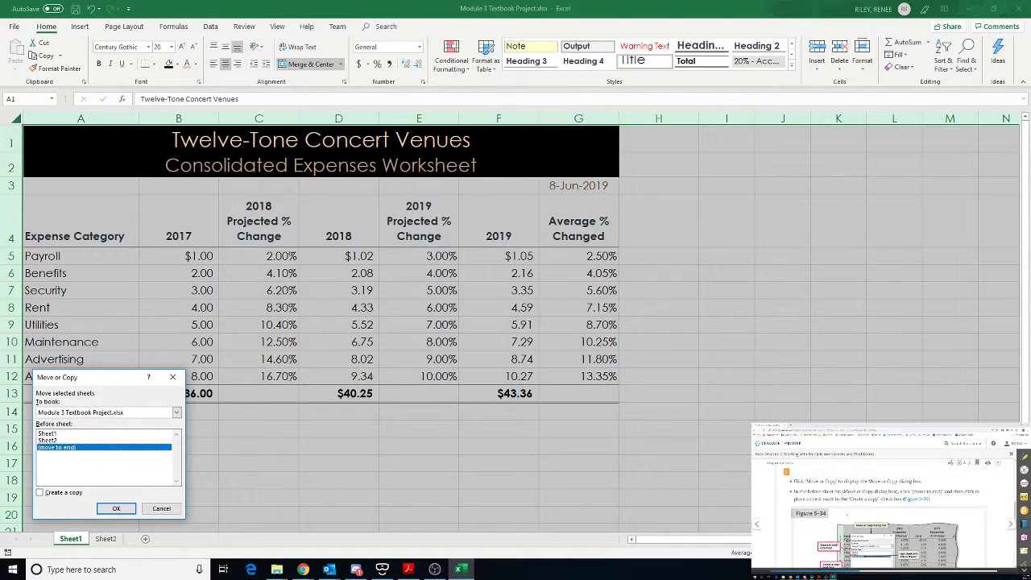
left_click(40, 492)
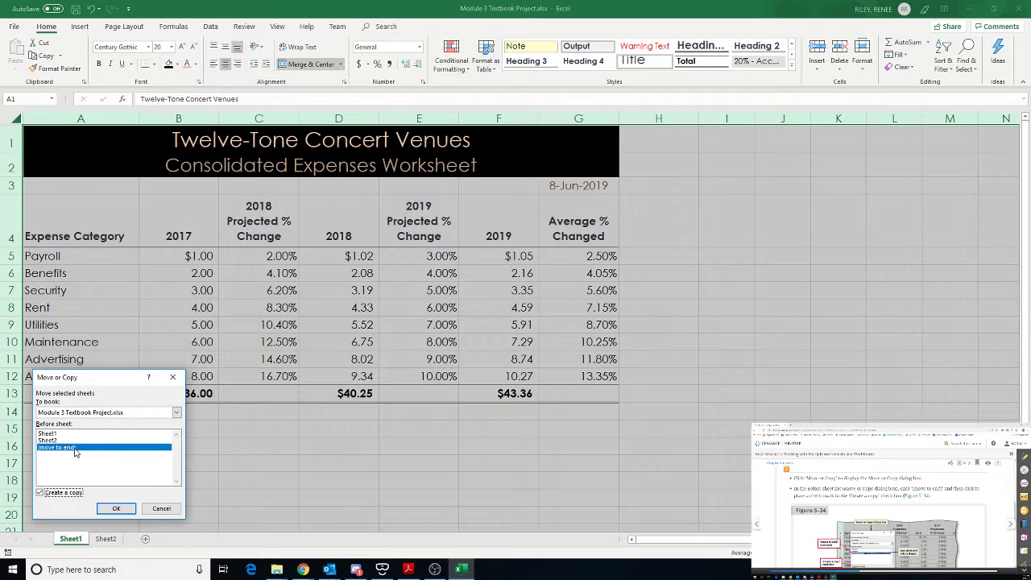
left_click(120, 506)
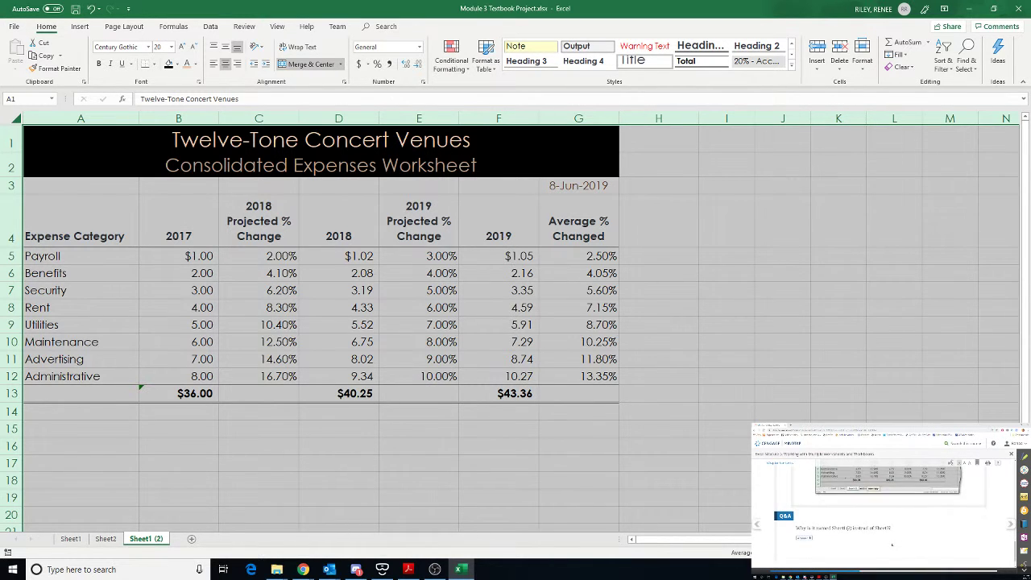
Following the textbook's next page, duplicate Sheet1 directly from its sheet tab and place the copy after Sheet1 (2).
left_click(1011, 525)
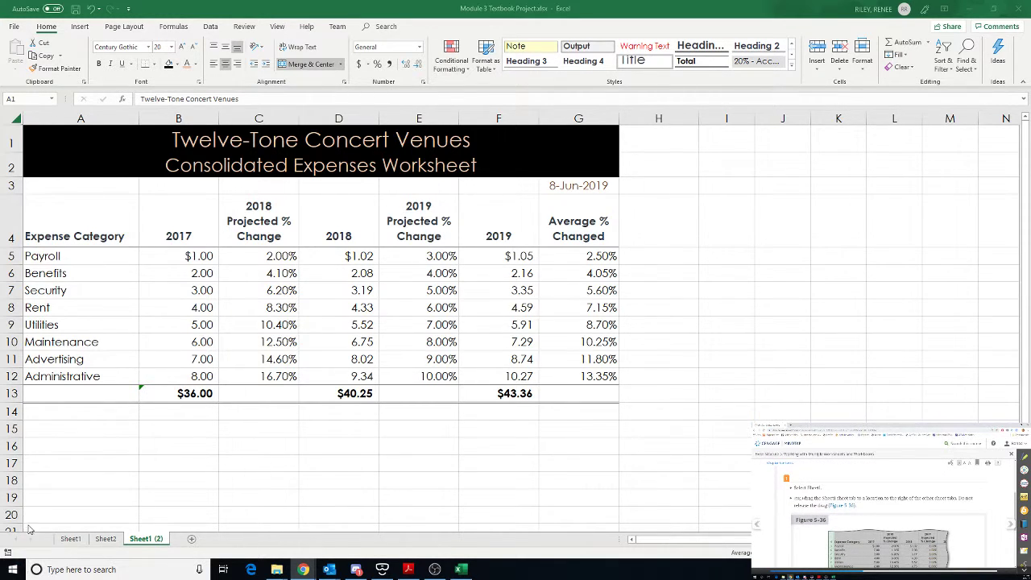
left_click(69, 540)
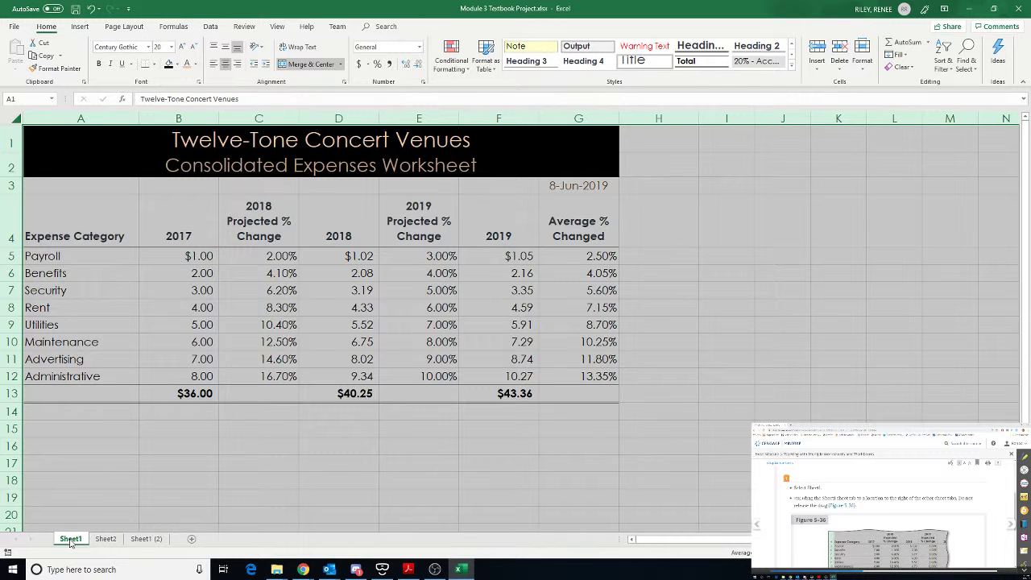
left_click_drag(70, 542, 171, 548)
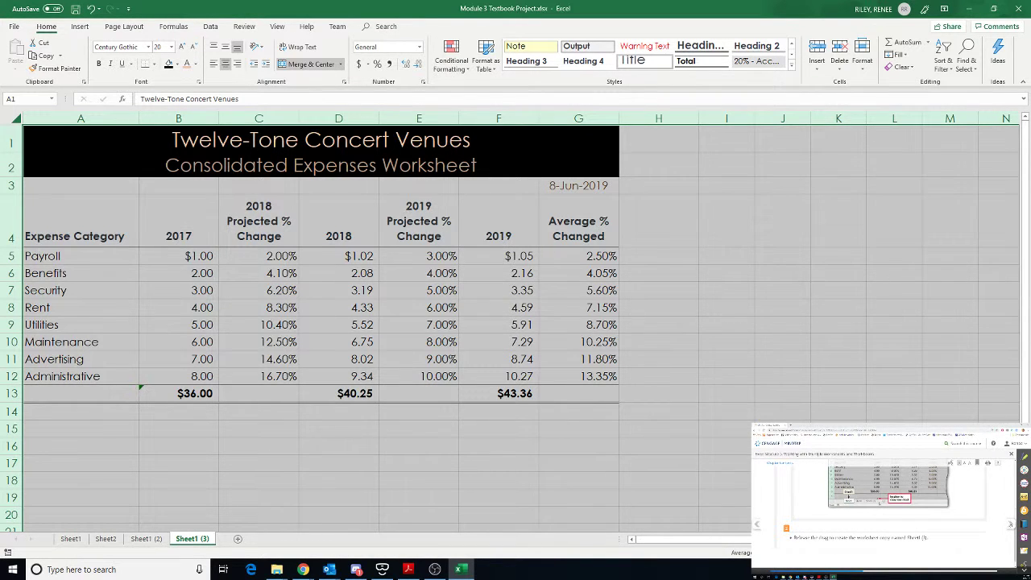
Read the textbook's section on drilling an entry through worksheets, including the table of projected % change values for 2018 and 2019.
left_click(877, 528)
scroll(878, 527, "down", 10)
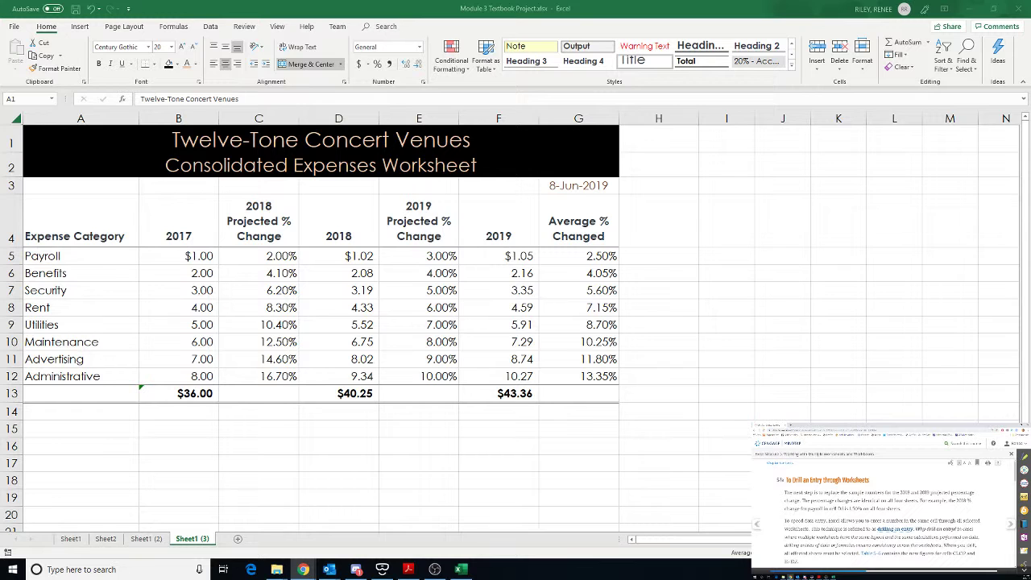
scroll(904, 529, "down", 1)
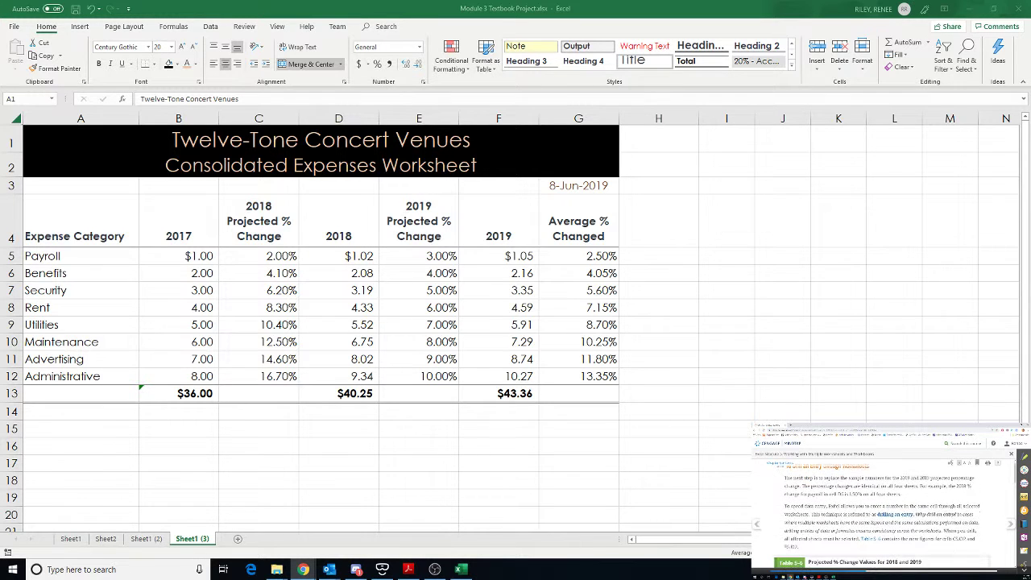
scroll(904, 516, "down", 1)
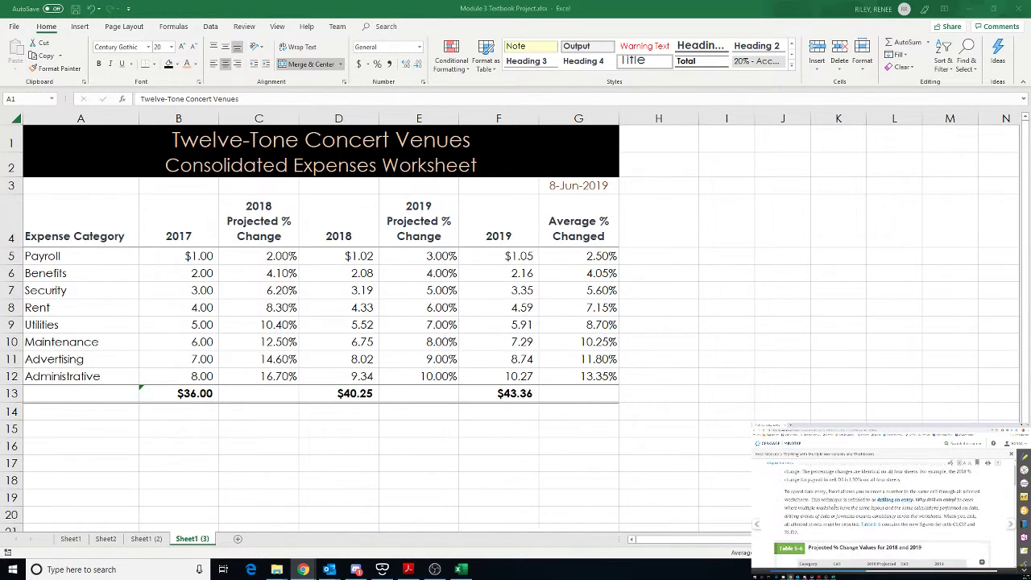
scroll(882, 515, "down", 1)
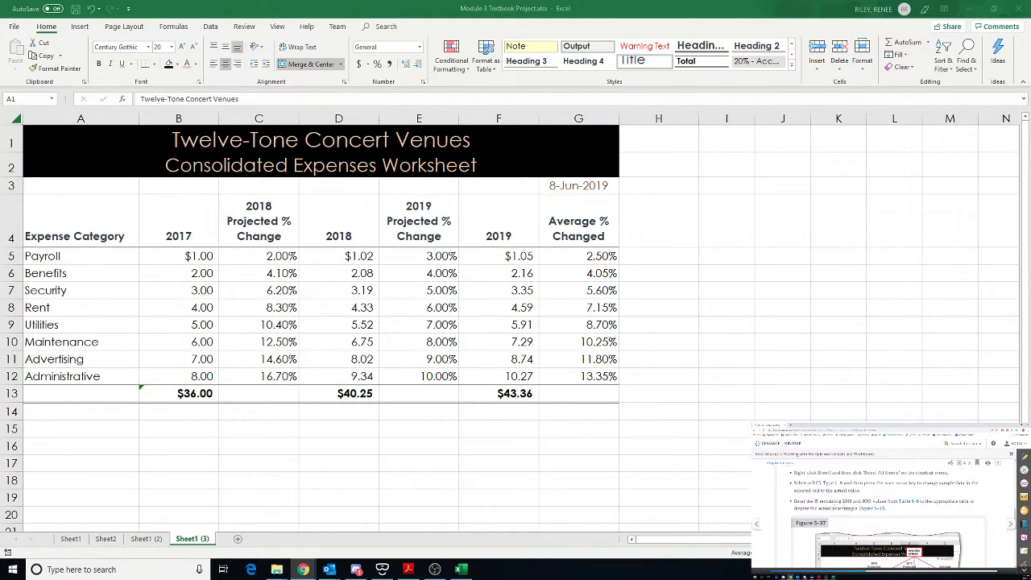
Display Sheet1 and group all four worksheets by selecting all sheets.
right_click(68, 542)
left_click(68, 542)
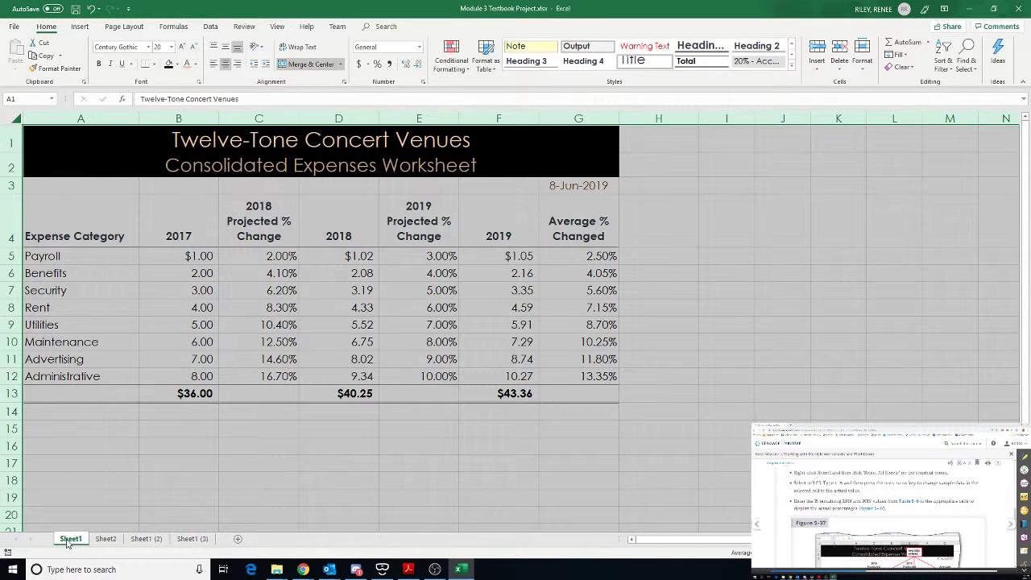
right_click(69, 542)
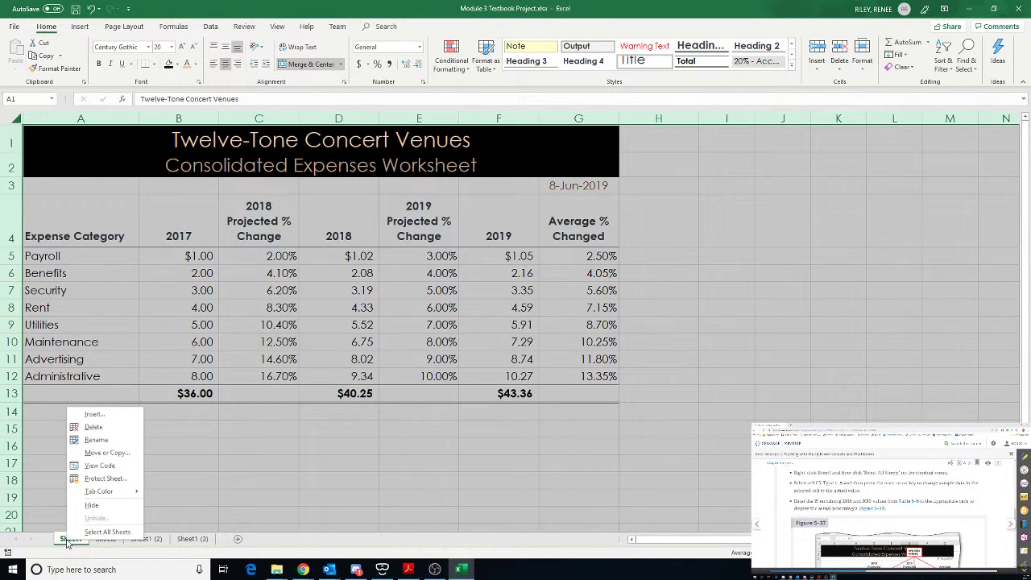
left_click(90, 533)
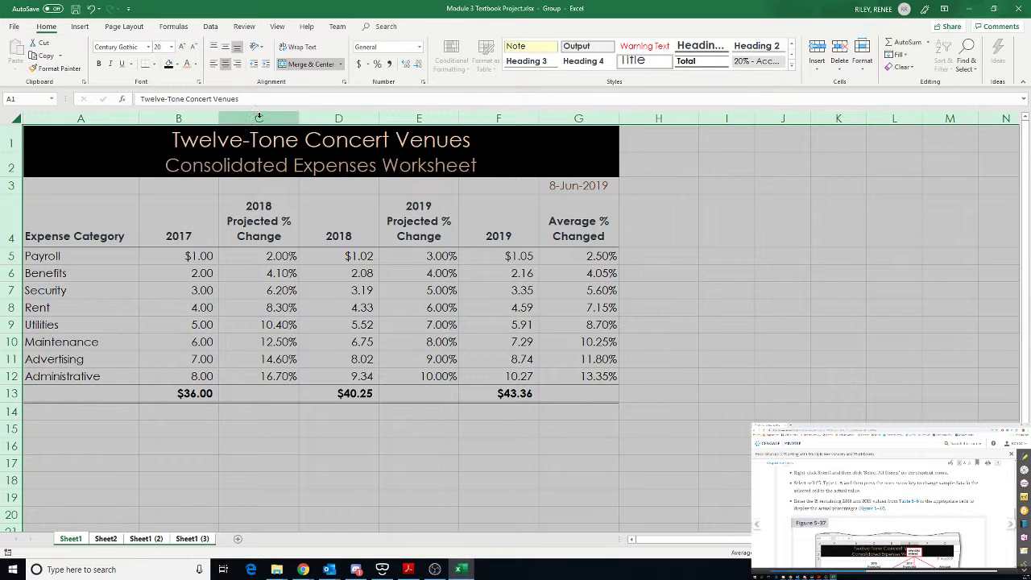
Set the 2018 projected % change for Payroll in cell C5 to 1.5% across the grouped sheets.
left_click(261, 259)
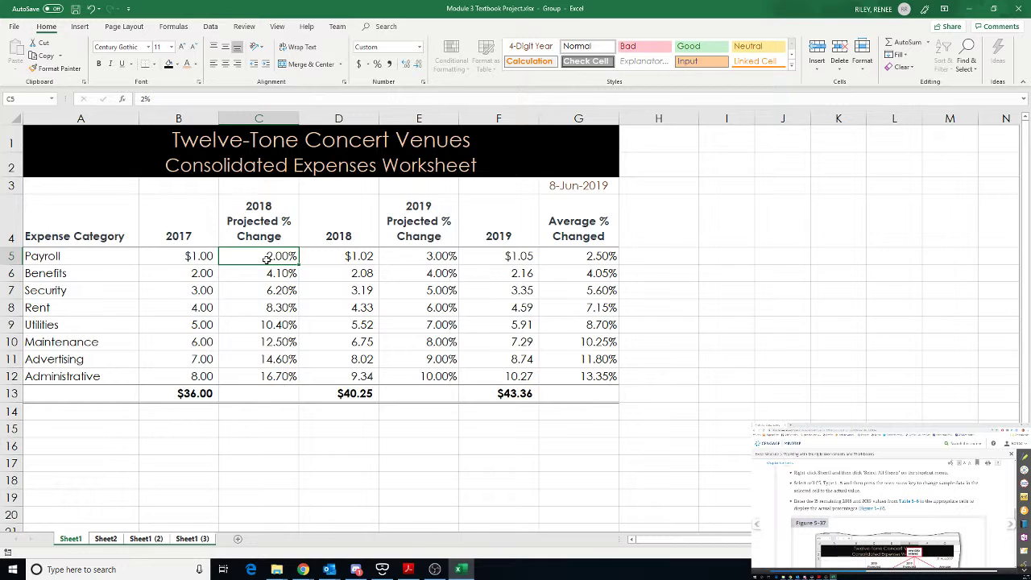
type("1.5")
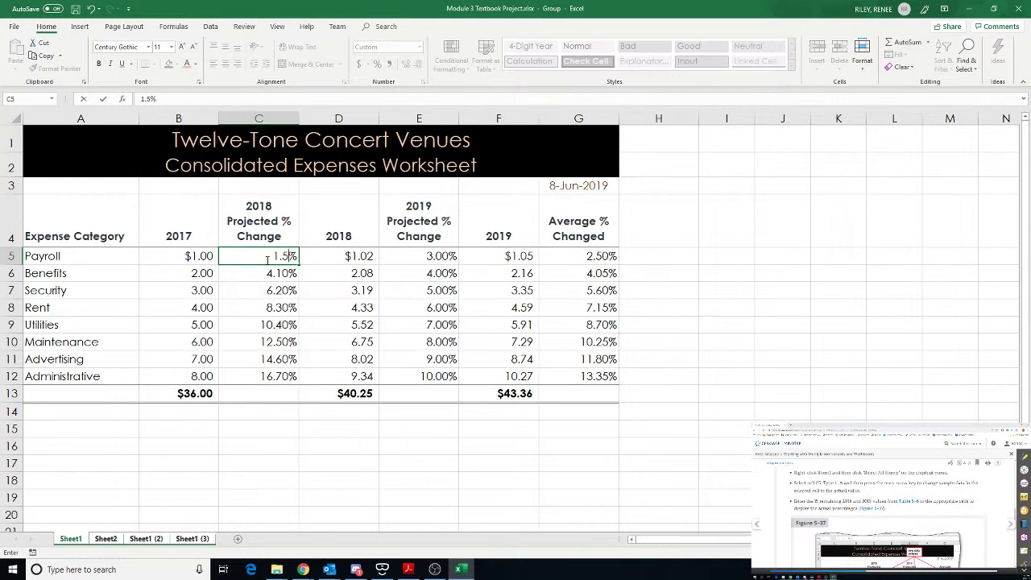
key("Return")
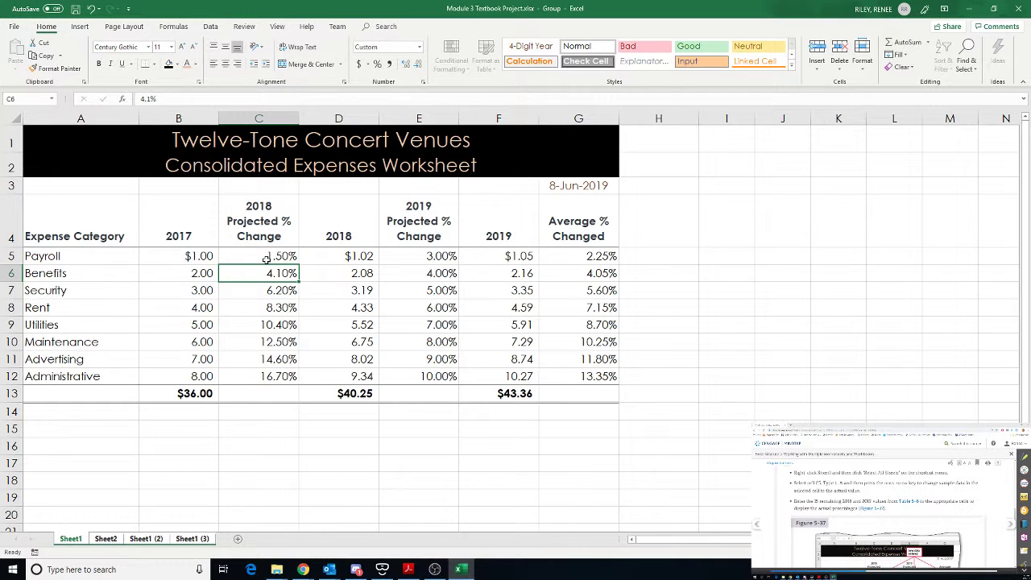
Consult the textbook's table and set the 2018 projected % change for Benefits in cell C6 to 2.5% across the grouped sheets.
scroll(885, 518, "down", 1)
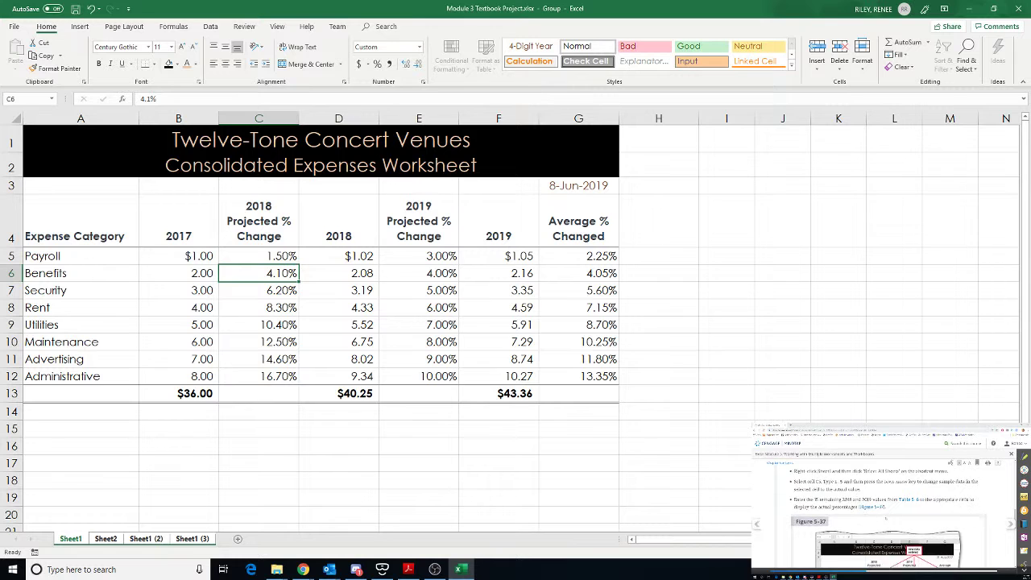
scroll(884, 519, "down", 2)
scroll(886, 518, "down", 3)
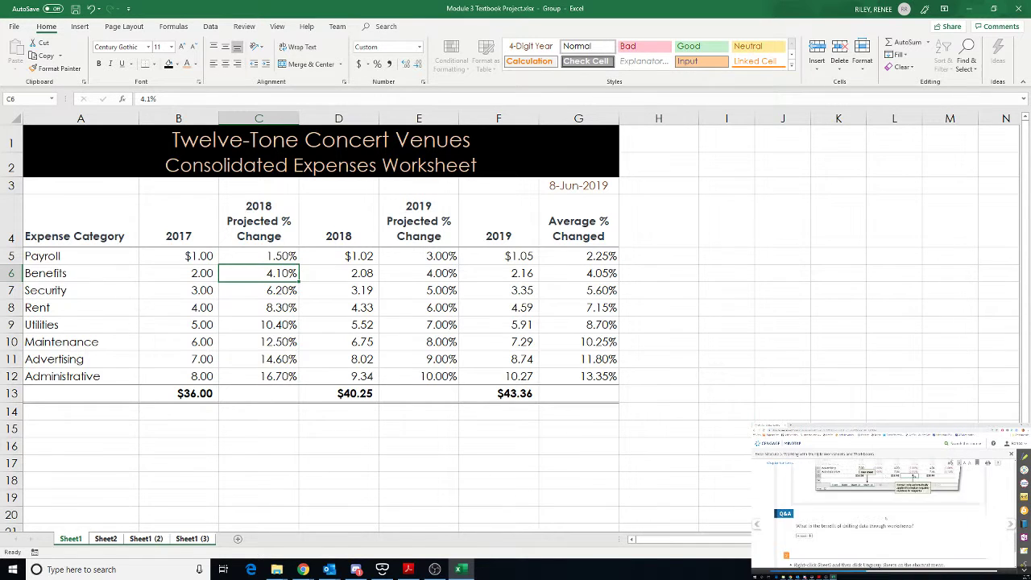
scroll(885, 520, "down", 5)
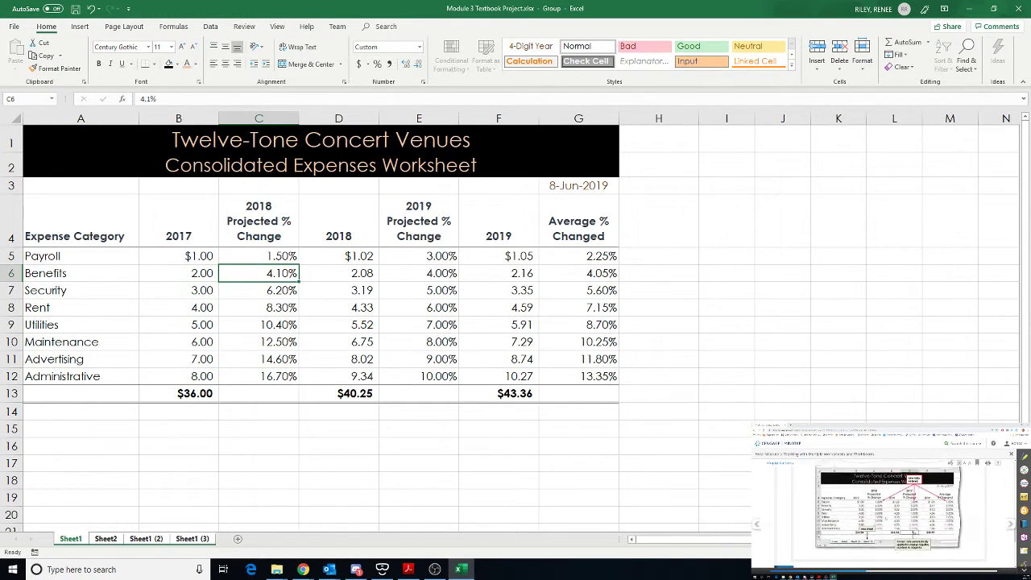
scroll(886, 520, "down", 4)
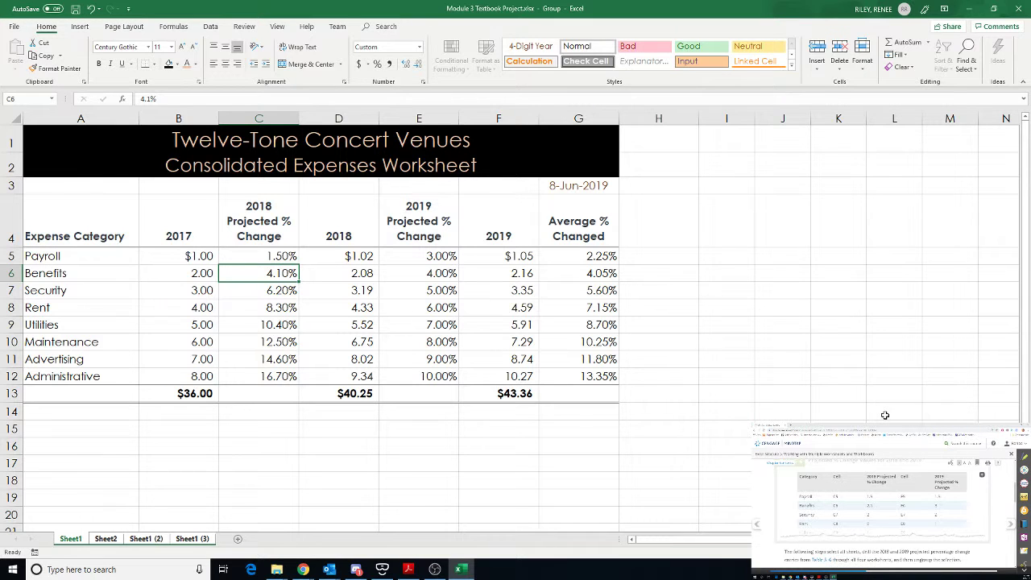
type("2.5")
key("Return")
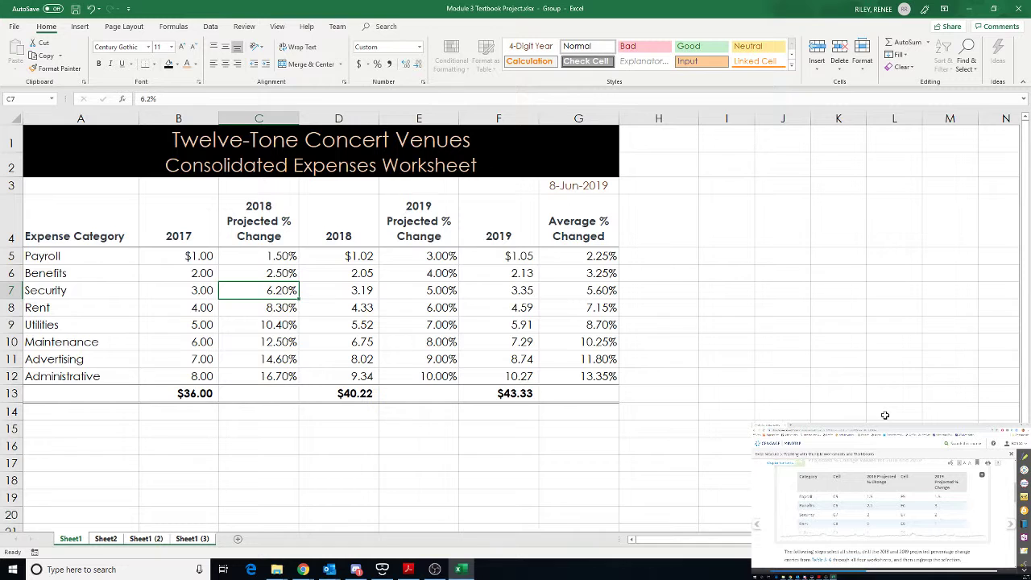
Set the 2018 projected % change to 2% for Security, 0% for Rent and 1% for Utilities (C7:C9) across the grouped sheets.
type("2")
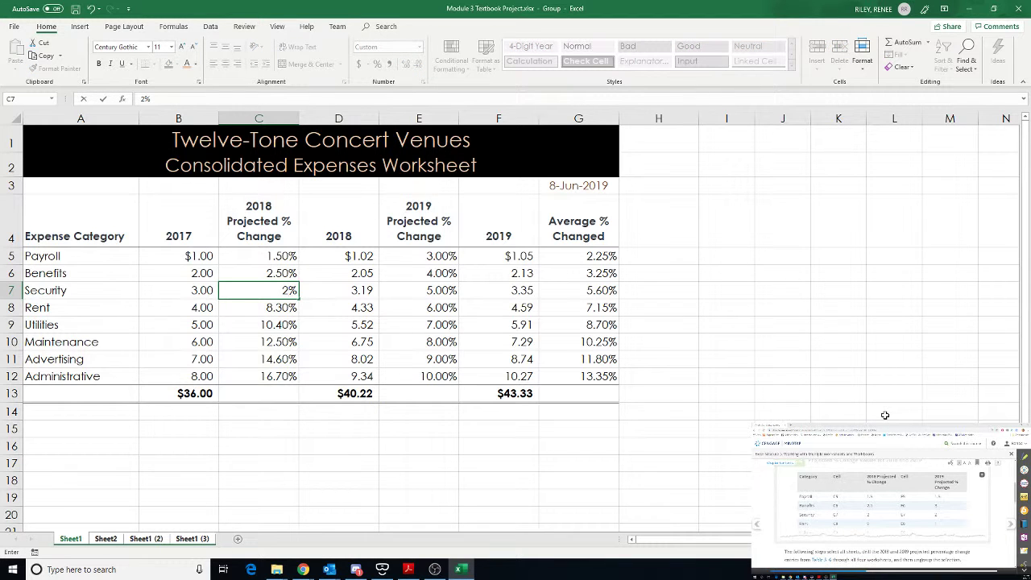
key("Return")
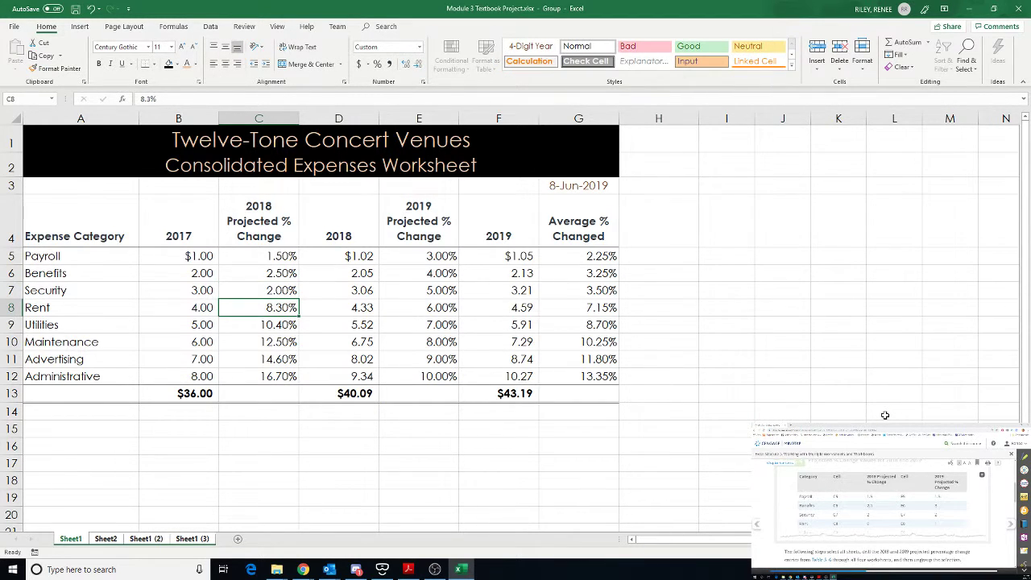
type("0")
key("Return")
type("1")
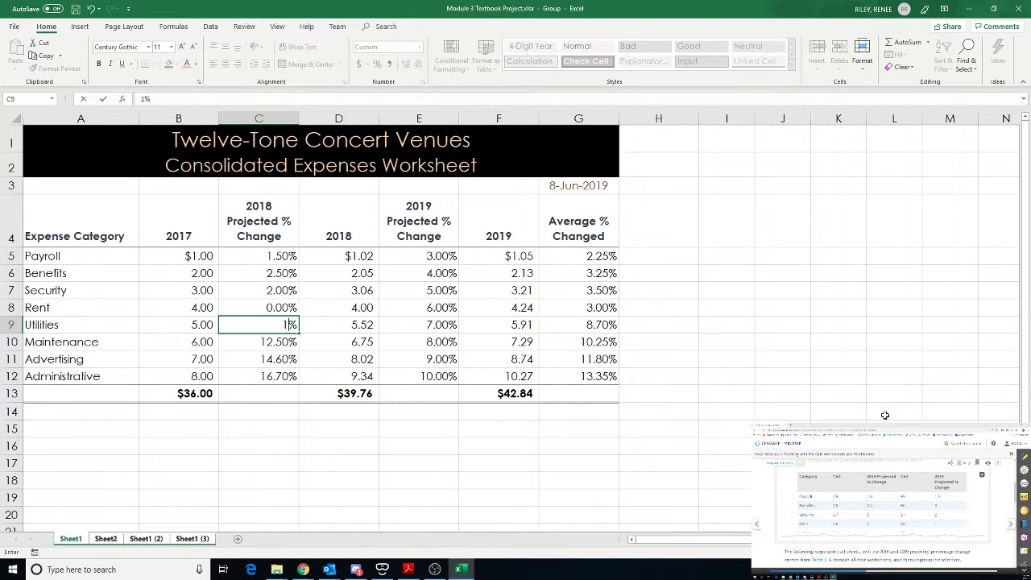
key("Return")
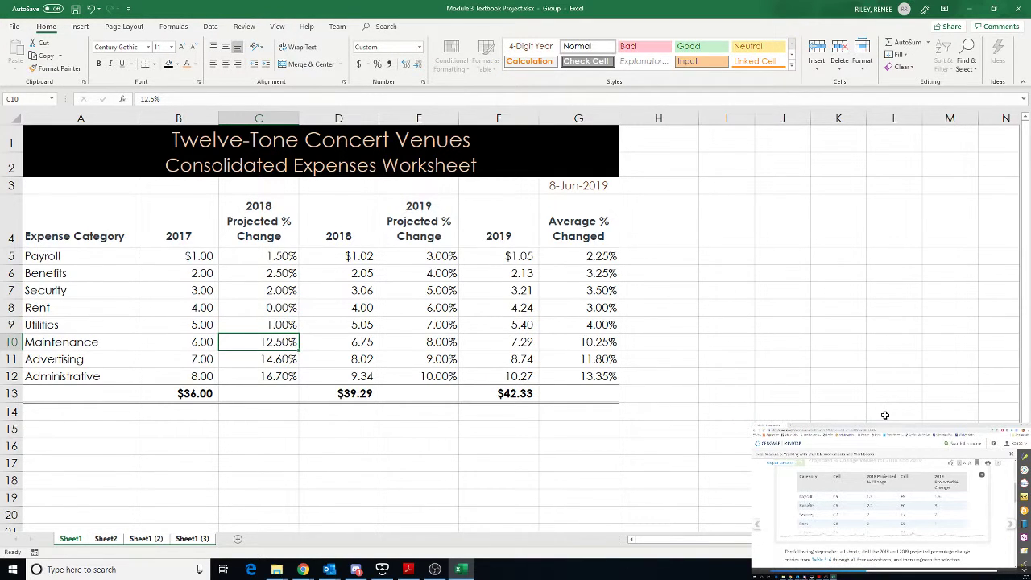
Consult the textbook and set the 2018 projected % change to 0% for Maintenance, -1% for Advertising and -2% for Administrative (C10:C12).
scroll(882, 515, "up", 2)
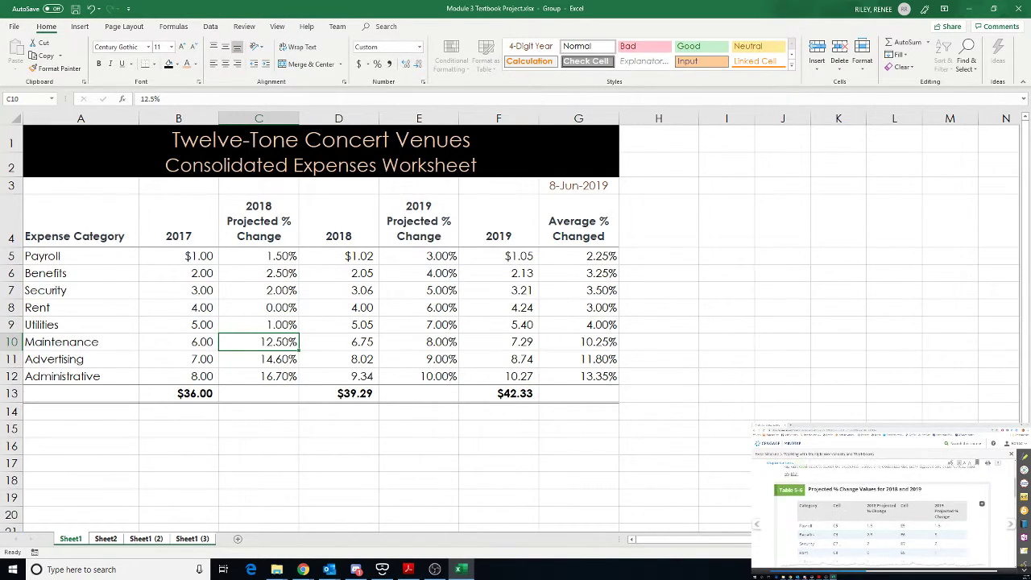
scroll(882, 516, "up", 1)
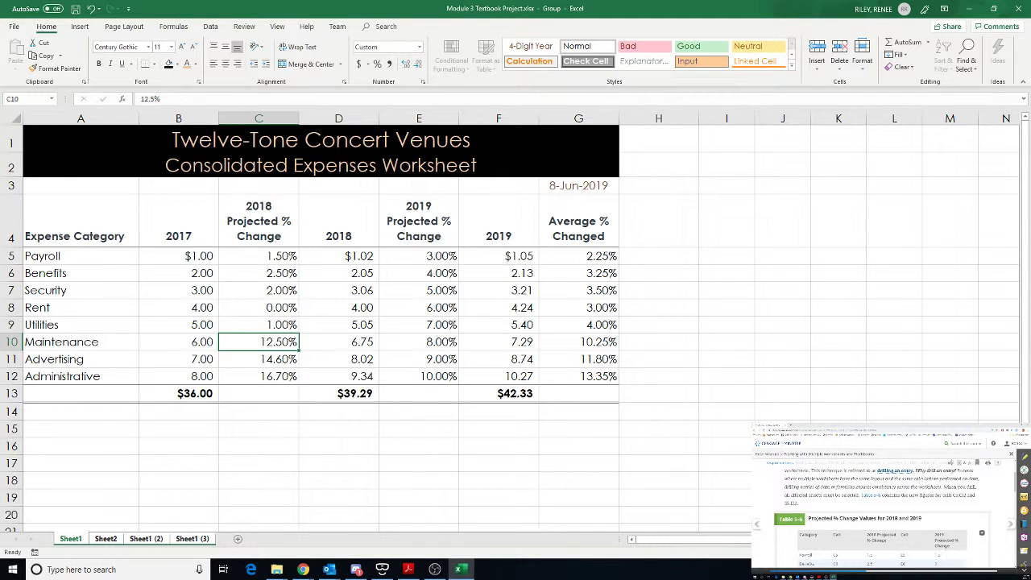
scroll(882, 515, "down", 5)
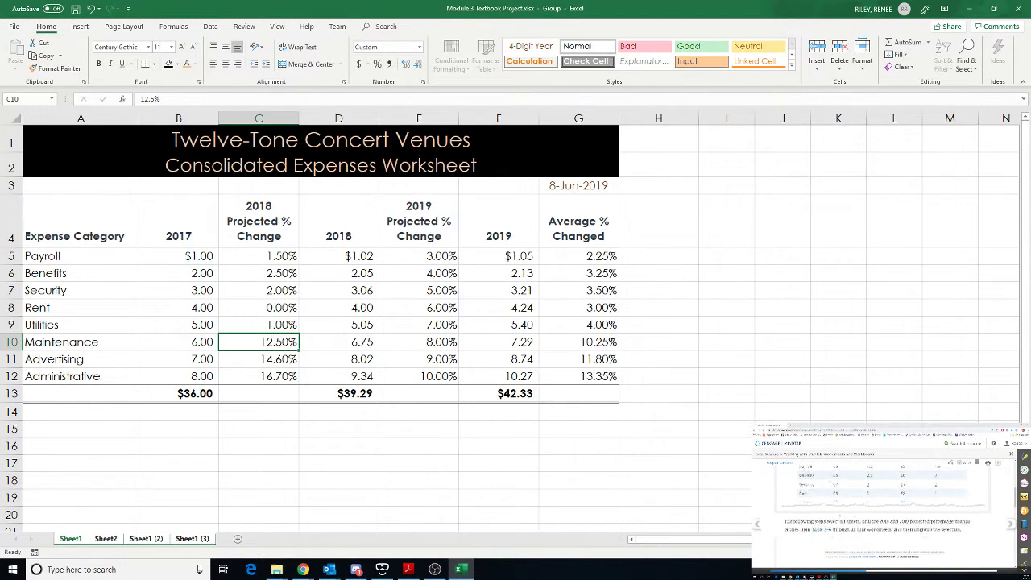
scroll(882, 515, "down", 1)
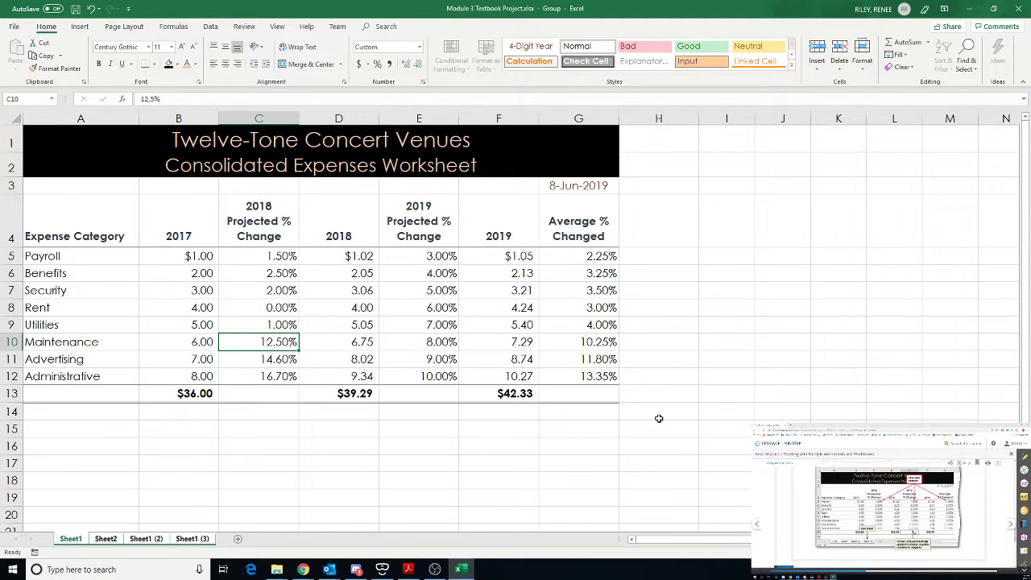
type("0")
key("Return")
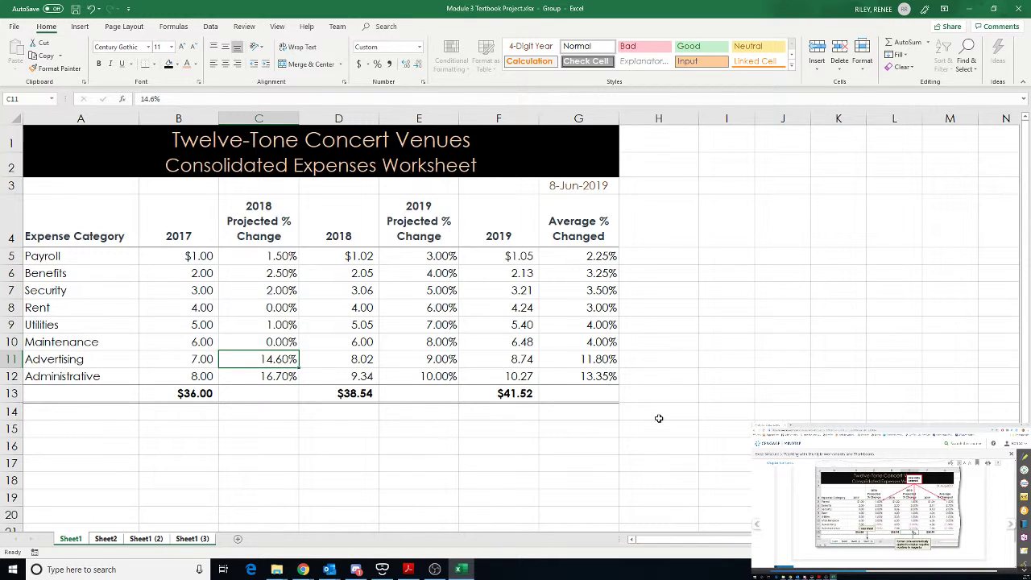
type("-1")
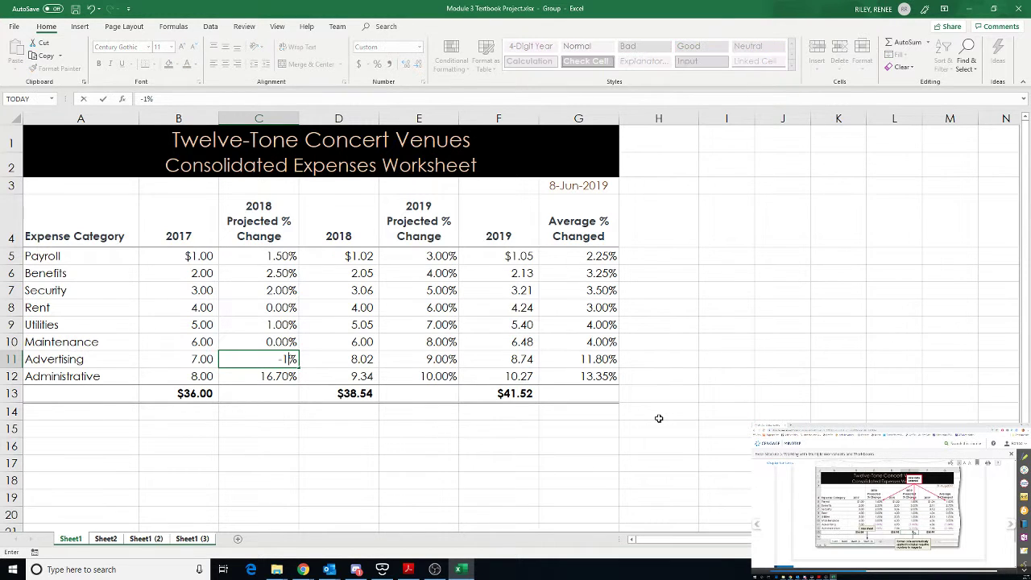
key("Return")
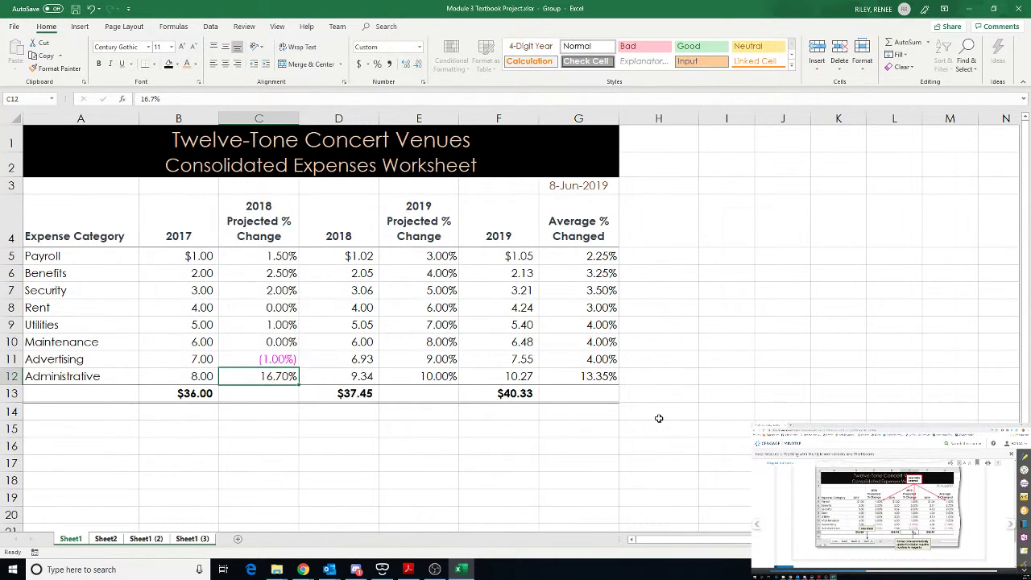
type("-")
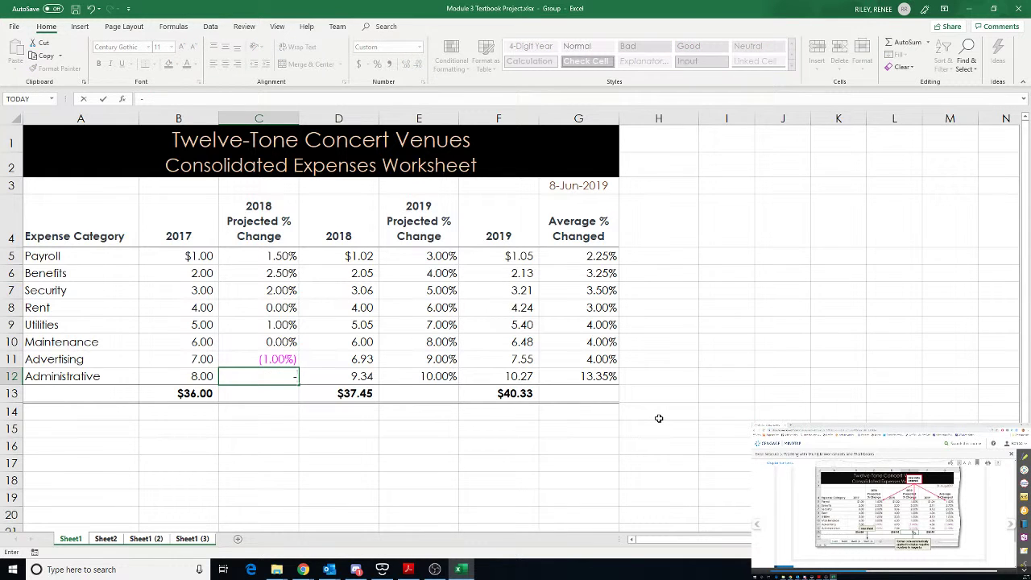
type("2")
key("Return")
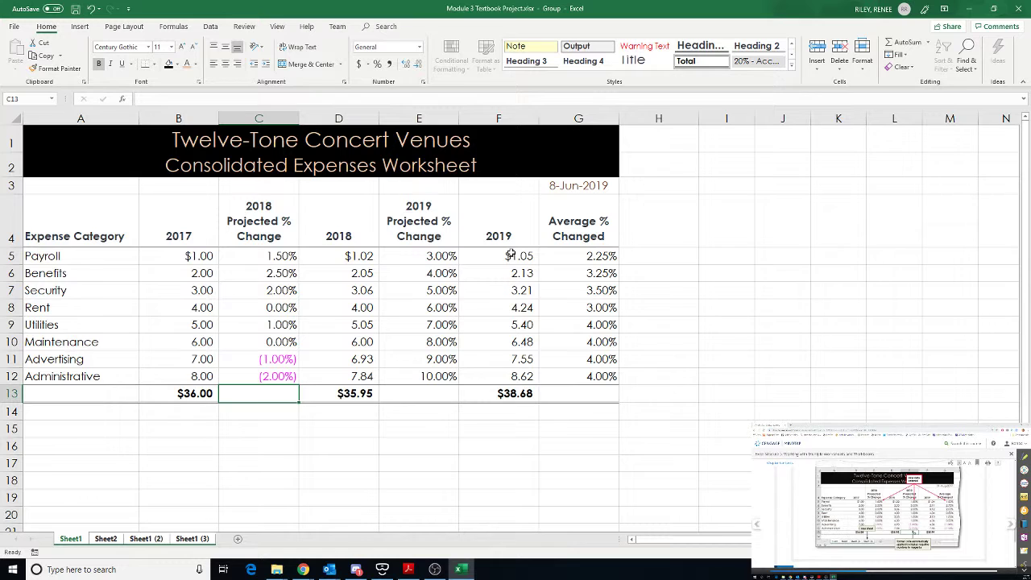
Set the 2019 projected % change to 1.5% for Payroll, 3% for Benefits and 2% for Security (E5:E7) across the grouped sheets.
left_click(432, 254)
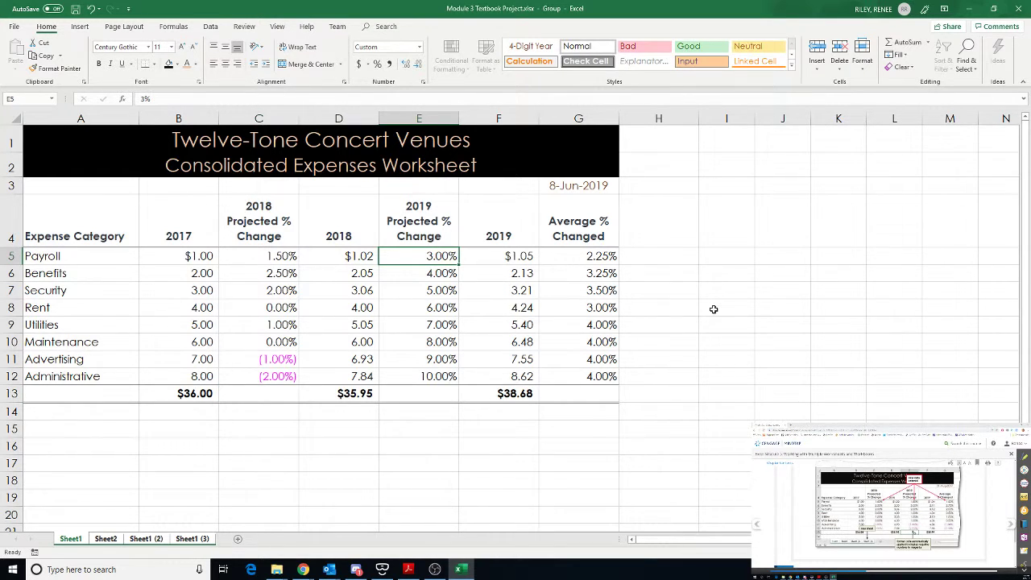
type("1.5")
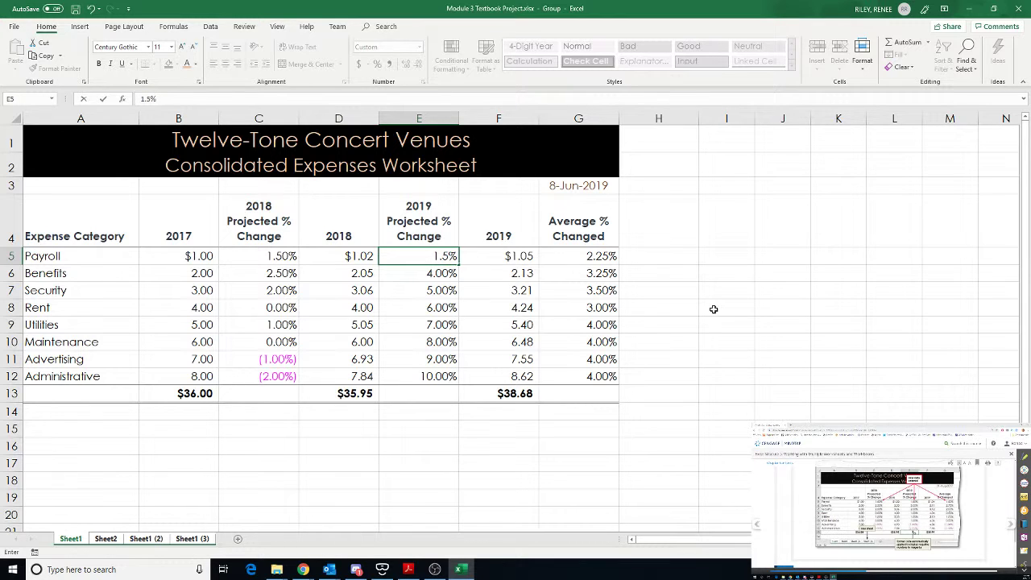
key("Return")
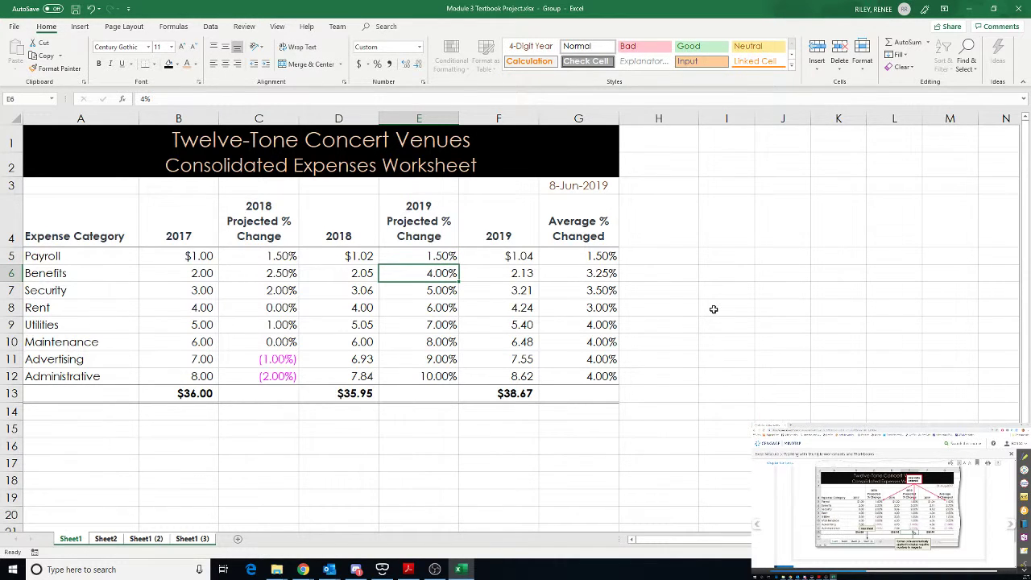
type("3")
key("Return")
type("2")
key("Return")
Set the 2019 projected % change to 1% for Rent, Utilities and Maintenance in cells E8:E10.
type("1")
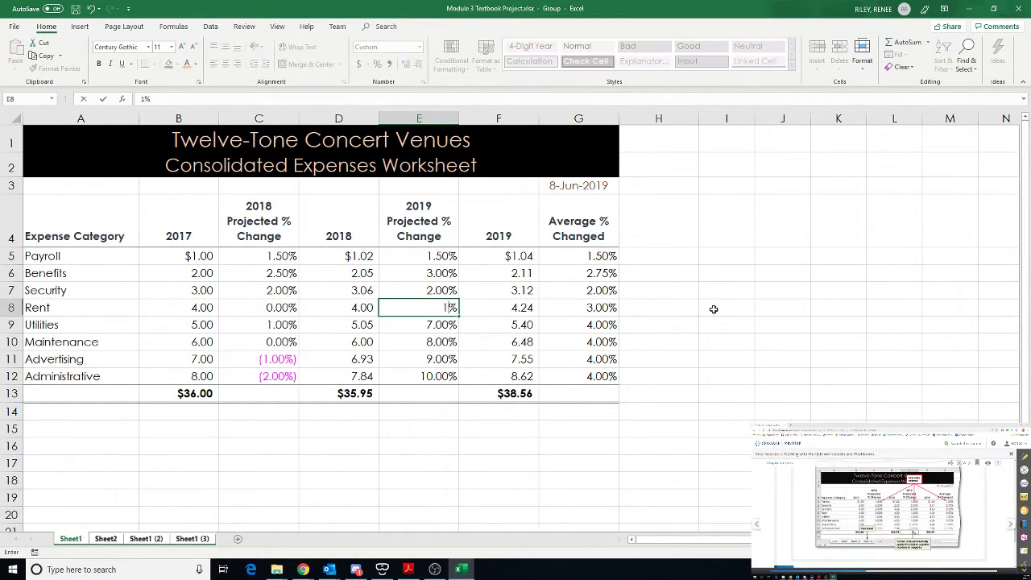
key("Return")
type("1")
key("Return")
type("1")
key("Return")
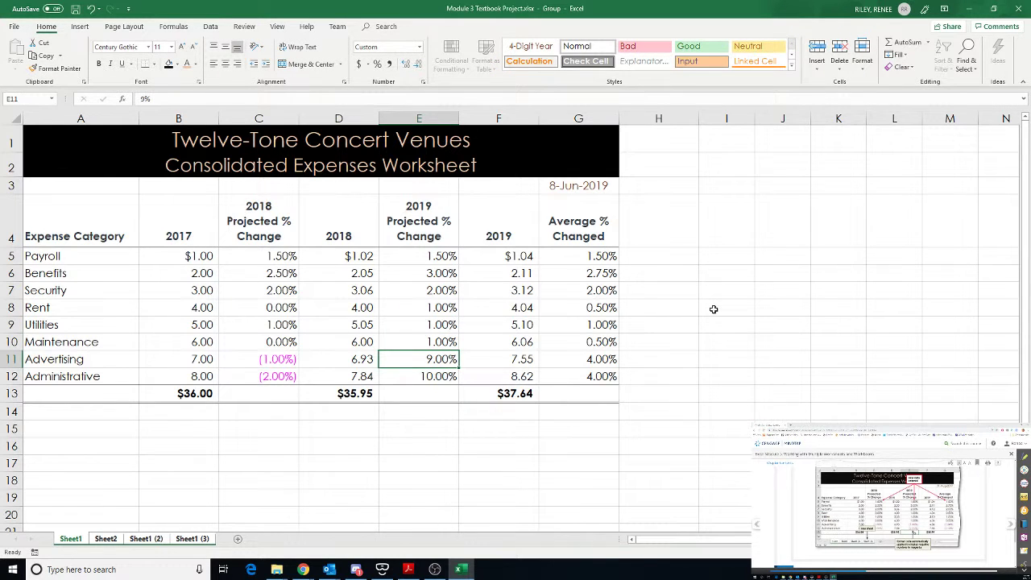
Set the 2019 projected % change to -1% for Advertising in E11 and -2.25% for Administrative in E12.
type("-1")
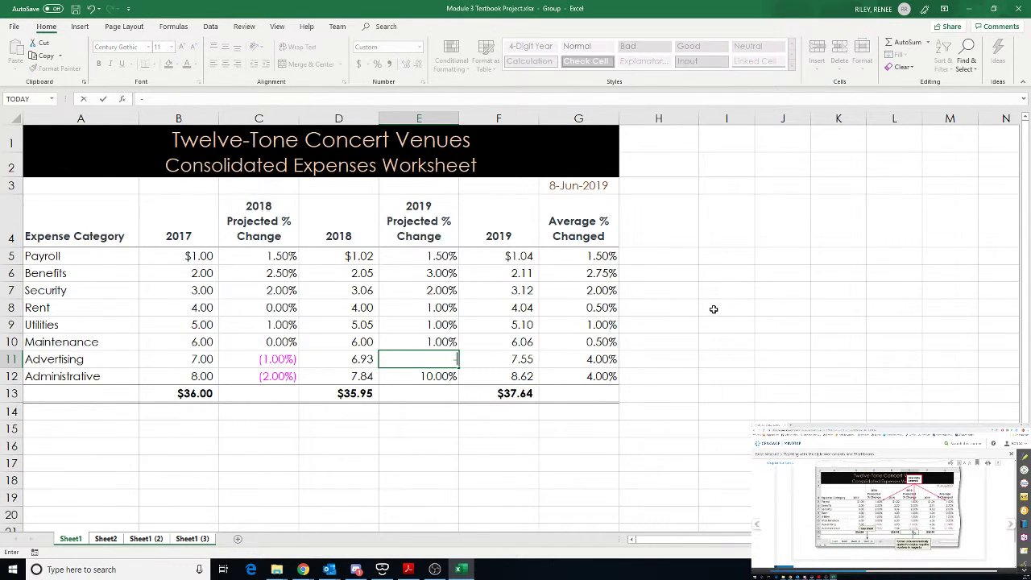
key("Return")
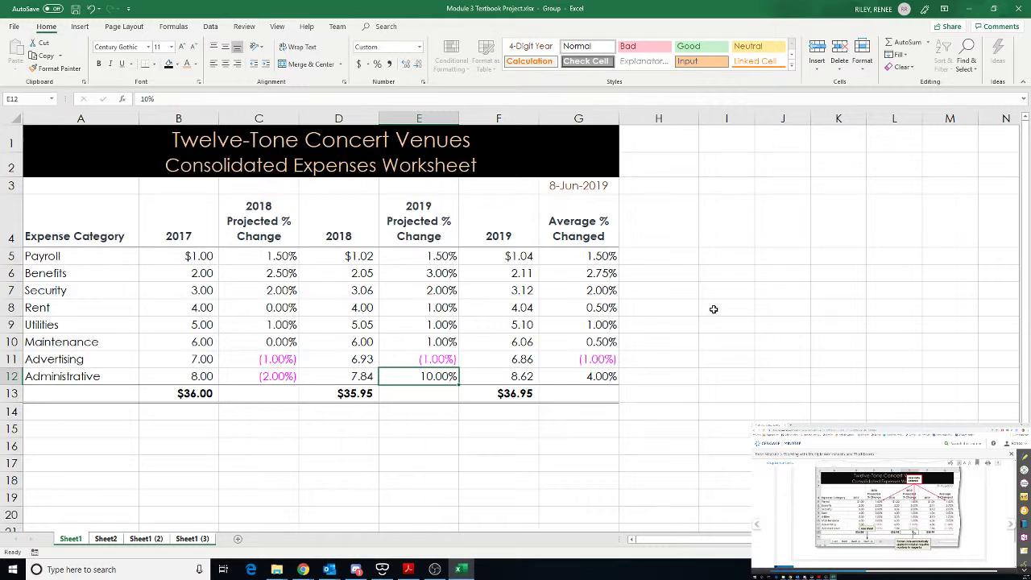
type("-2.25")
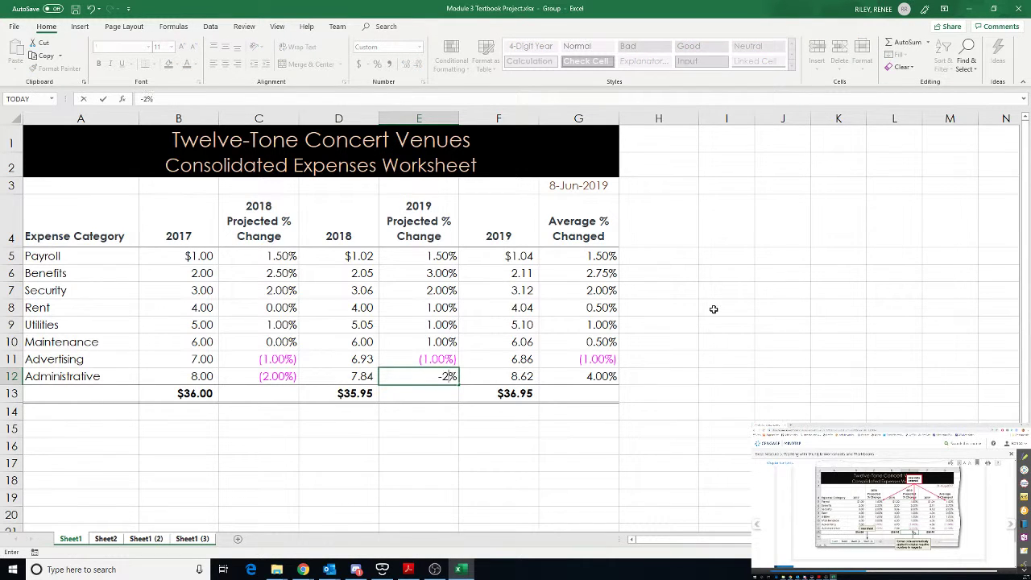
key("Return")
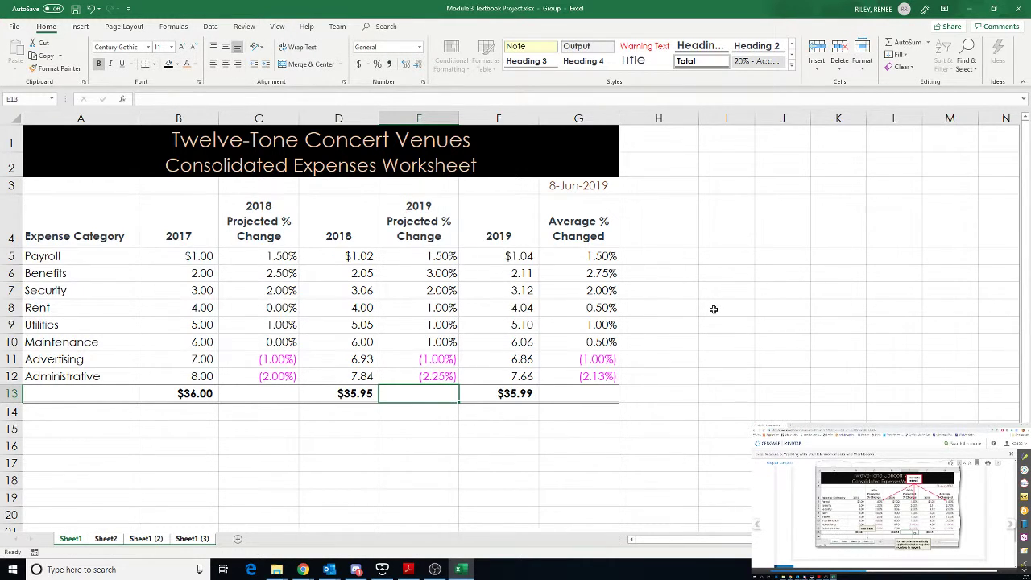
Examine the Average % Changed formulas in G5:G12 and the Administrative row's 2018 formula in D12.
left_click(580, 252)
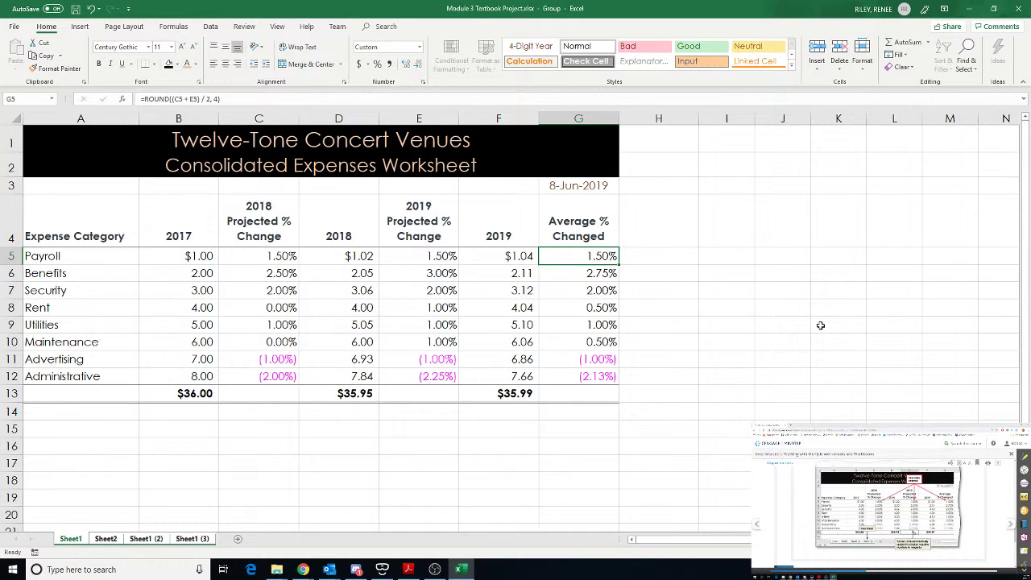
key("Down")
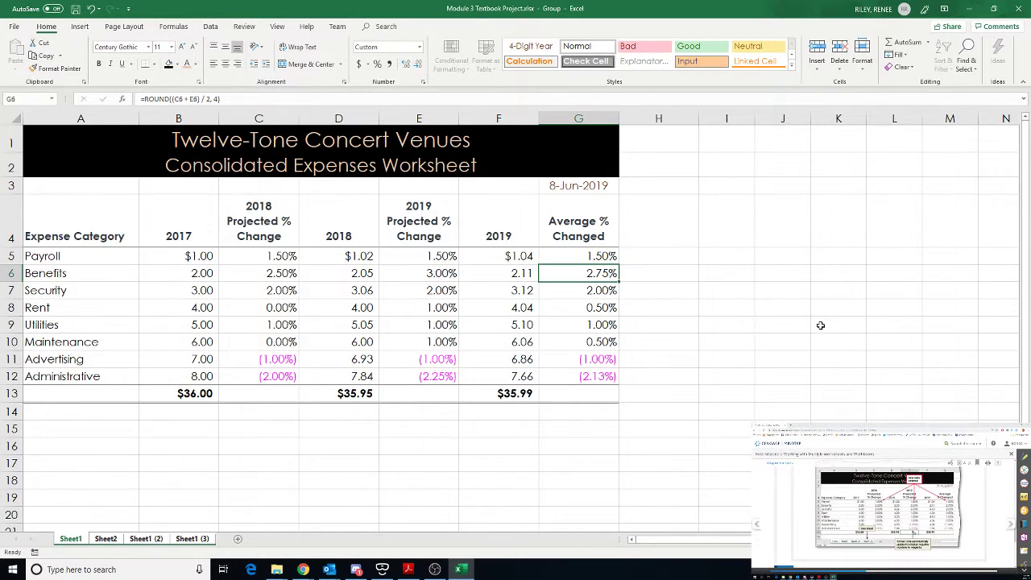
key("Down")
key("Down")
key("Down")
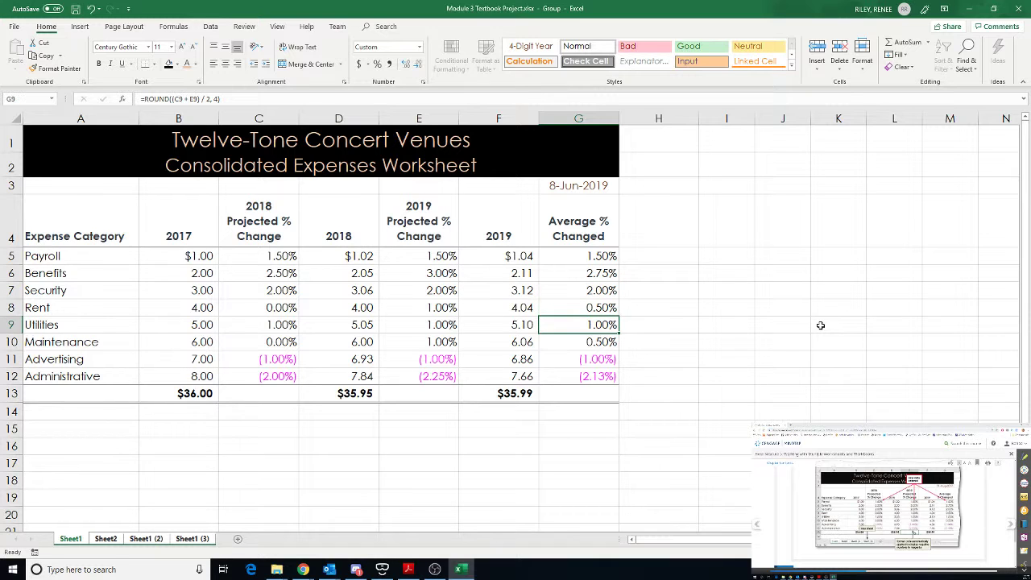
key("Down")
key("Down")
key("Down")
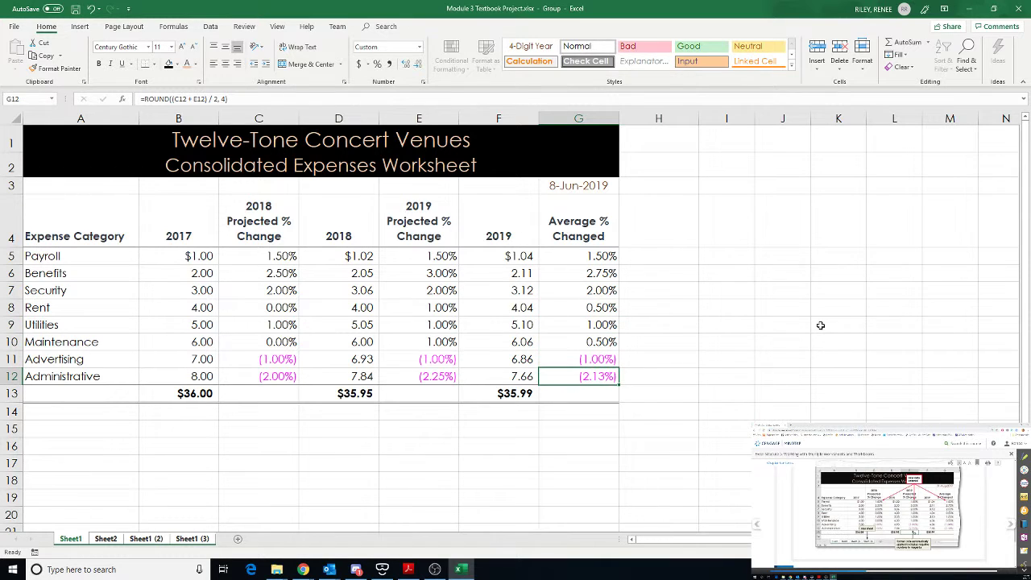
key("Left")
key("Left")
key("Left")
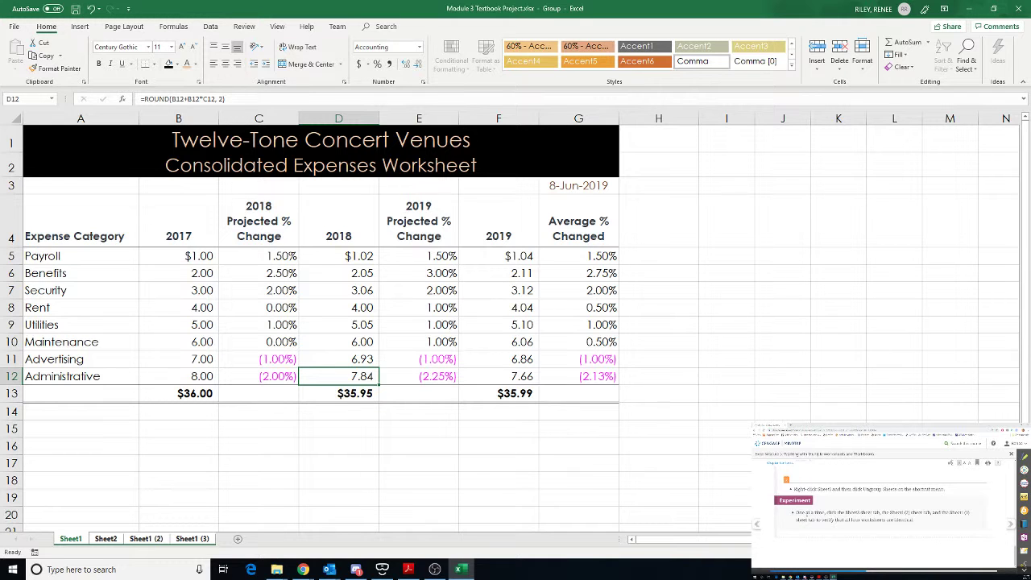
Ungroup the worksheets, check the entries on Sheet2, Sheet1 (2) and Sheet1 (3), and return to Sheet1.
right_click(80, 542)
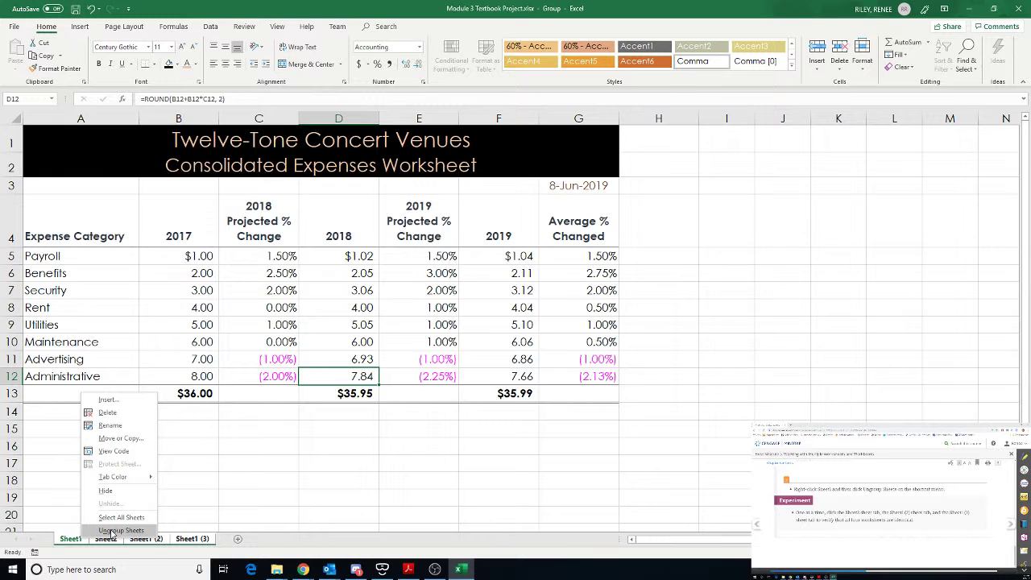
left_click(111, 530)
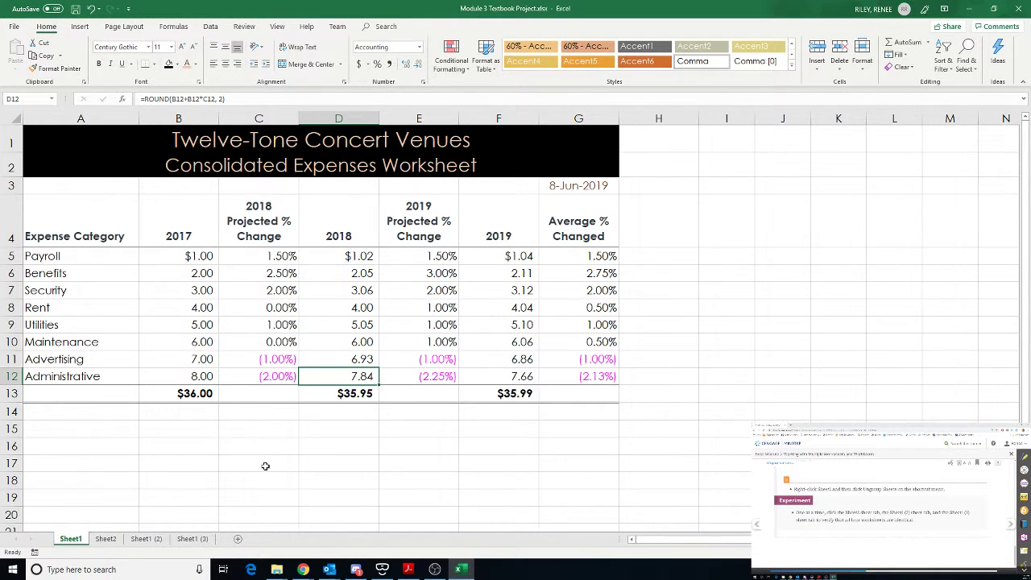
left_click(105, 547)
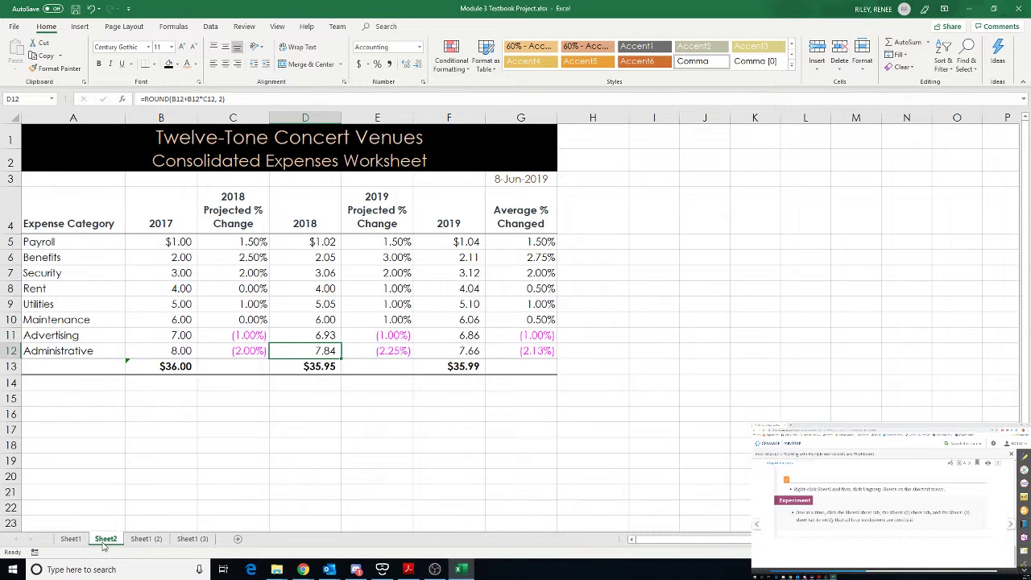
left_click(145, 540)
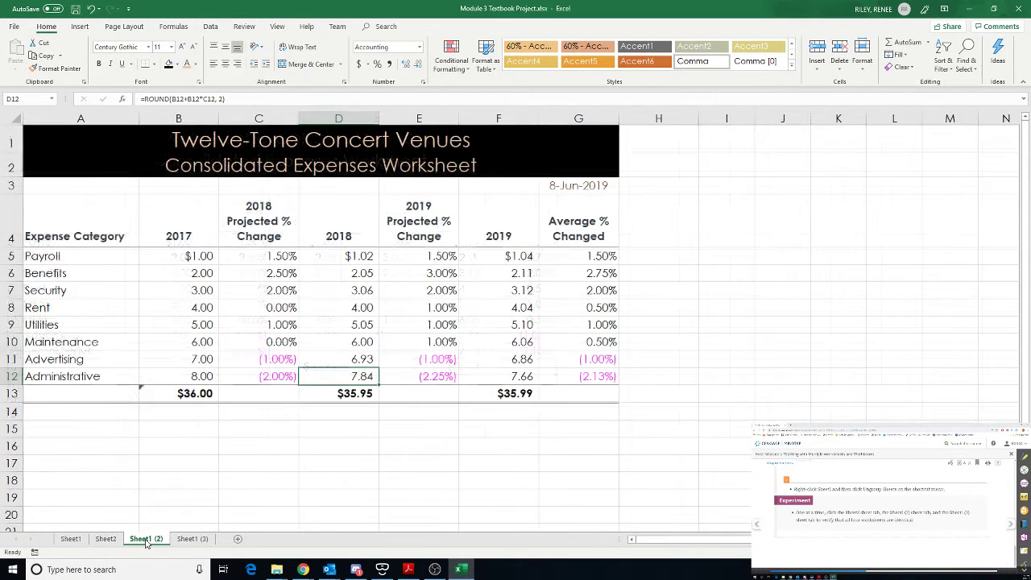
left_click(192, 539)
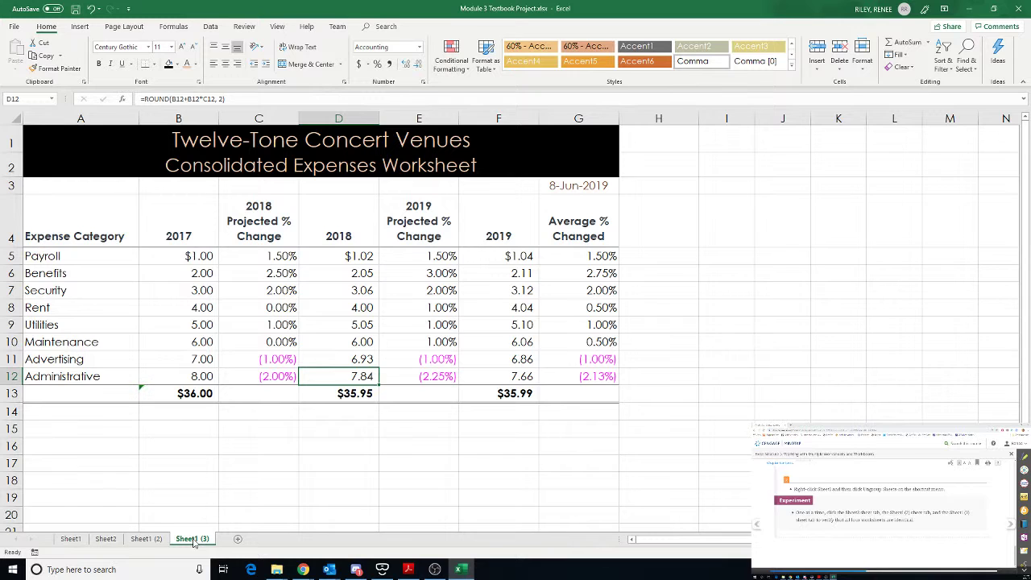
left_click(71, 539)
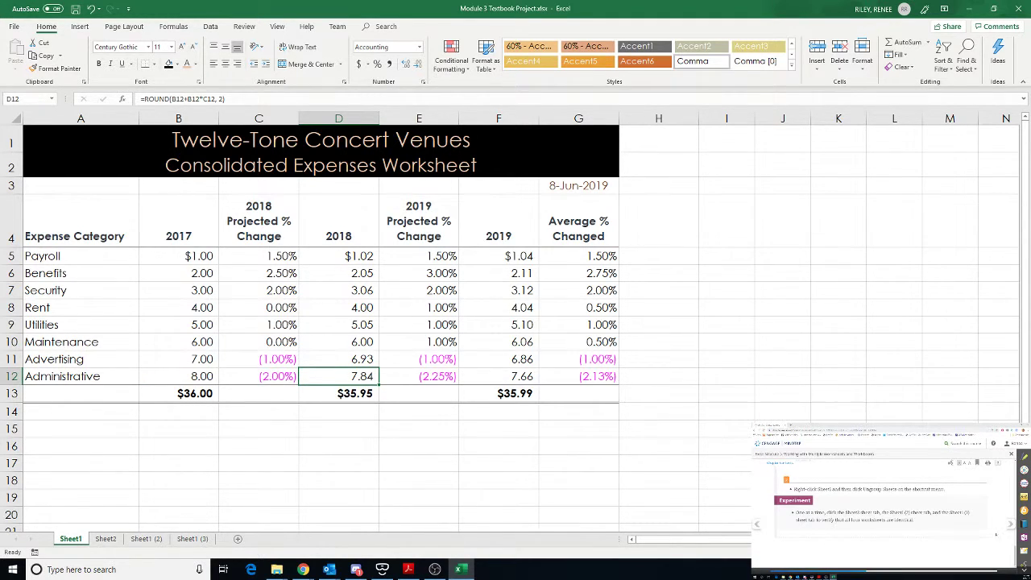
Read the textbook's next page on selecting and deselecting sheets, continuing to the section on deleting worksheets.
left_click(1012, 524)
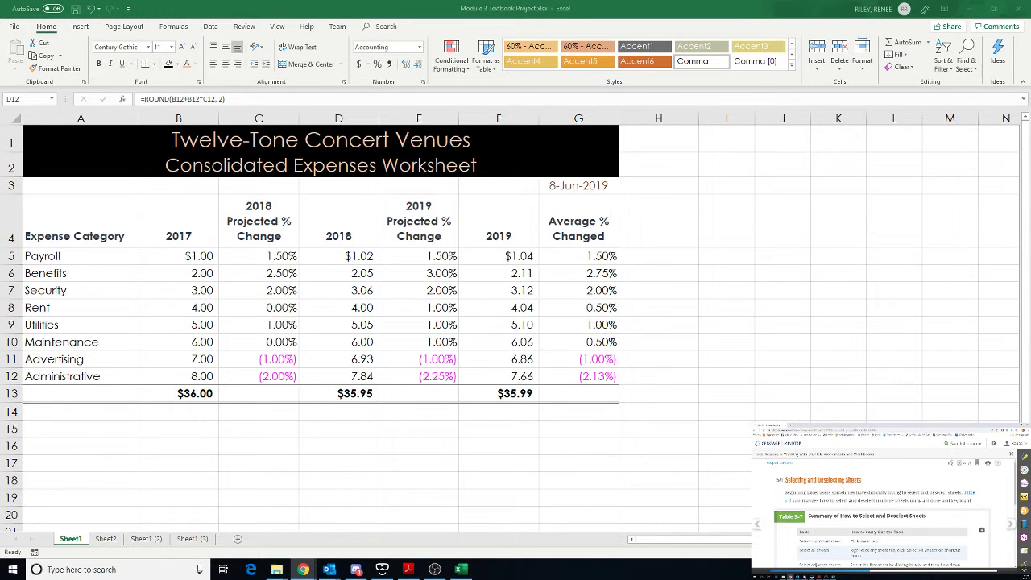
scroll(843, 490, "down", 1)
scroll(843, 488, "down", 4)
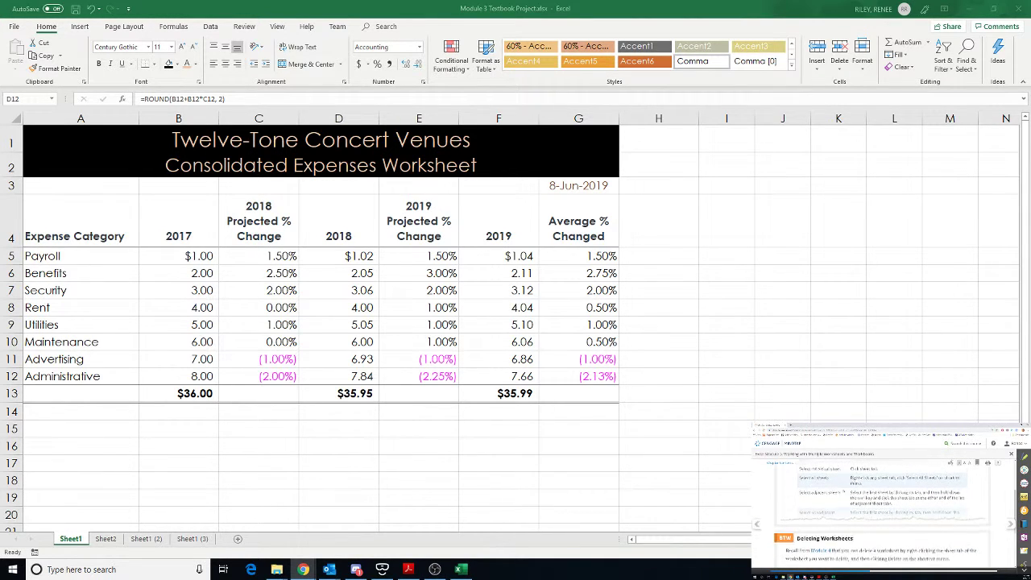
Review the textbook's table on selecting sheets, then group all worksheets from Sheet1 (2) and ungroup them.
scroll(843, 490, "down", 2)
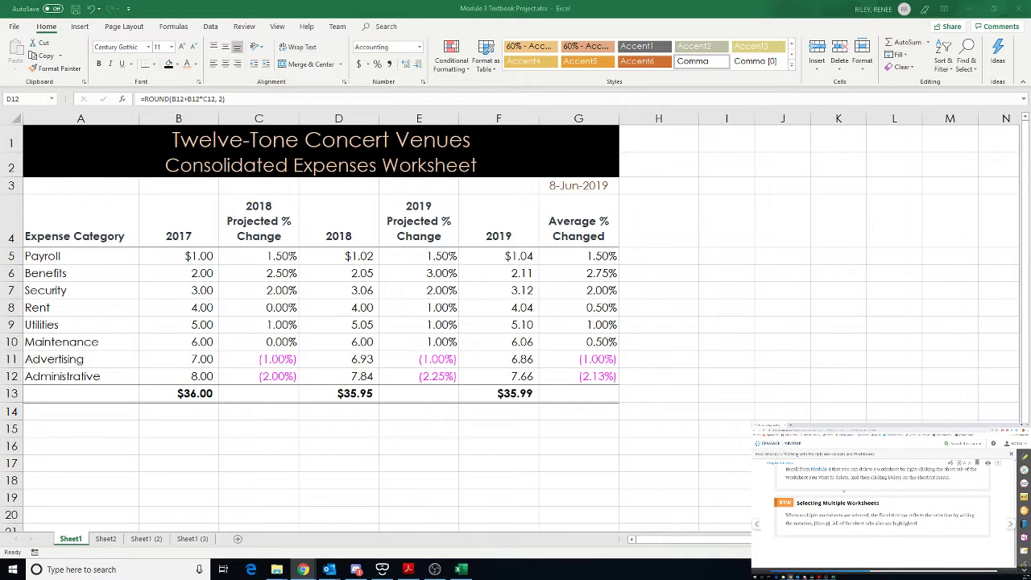
scroll(843, 490, "up", 6)
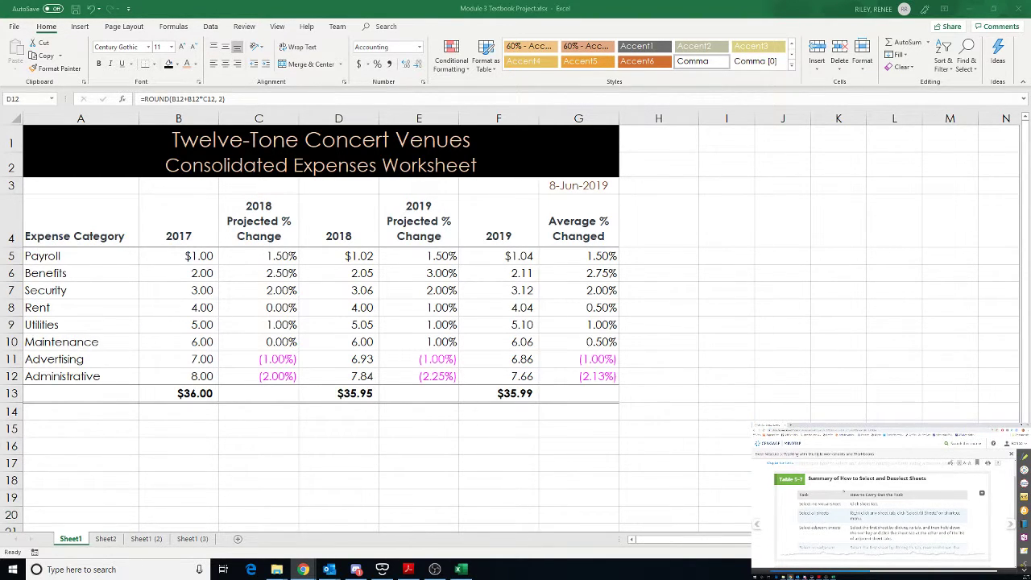
left_click(146, 539)
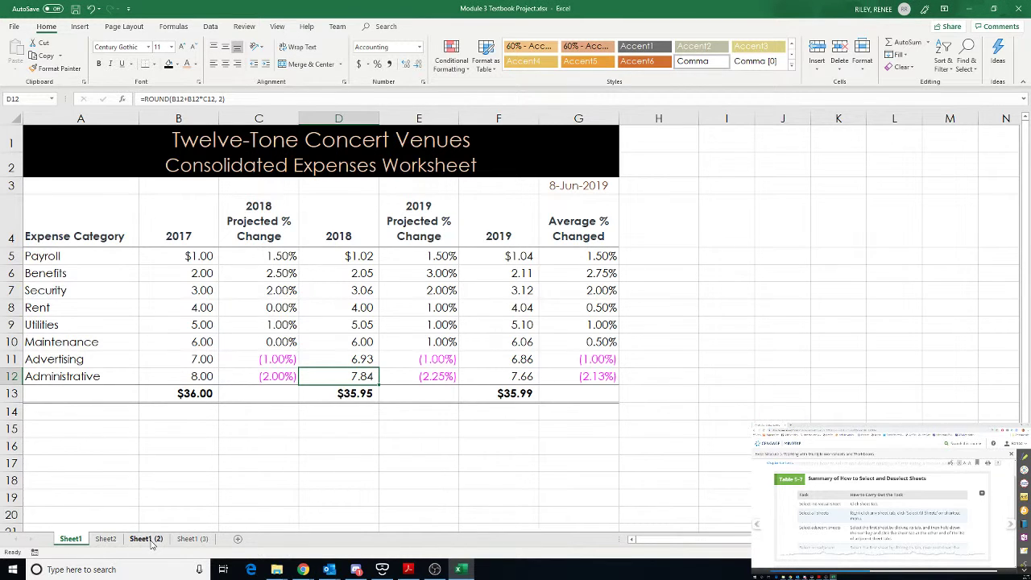
left_click(148, 539)
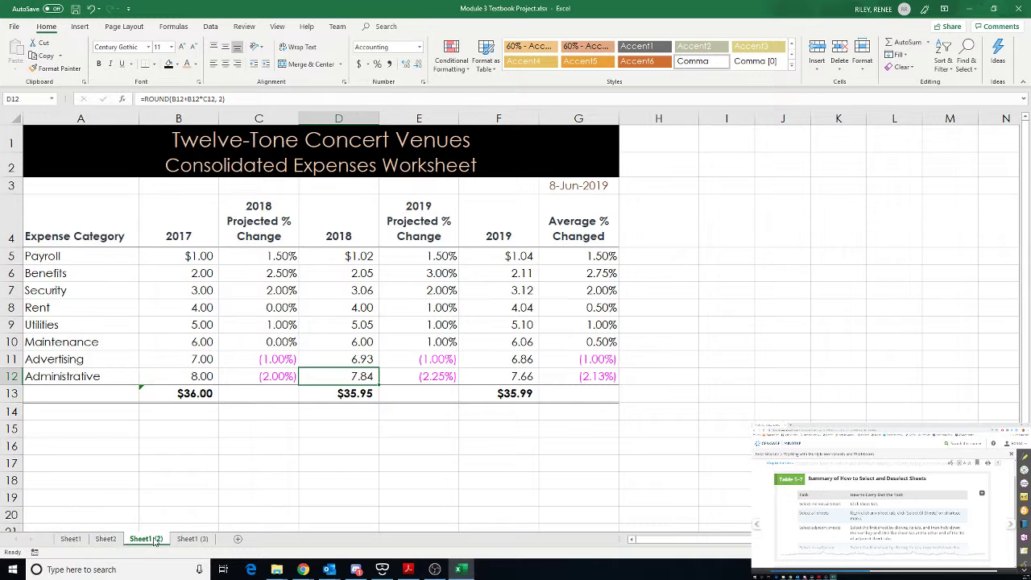
right_click(155, 542)
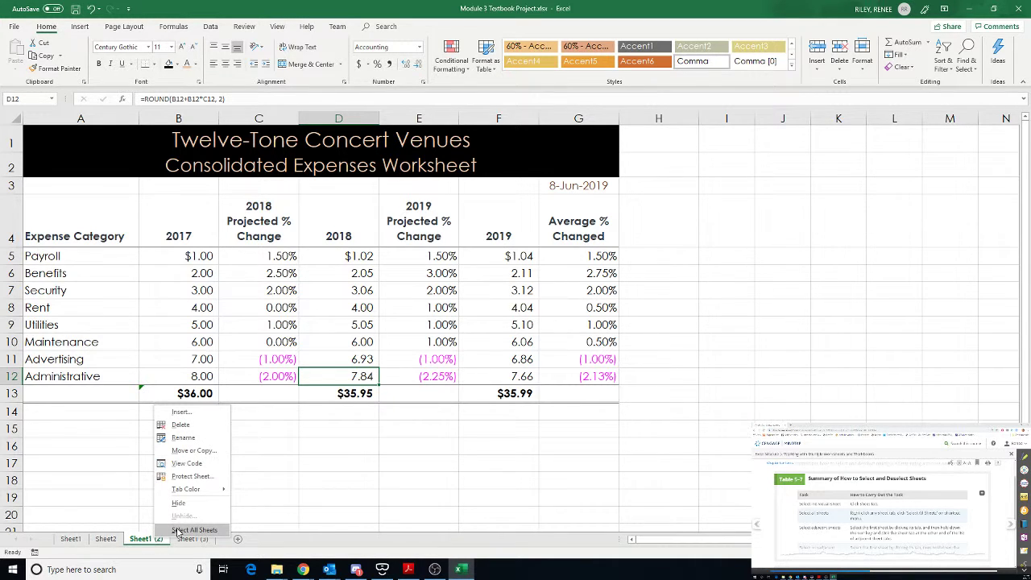
left_click(187, 529)
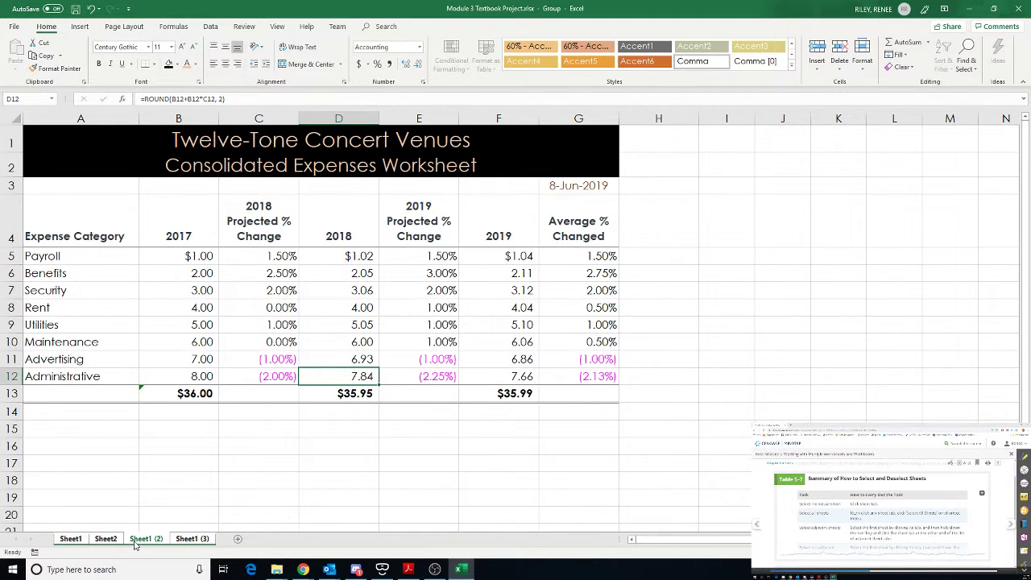
right_click(137, 542)
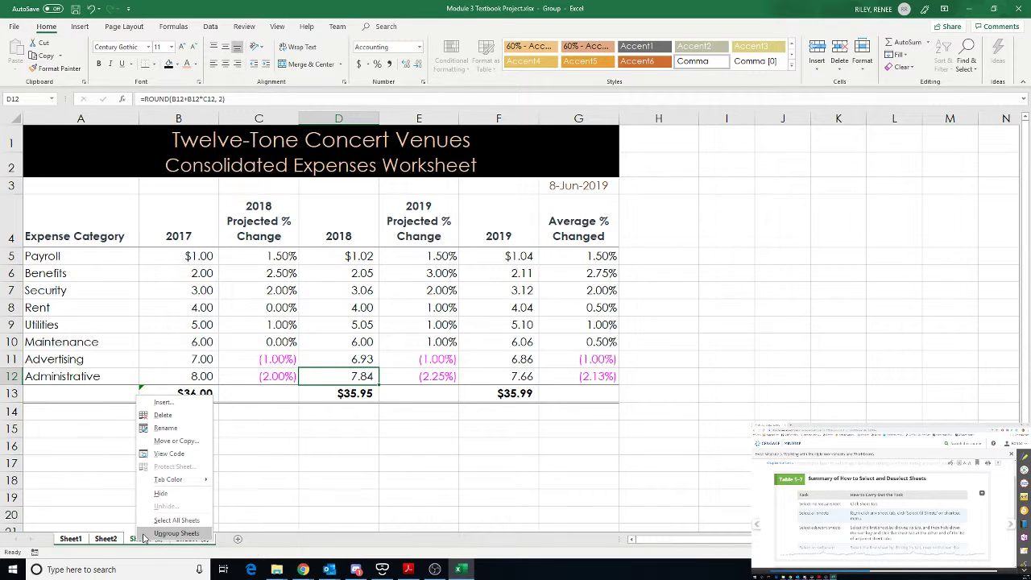
left_click(143, 535)
right_click(144, 544)
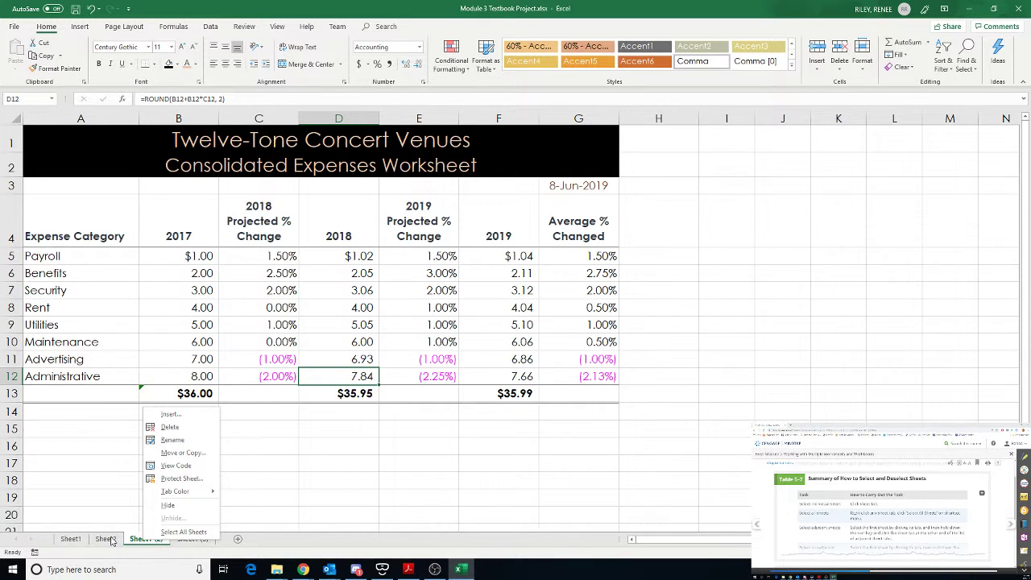
key("Escape")
Group the adjacent sheets from Sheet2 through Sheet1 (3) and take Sheet1 (2) out of the group.
left_click(110, 543)
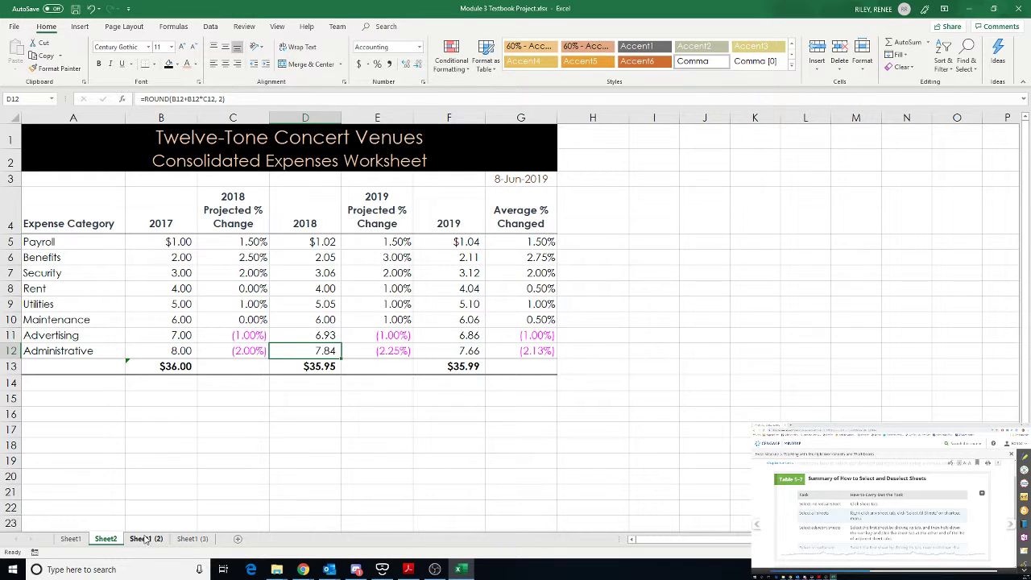
left_click(190, 540, "shift")
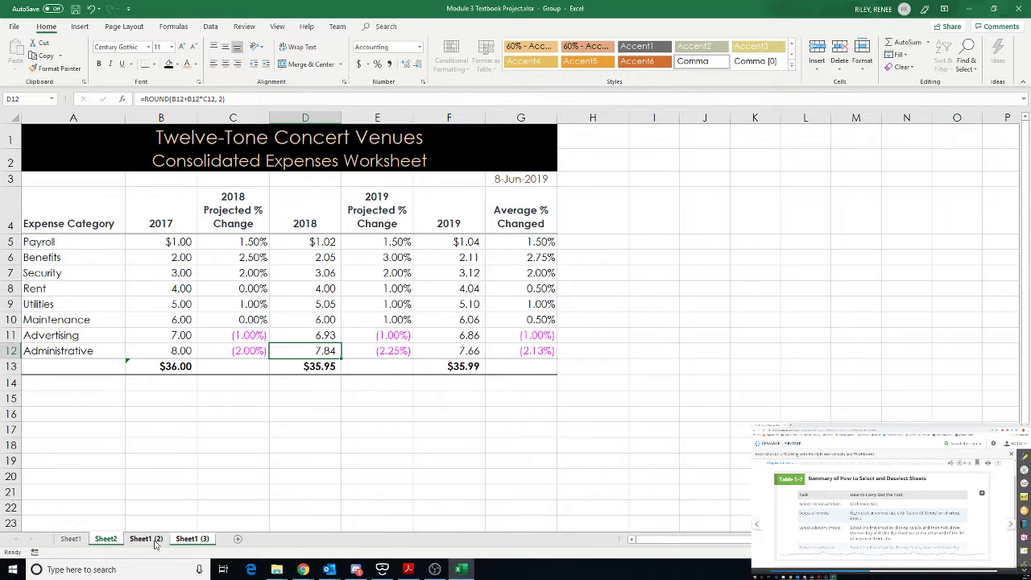
left_click(146, 539, "ctrl")
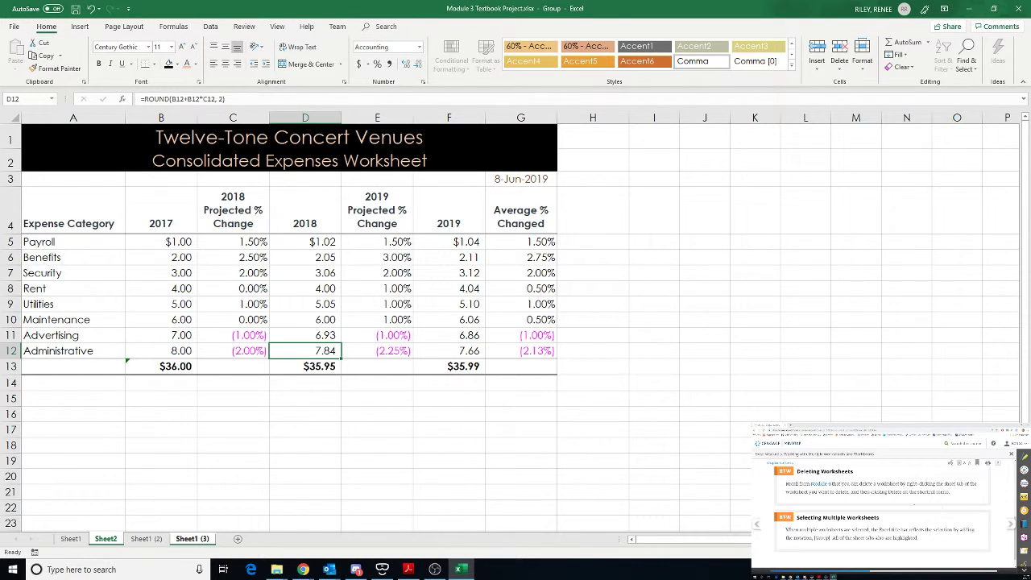
Advance the textbook to the section on modifying the Durat Theater worksheet and rename Sheet2 as Durat Theater.
left_click(1009, 527)
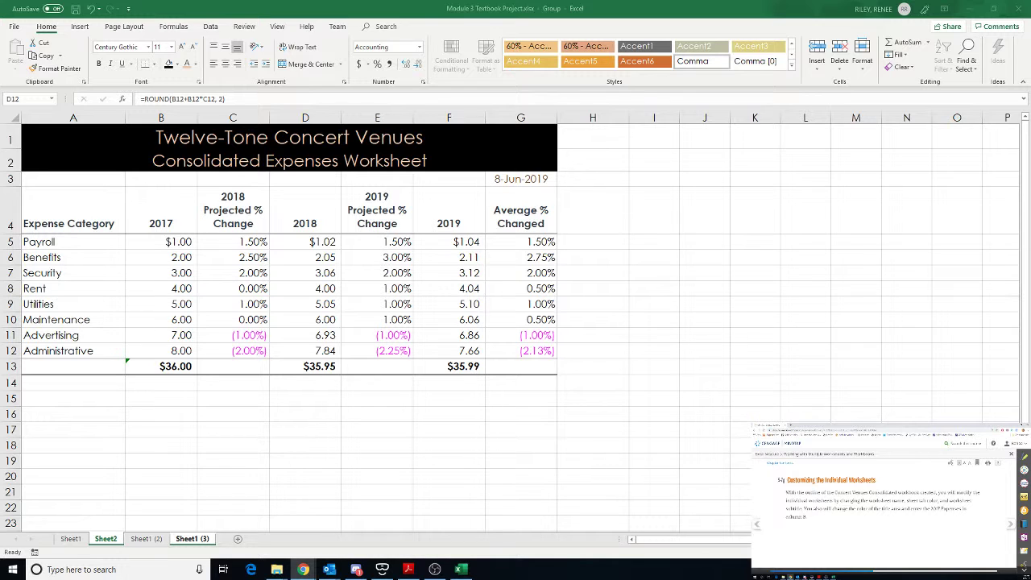
left_click(1012, 526)
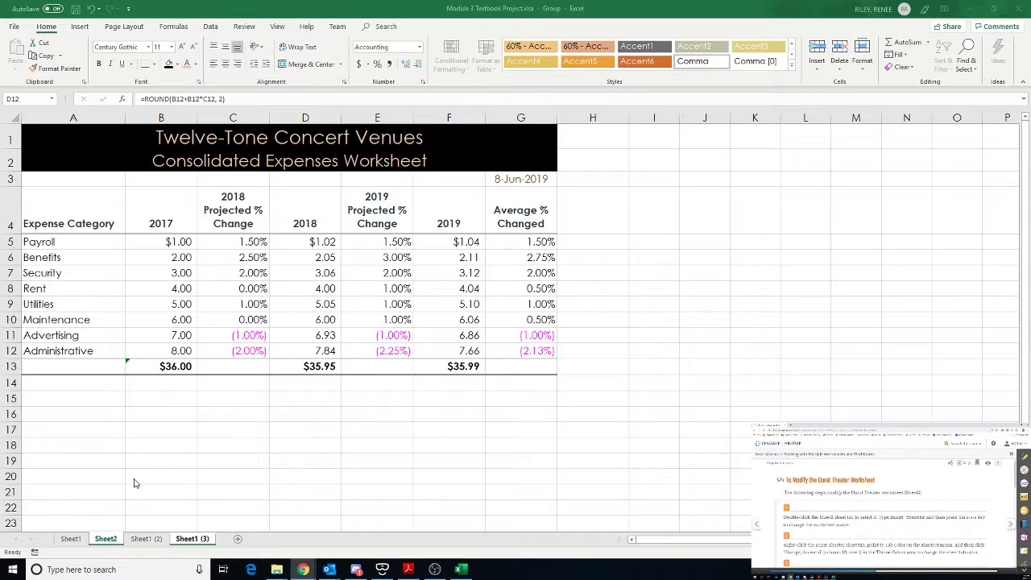
double_click(107, 539)
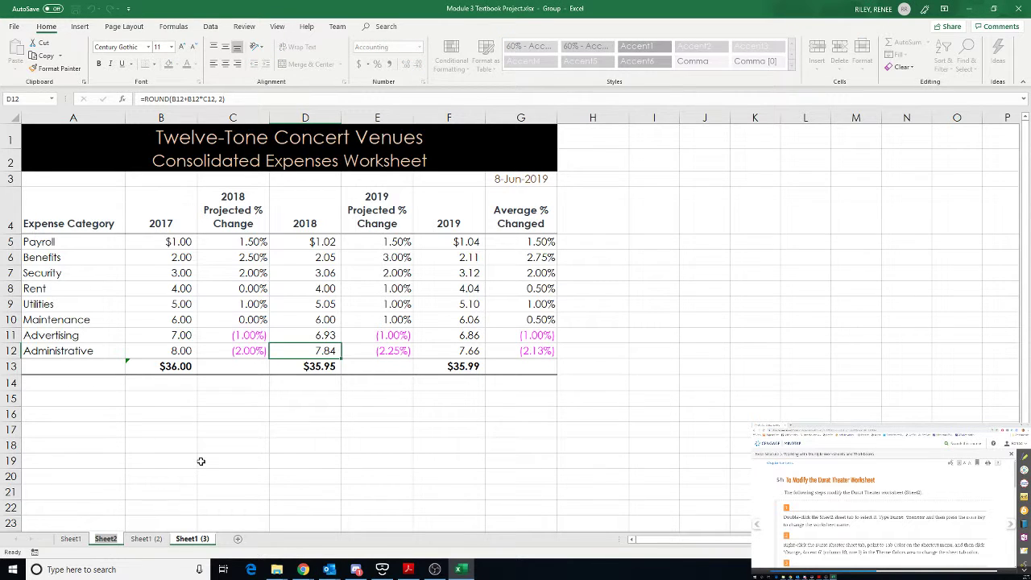
type("Durat")
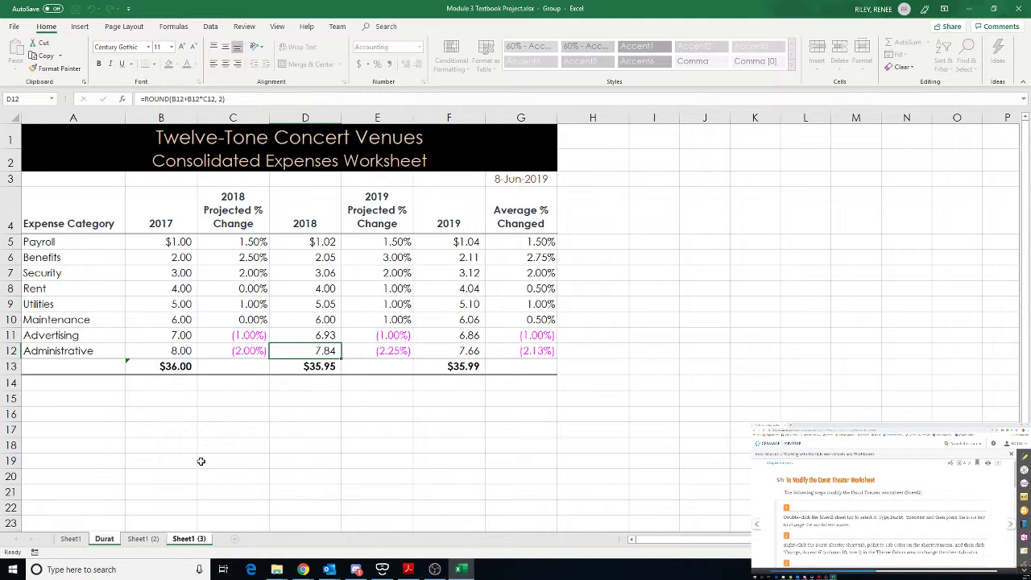
type("T")
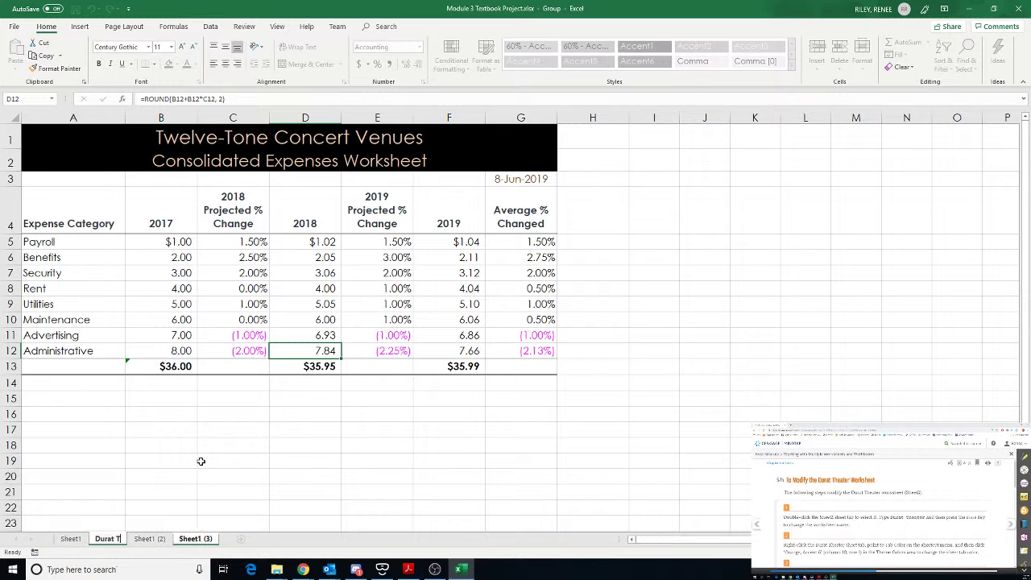
type("heater")
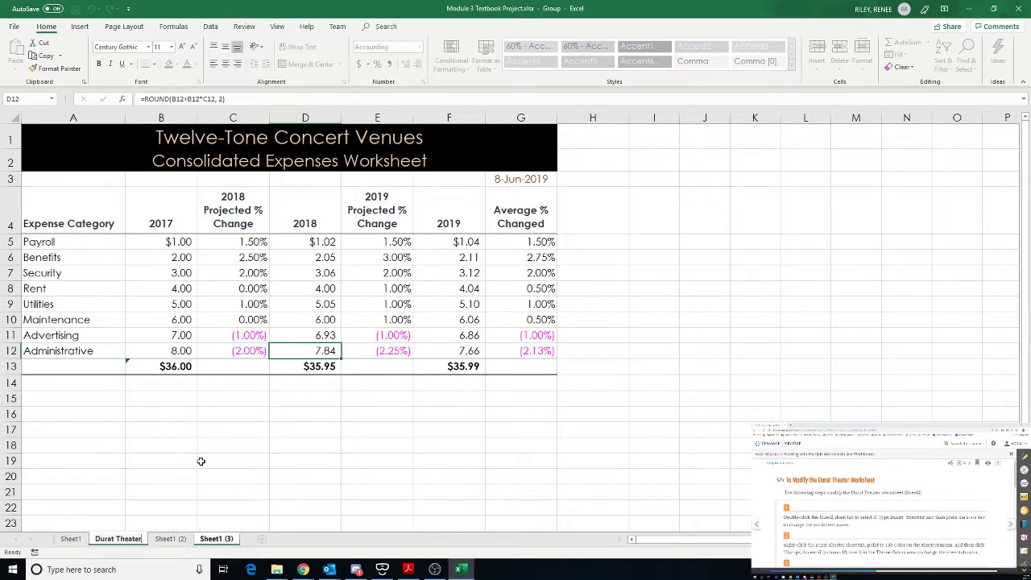
key("Return")
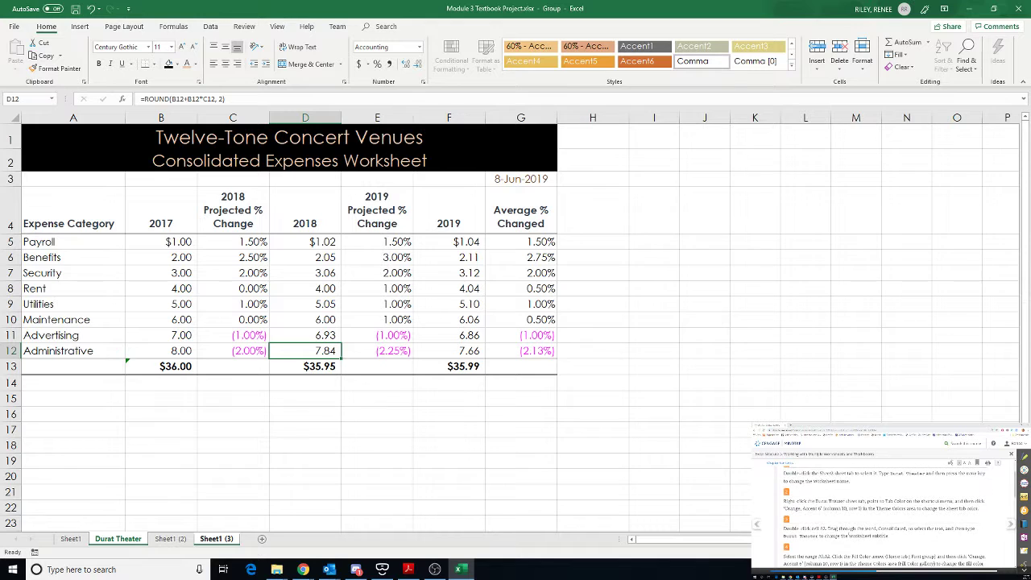
Set the Durat Theater sheet's tab color to Orange, Accent 6 and ungroup the selected sheets.
right_click(122, 543)
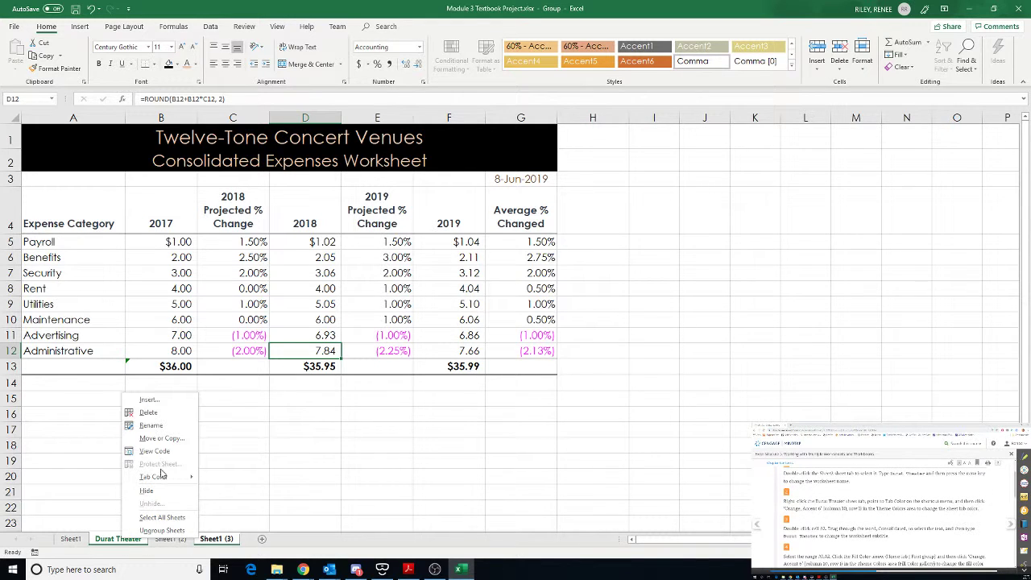
mouse_move(163, 477)
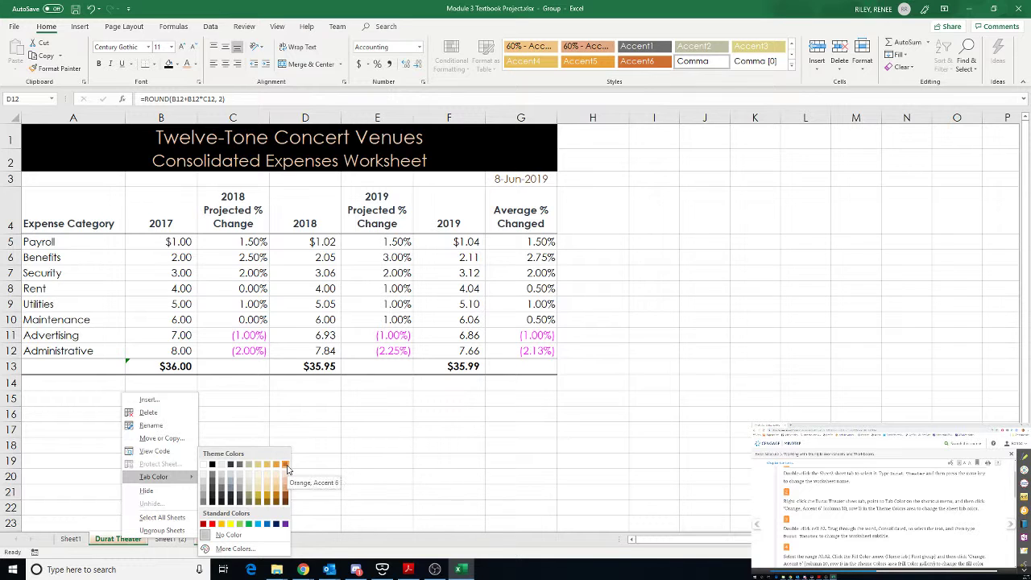
left_click(287, 467)
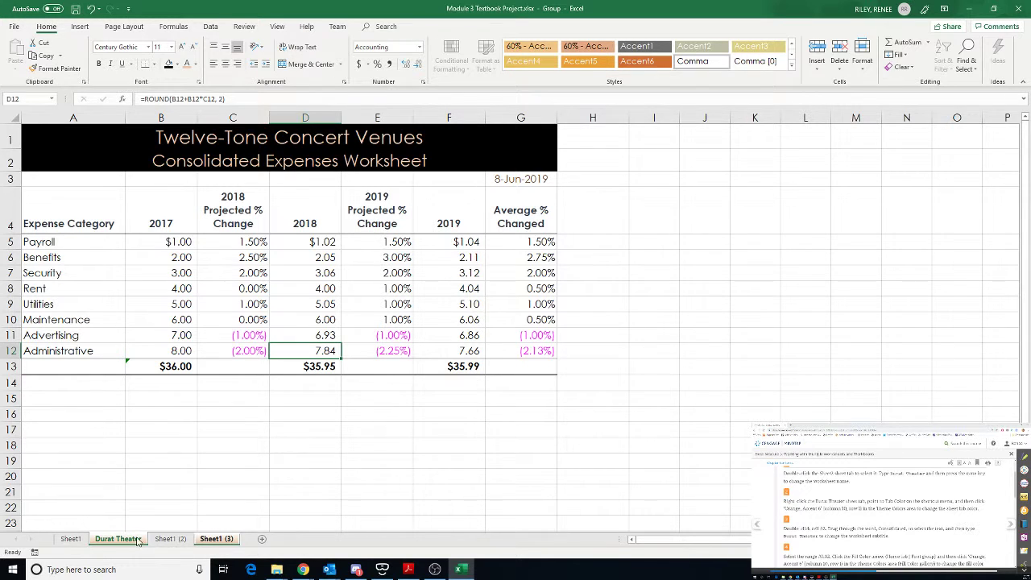
left_click(232, 541)
left_click(120, 540)
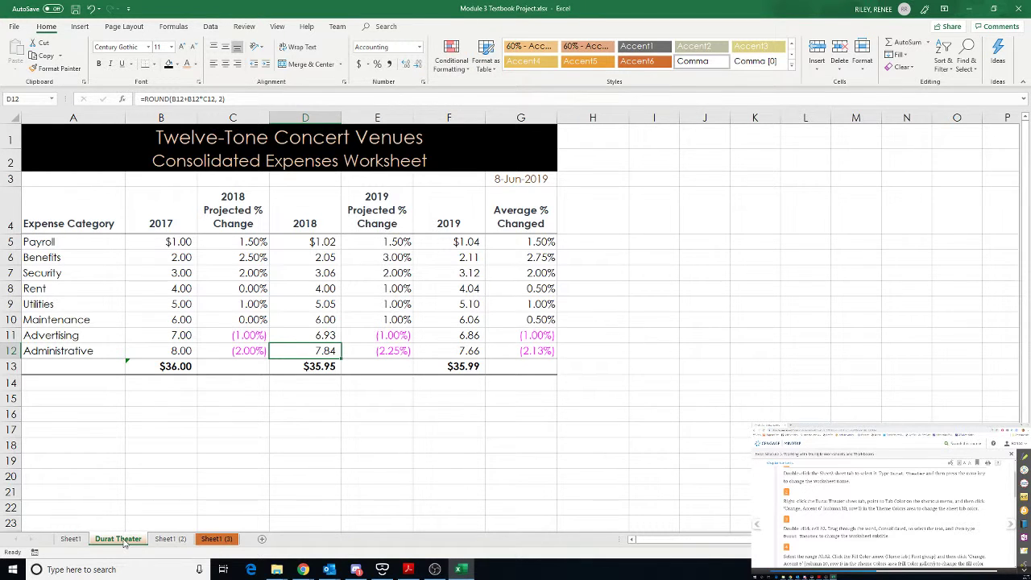
Remove the tab color from Sheet1 (3) and return to the Durat Theater sheet.
right_click(220, 545)
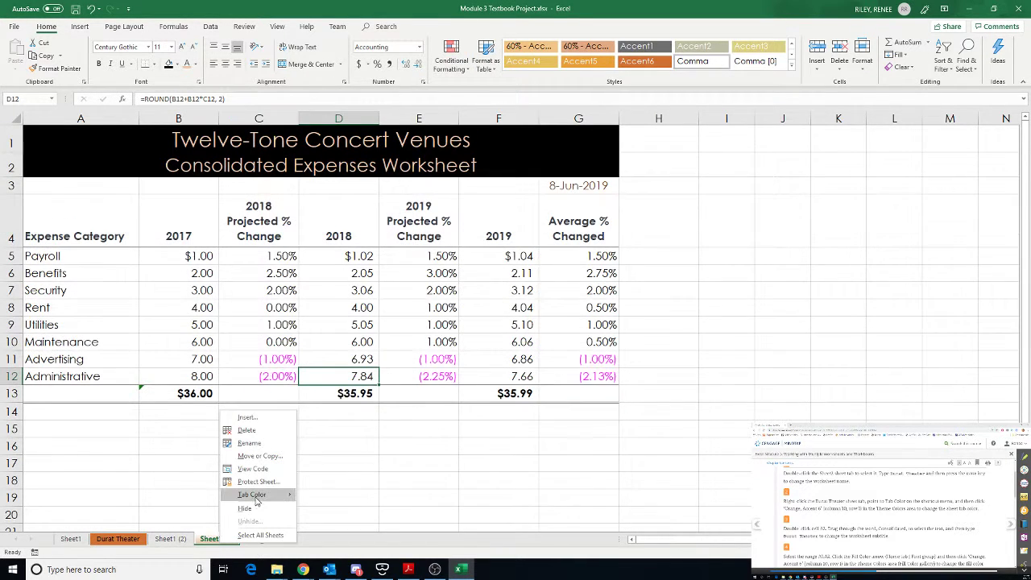
mouse_move(254, 494)
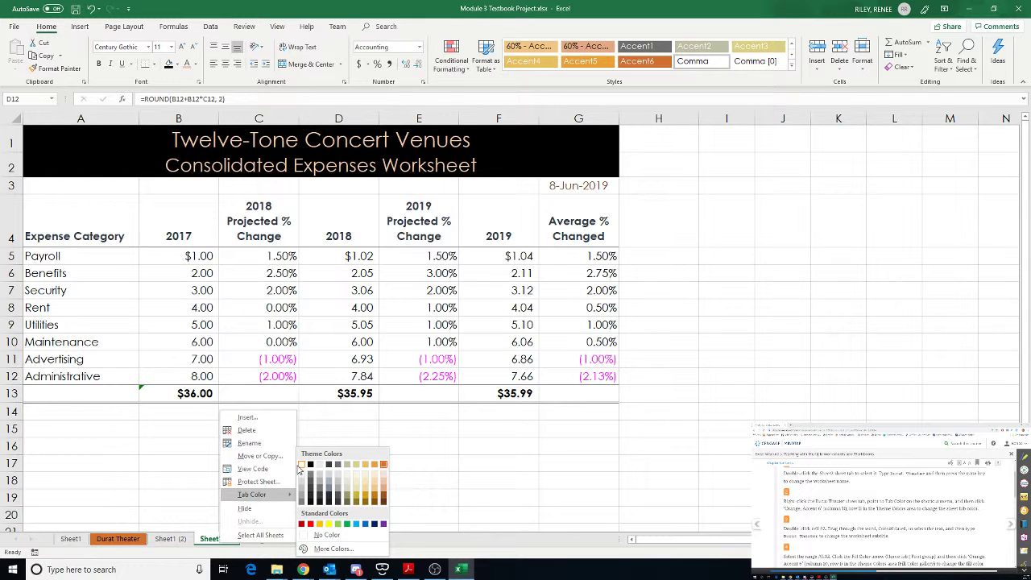
left_click(326, 535)
left_click(137, 541)
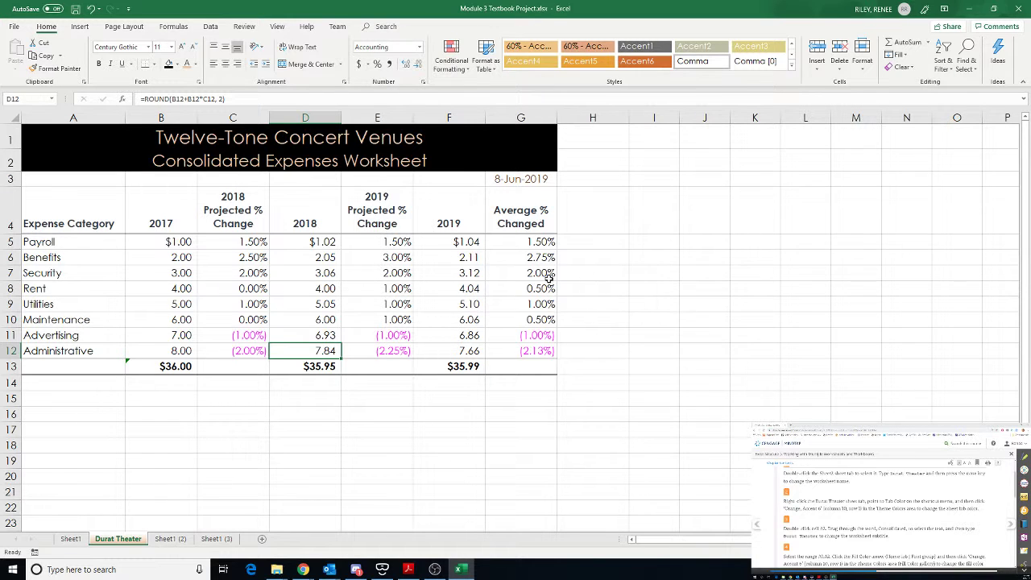
Replace the word Consolidated in the A2 subtitle so that it reads Durat Theater Expenses Worksheet.
double_click(62, 165)
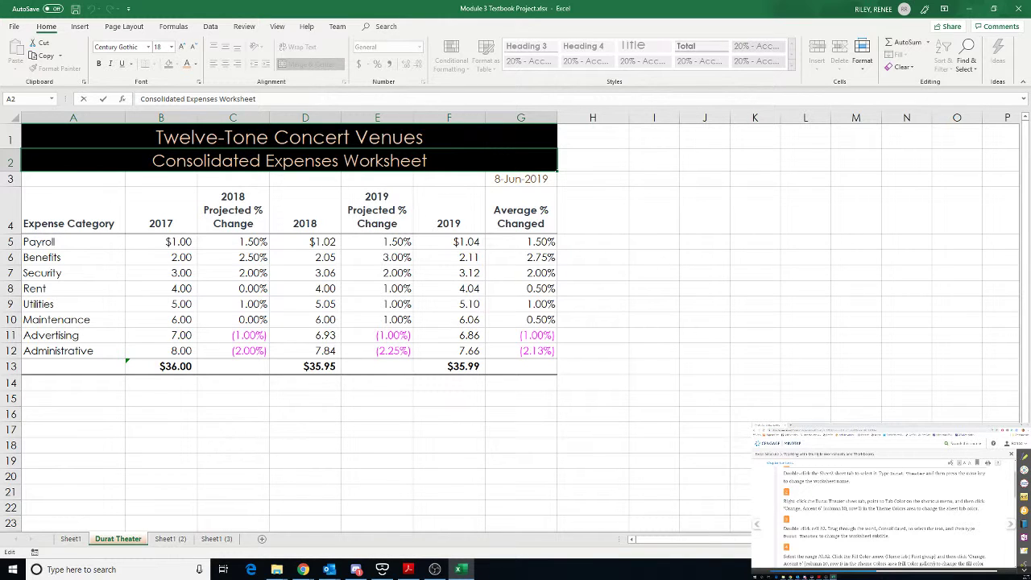
left_click_drag(152, 161, 257, 163)
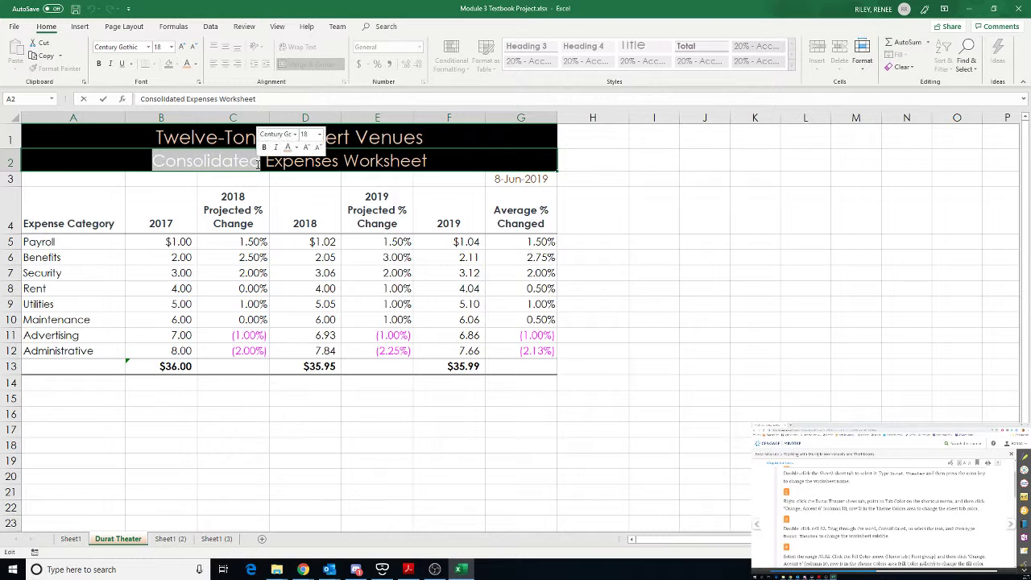
type("Durat Th")
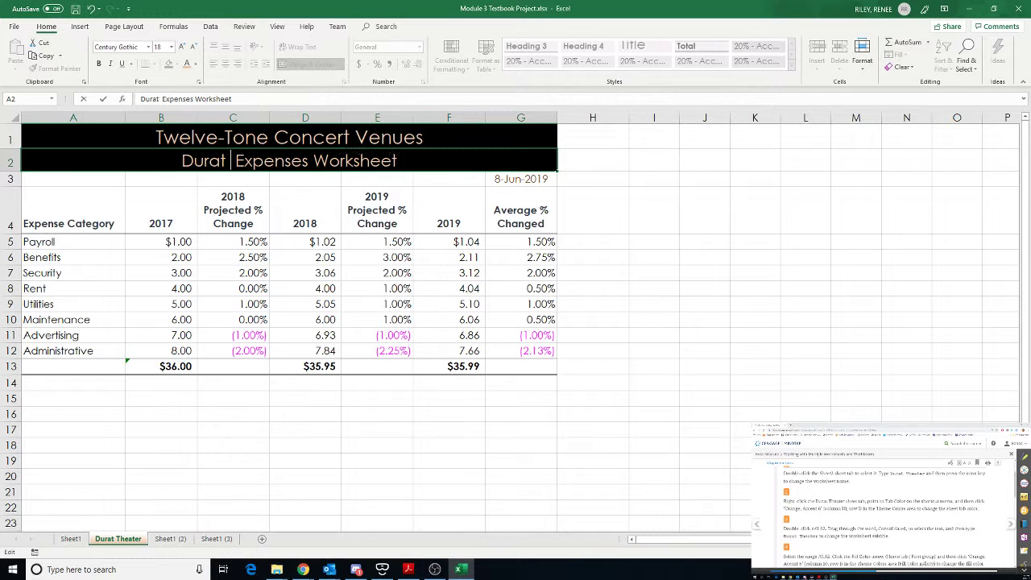
type("eate")
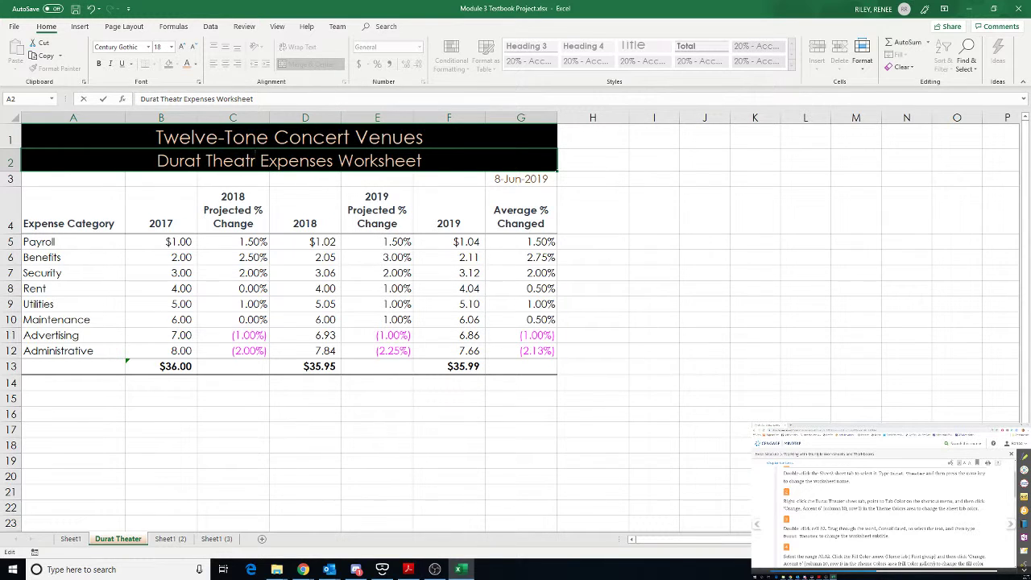
type("r")
key("Return")
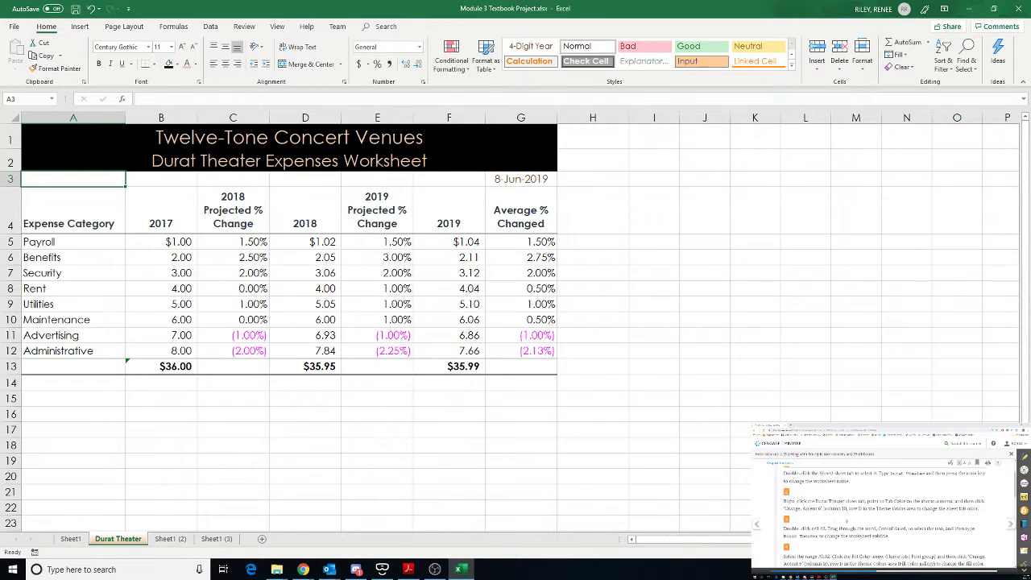
Fill the title range A1:A2 of the Durat Theater sheet with Orange, Accent 6.
scroll(850, 523, "down", 1)
scroll(851, 528, "down", 1)
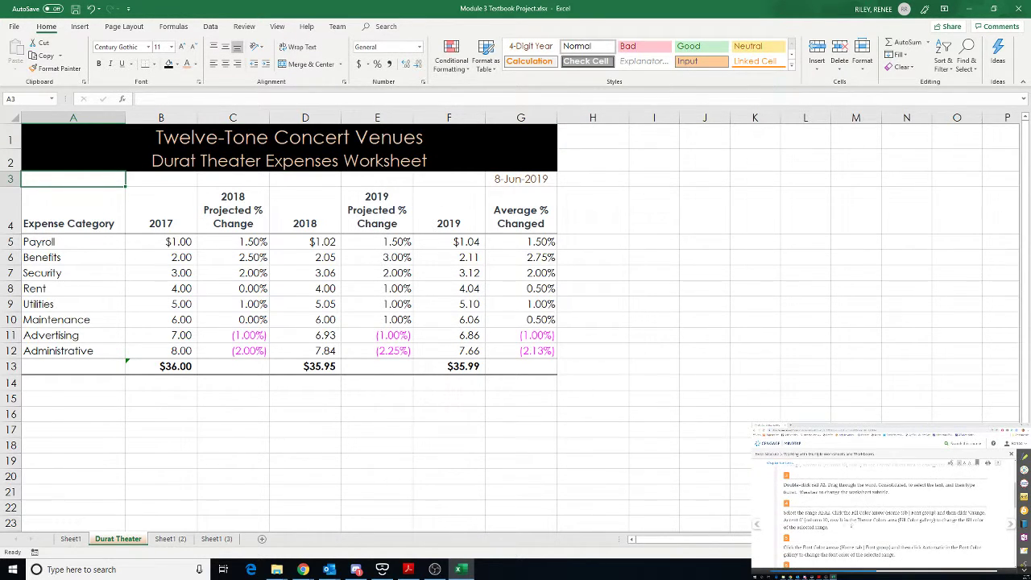
left_click_drag(78, 135, 76, 153)
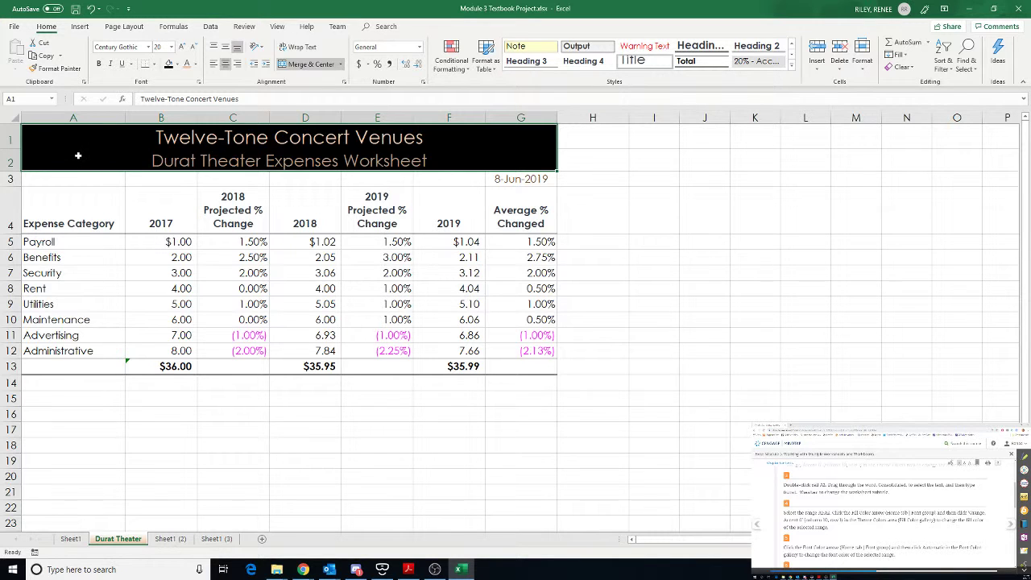
left_click(177, 66)
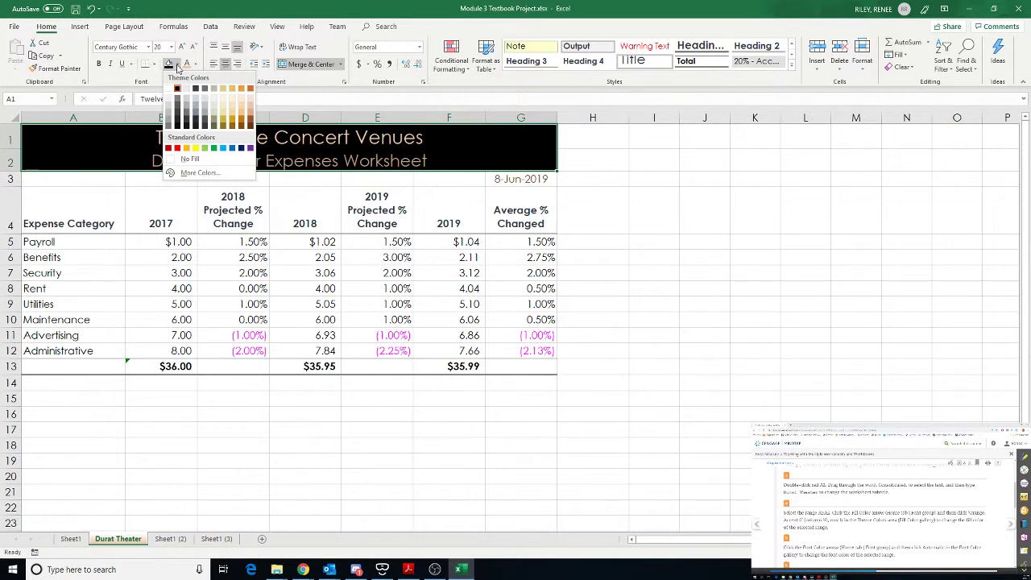
left_click(250, 89)
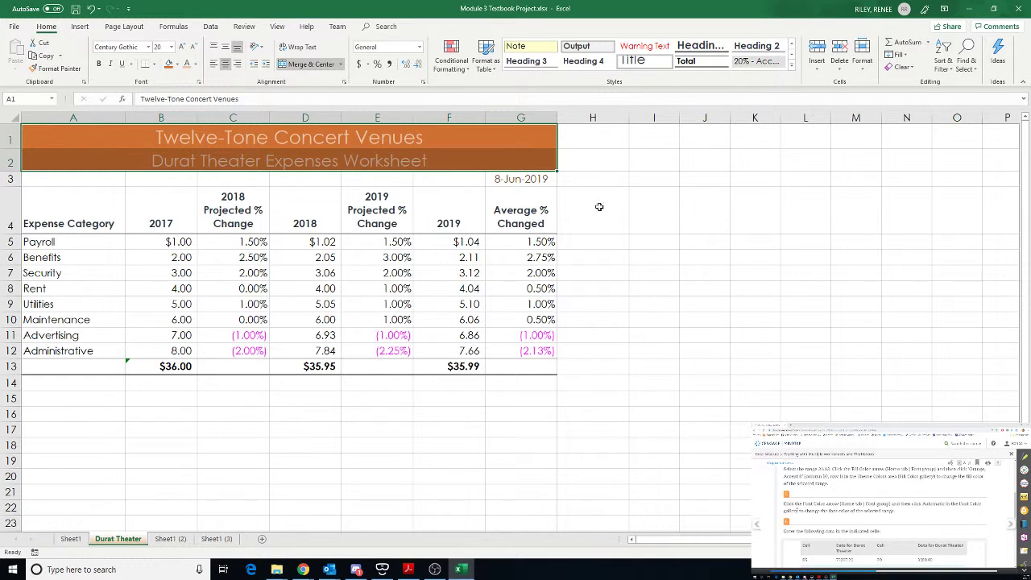
Set the font color of the Durat Theater title range A1:A2 to Automatic.
left_click(197, 66)
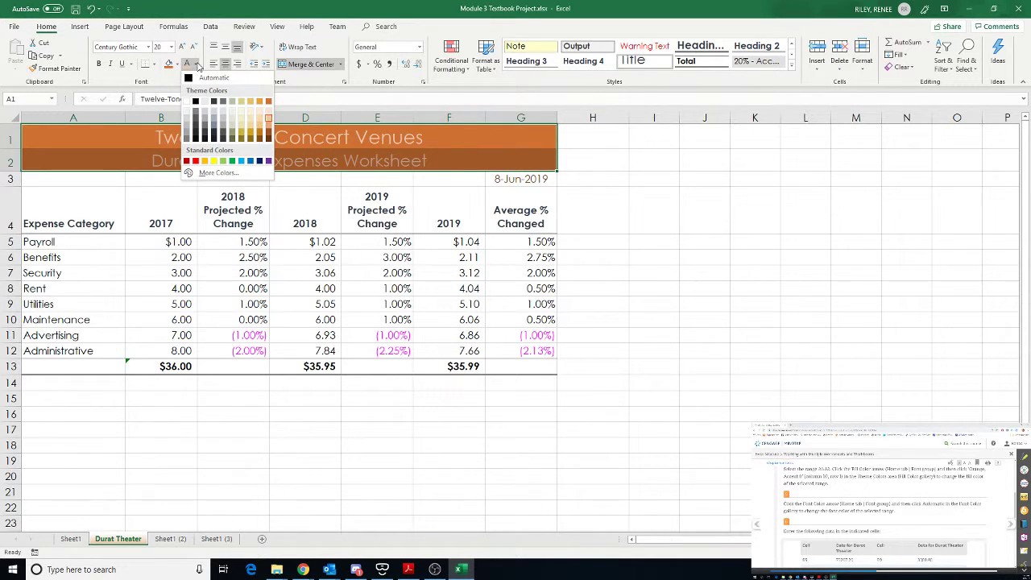
left_click(211, 81)
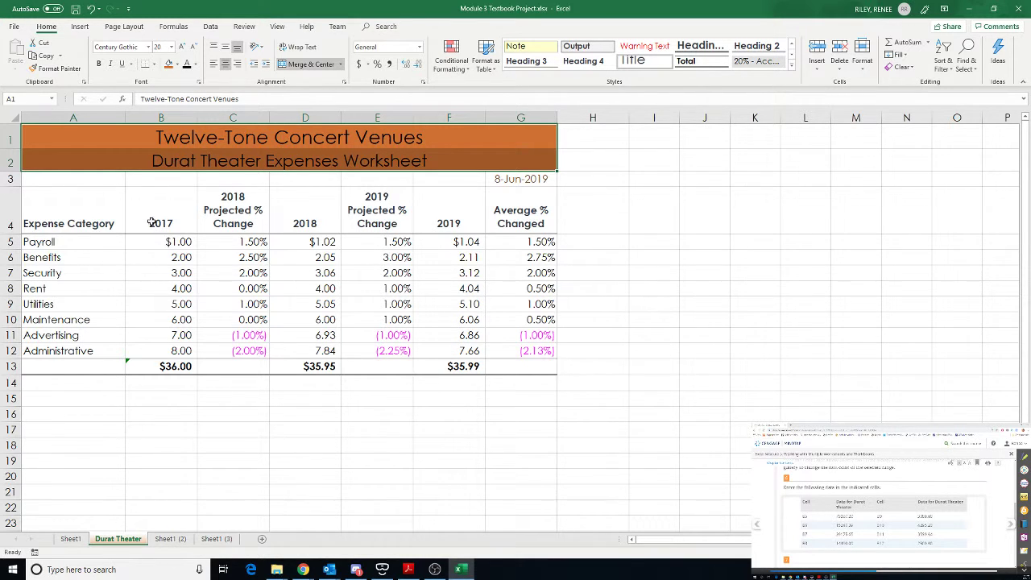
Enter the 2017 Durat Theater amounts 79207.20 for Payroll in B5 and 15,247.39 for Benefits in B6.
left_click(166, 245)
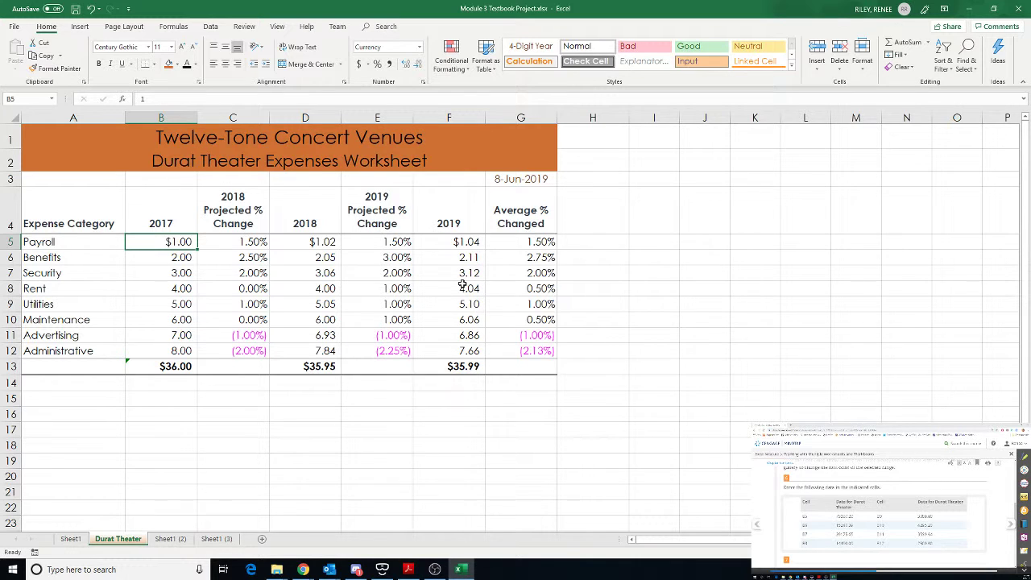
type("79")
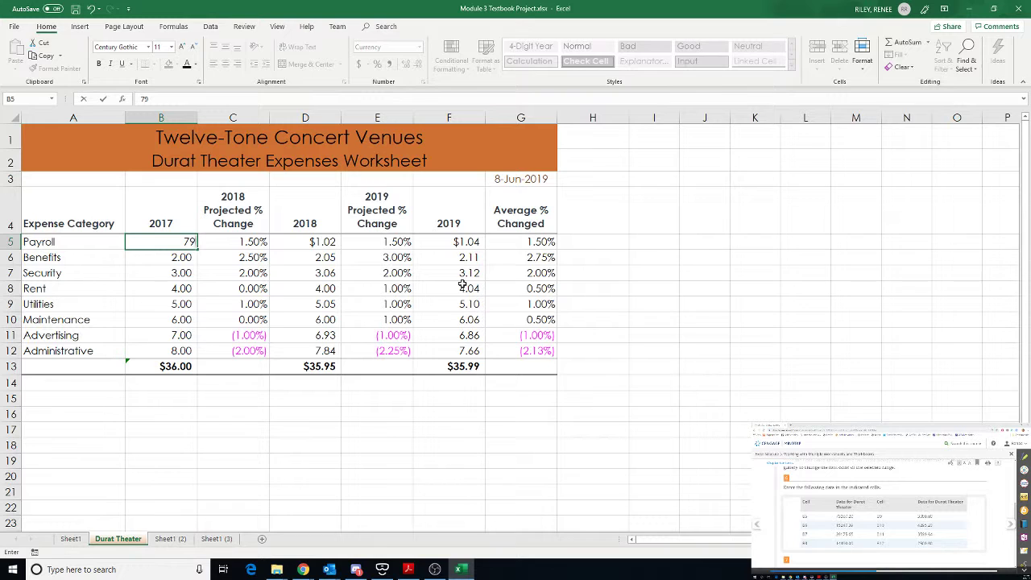
type("207.20")
key("Return")
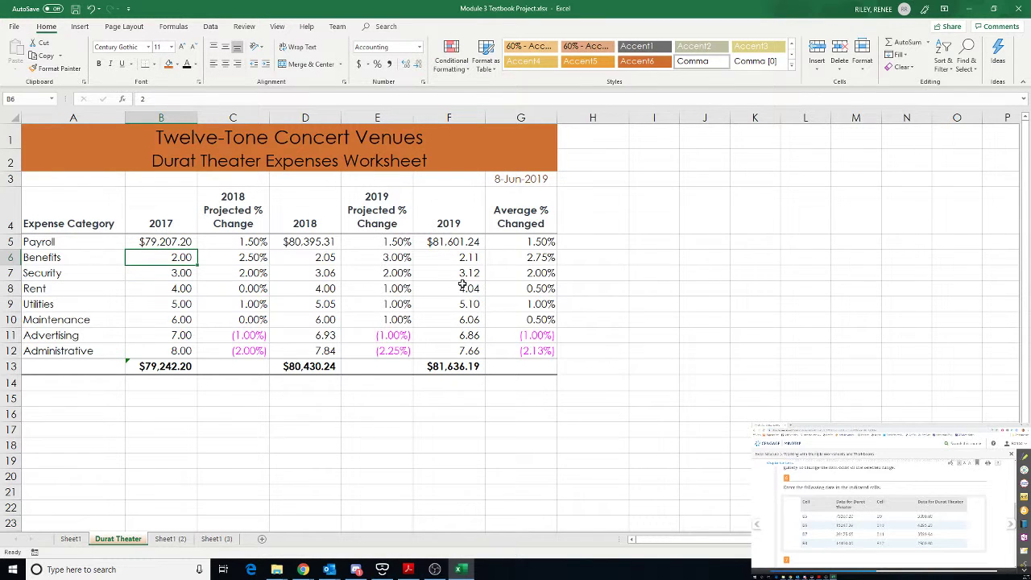
type("0")
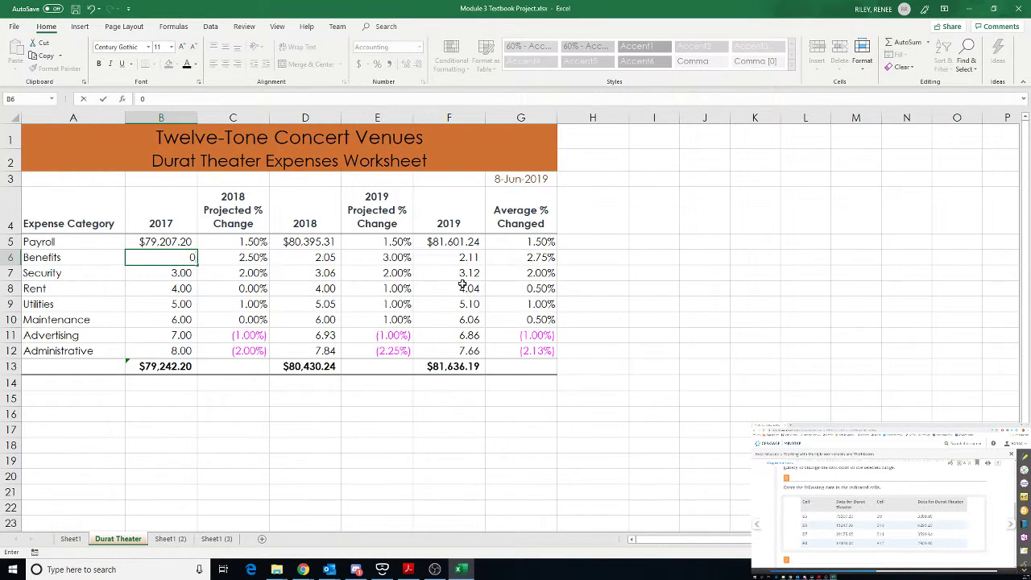
key("BackSpace")
type("15,247.39")
key("Return")
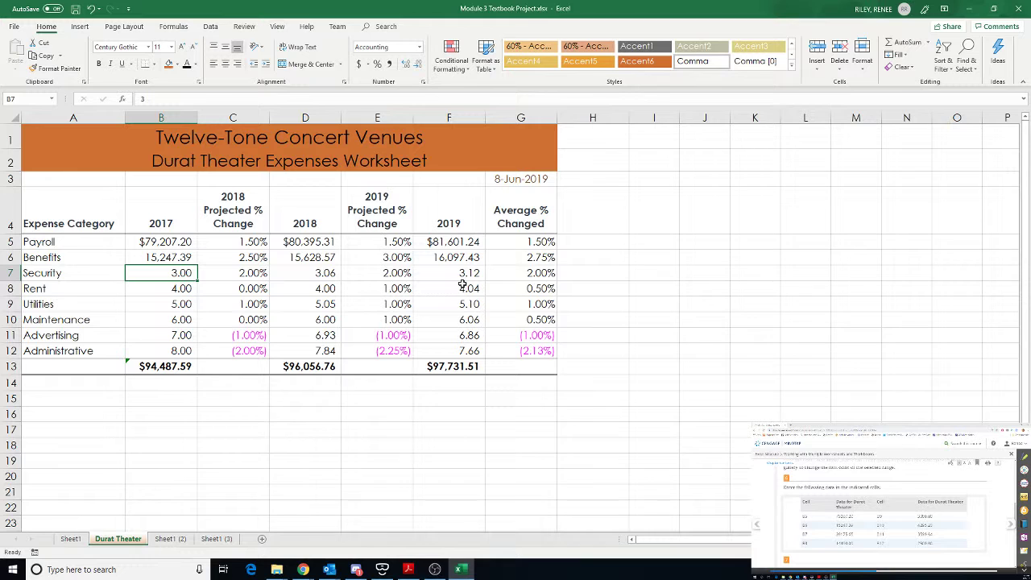
Enter the 2017 Durat Theater amounts 28175.65 for Security in B7 and 14100 for Rent in B8.
type("2")
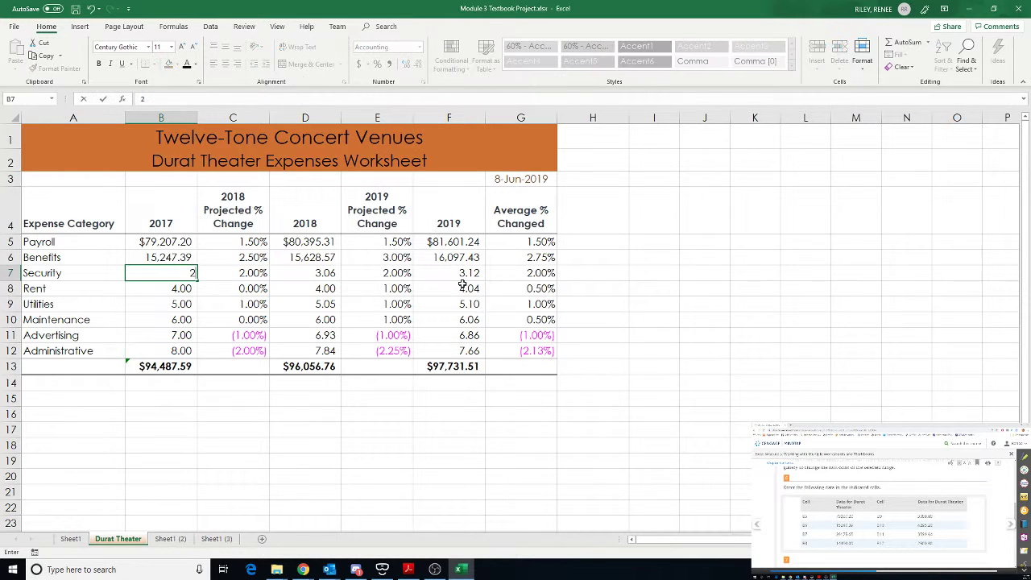
type("8175.65")
key("Return")
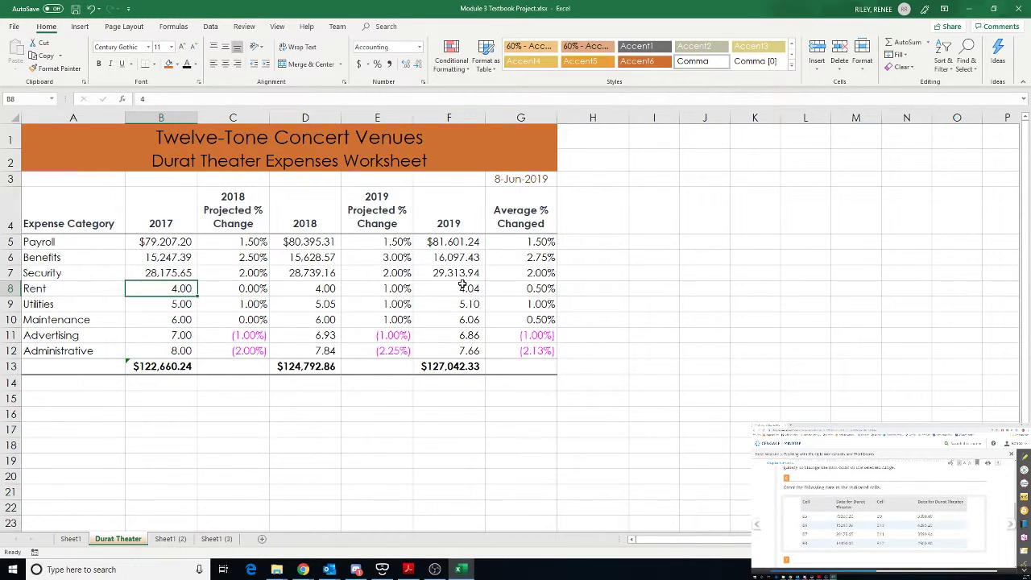
type("1")
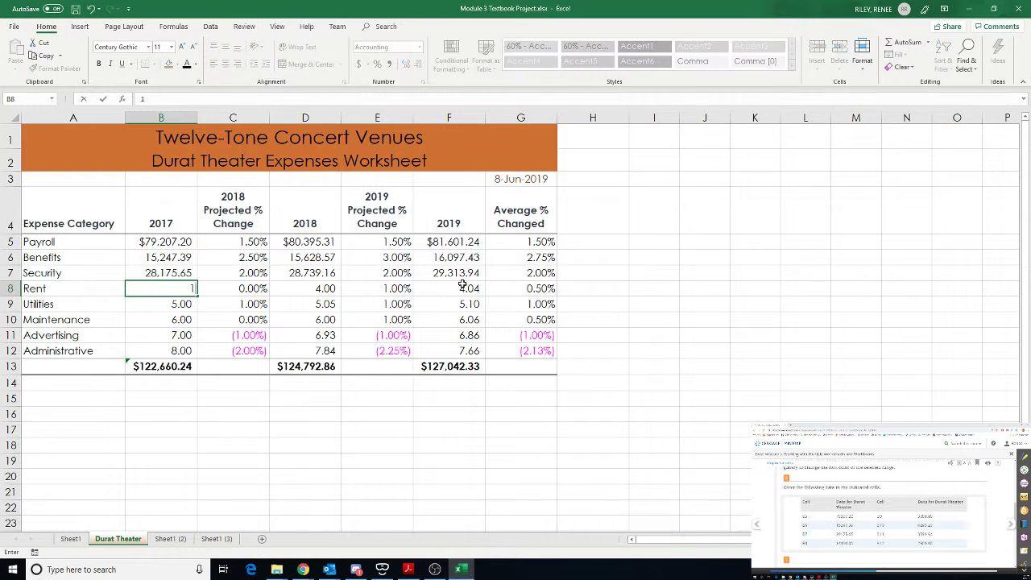
type("4100")
key("Return")
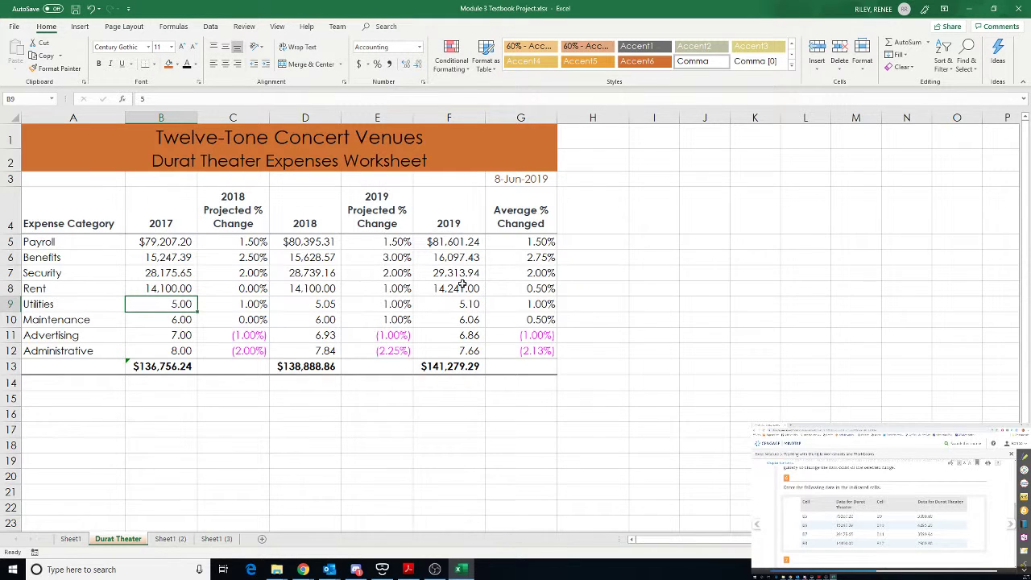
Enter the 2017 Durat Theater amounts 3080 for Utilities in B9 and 4295.20 for Maintenance in B10.
type("3080")
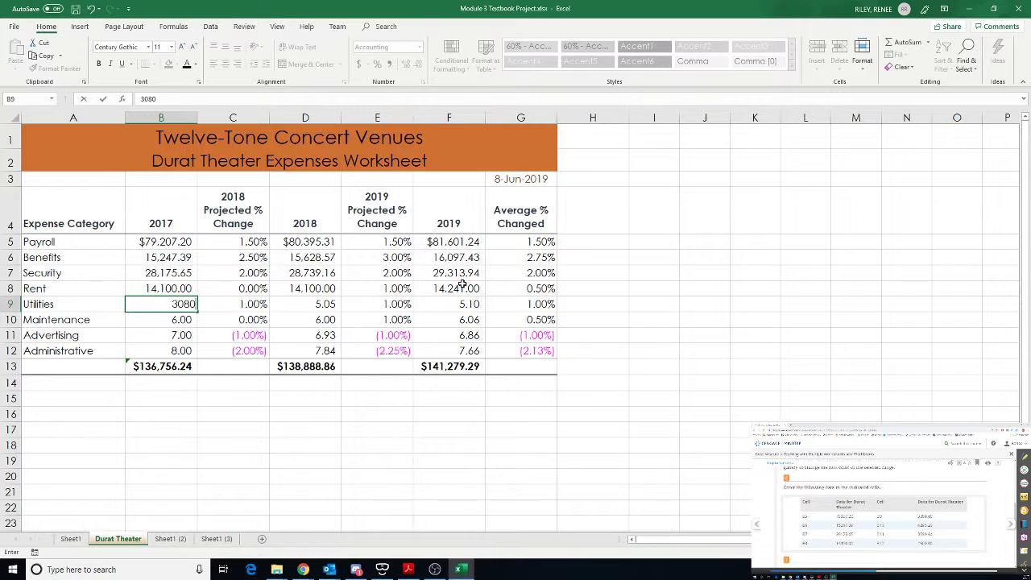
key("Return")
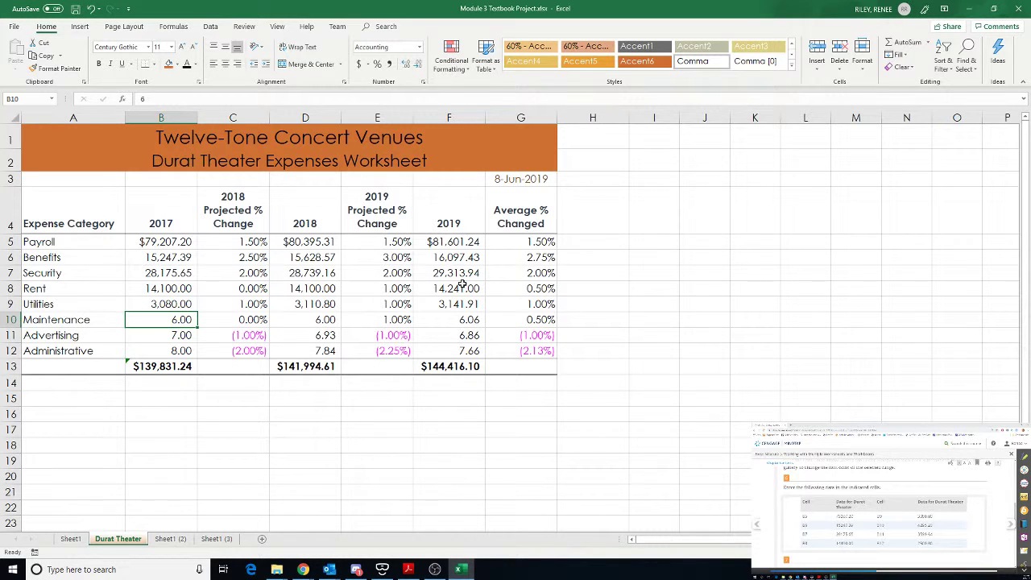
type("4,295")
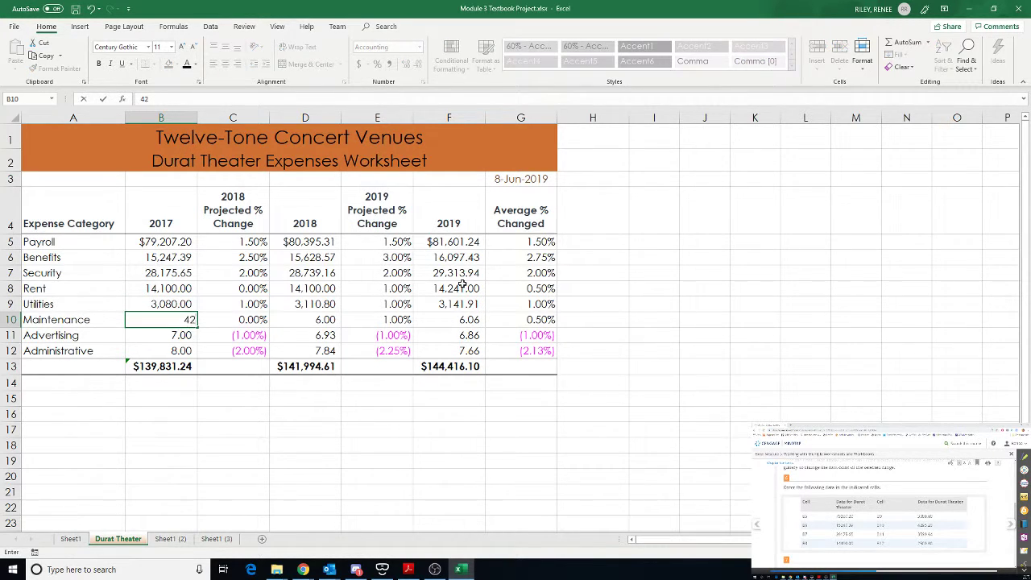
type(".20")
key("Return")
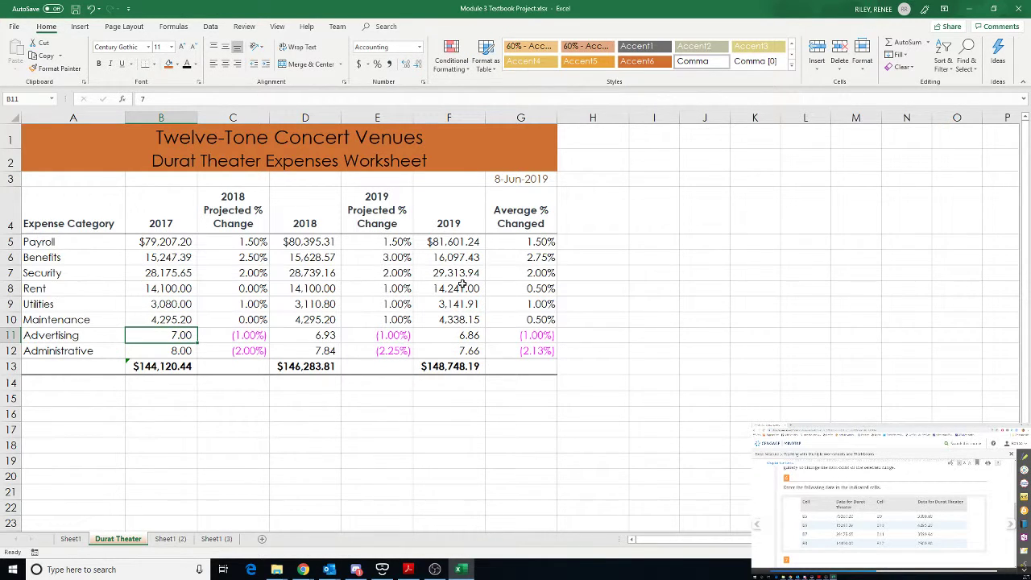
Enter the 2017 Durat Theater amounts 3599.64 for Advertising in B11 and 2500 for Administrative in B12.
type("3,599")
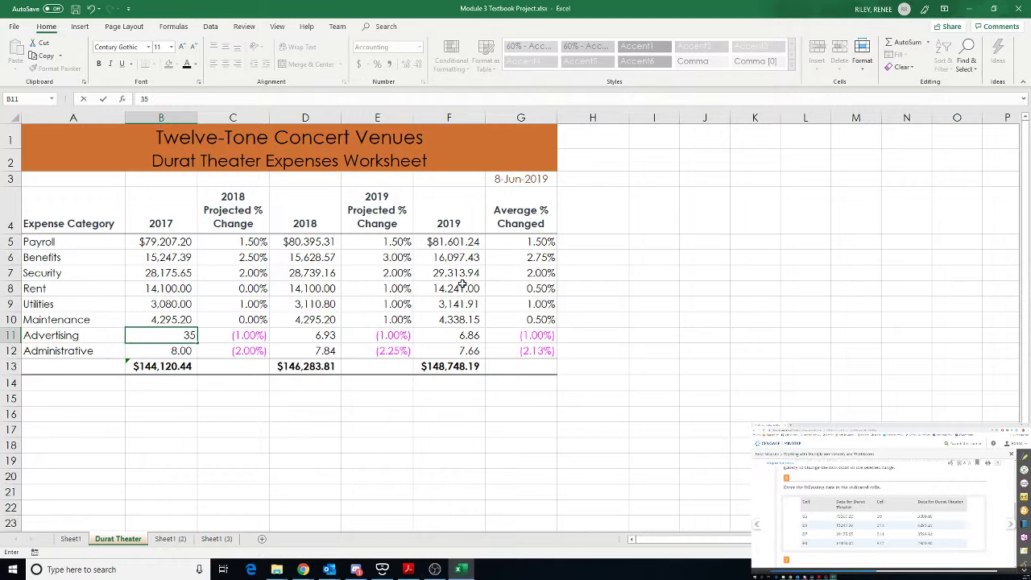
type(".64")
key("Return")
type("2,500")
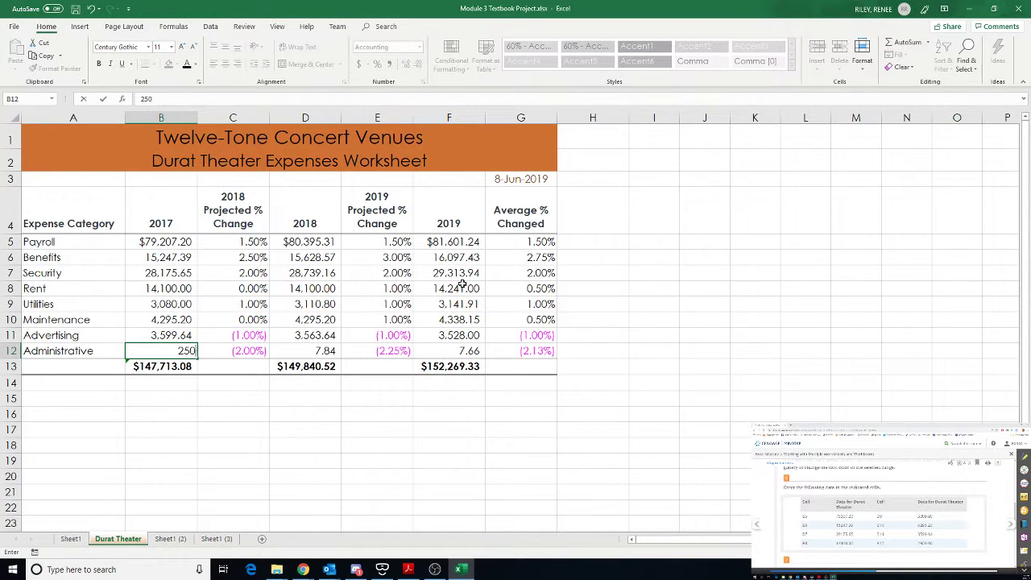
key("Return")
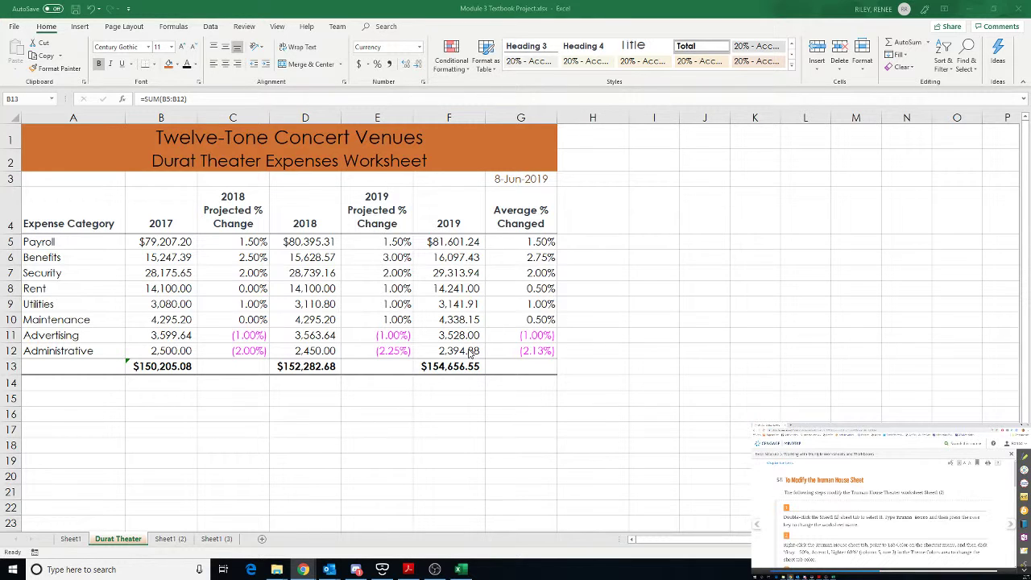
Rename the sheet Sheet1 (2) as Truman House.
left_click(161, 541)
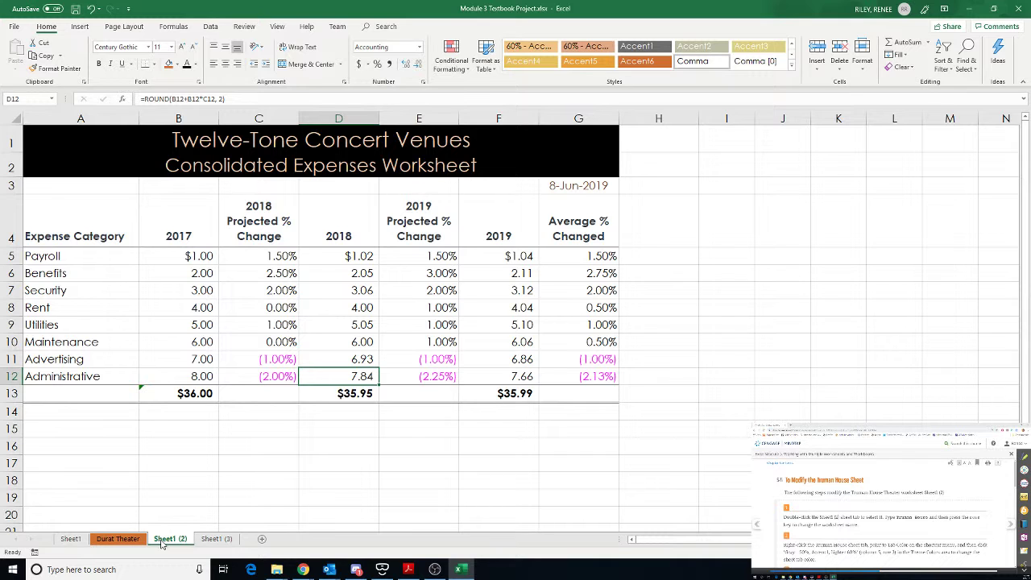
double_click(161, 541)
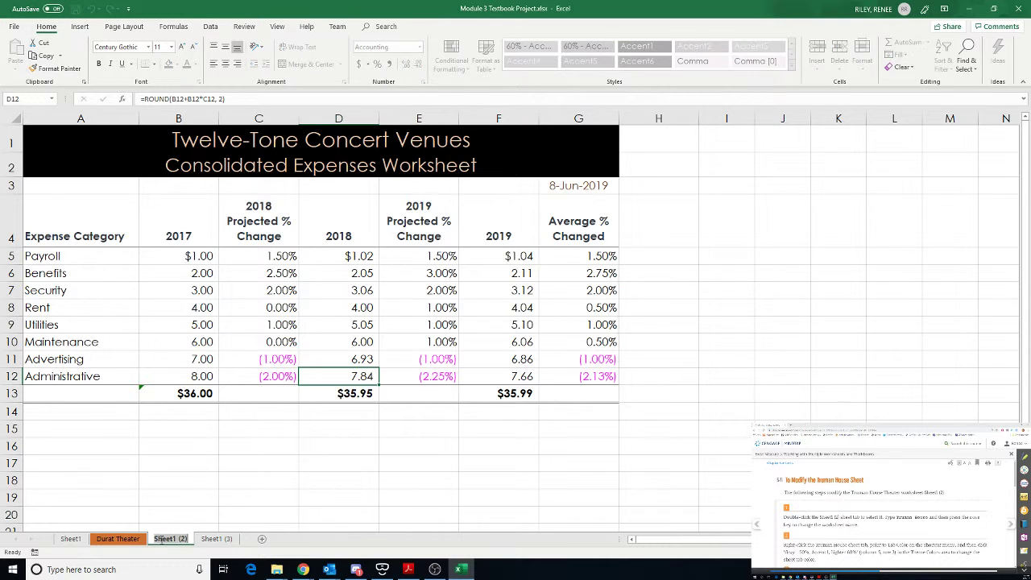
type("Tru")
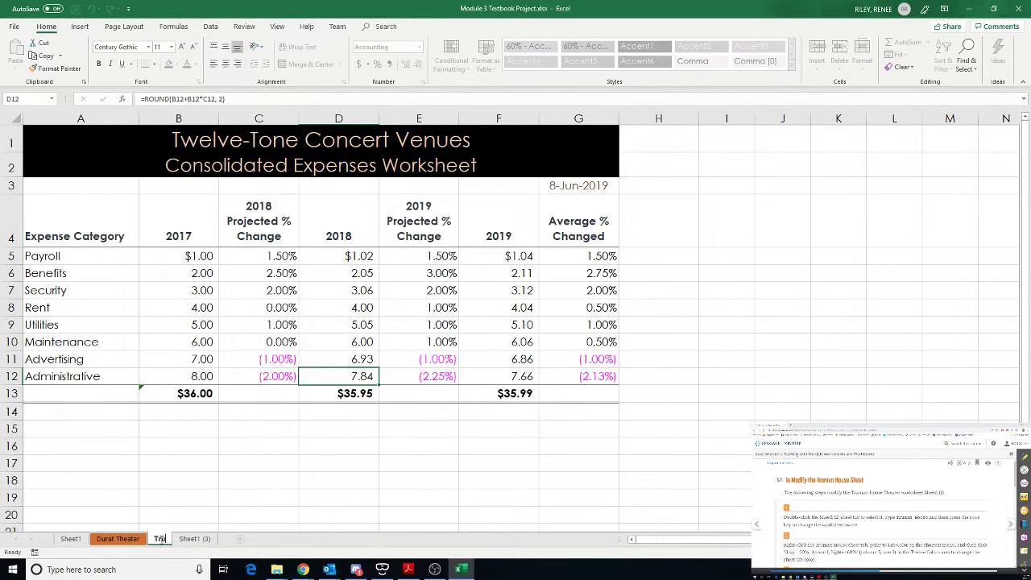
type("man House")
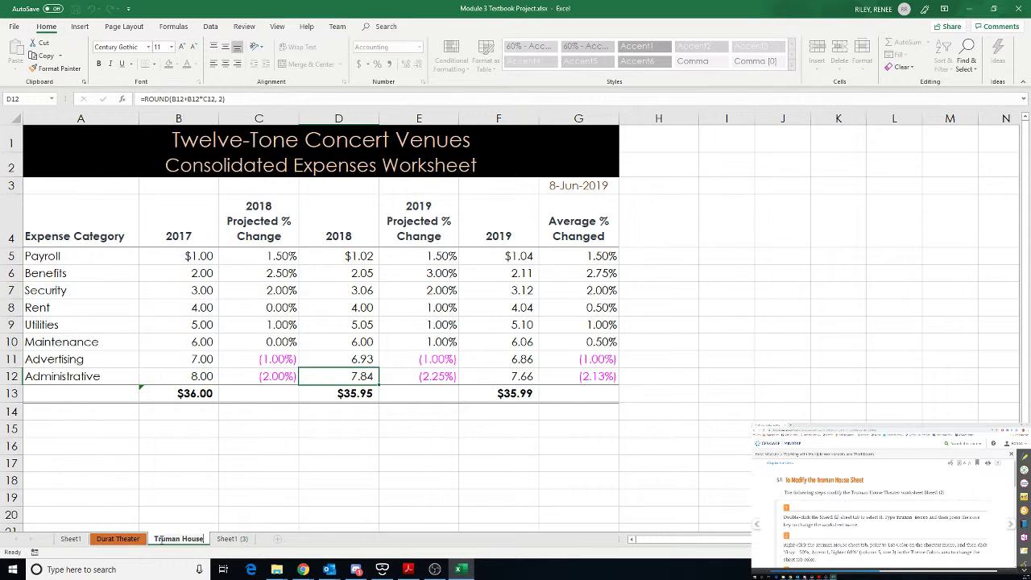
key("Return")
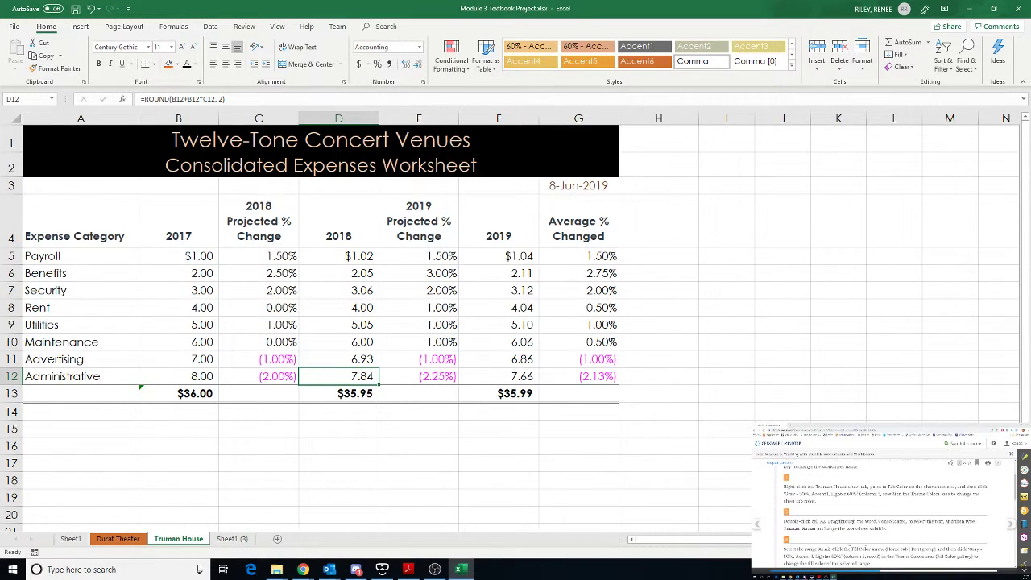
Set the Truman House sheet's tab color to Gray, Accent 1, Lighter 60%.
right_click(184, 544)
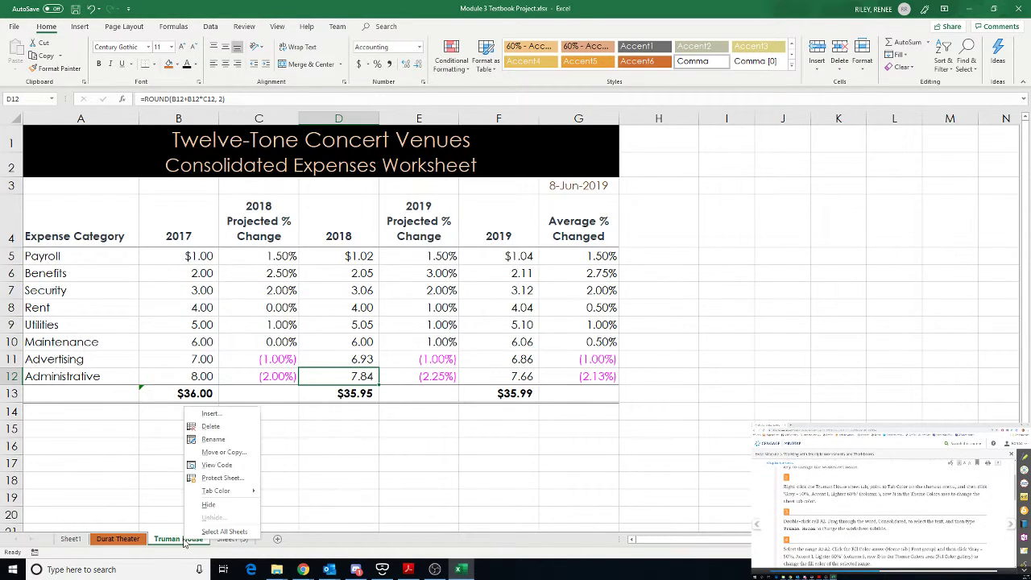
mouse_move(216, 493)
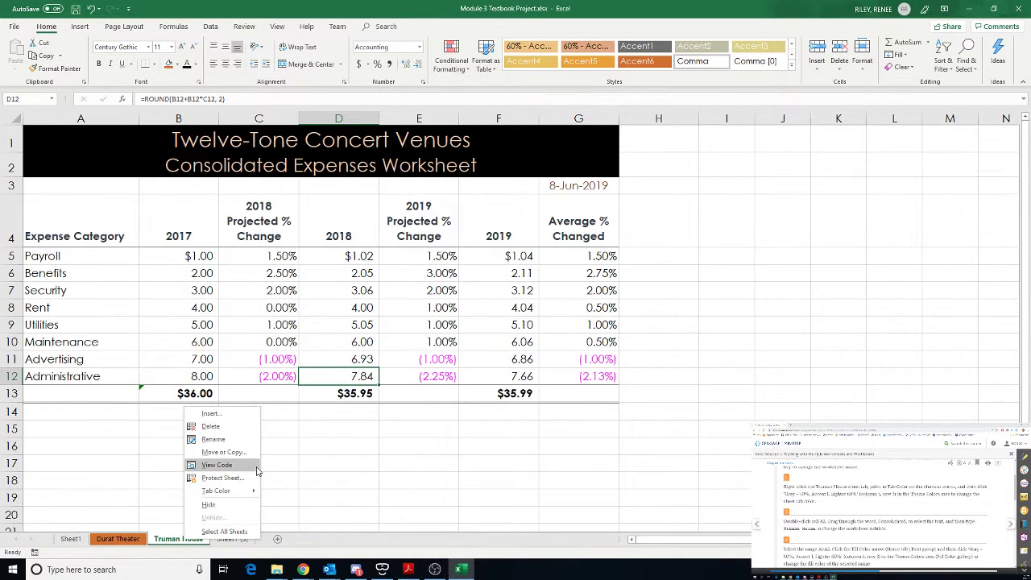
mouse_move(239, 492)
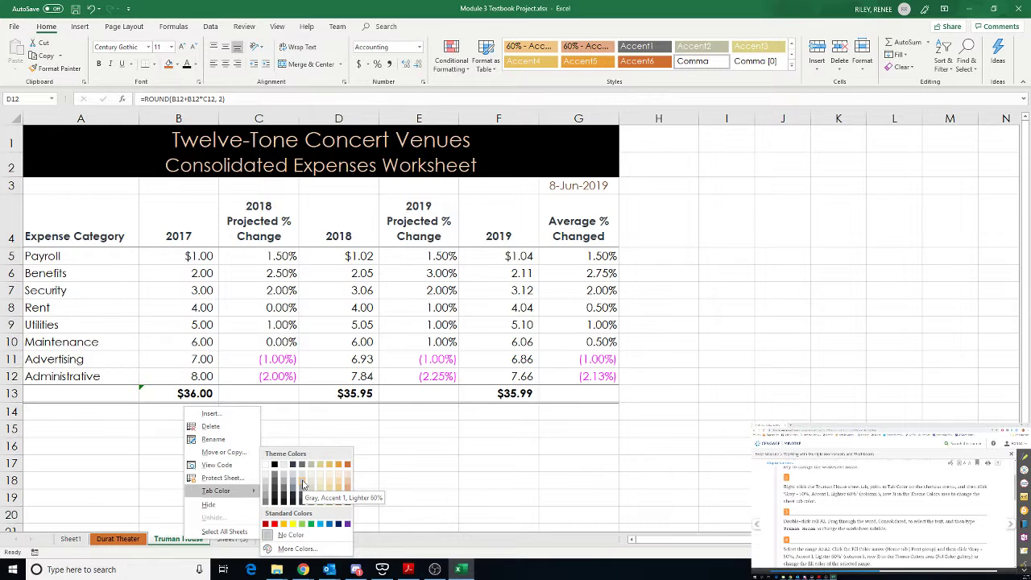
left_click(303, 484)
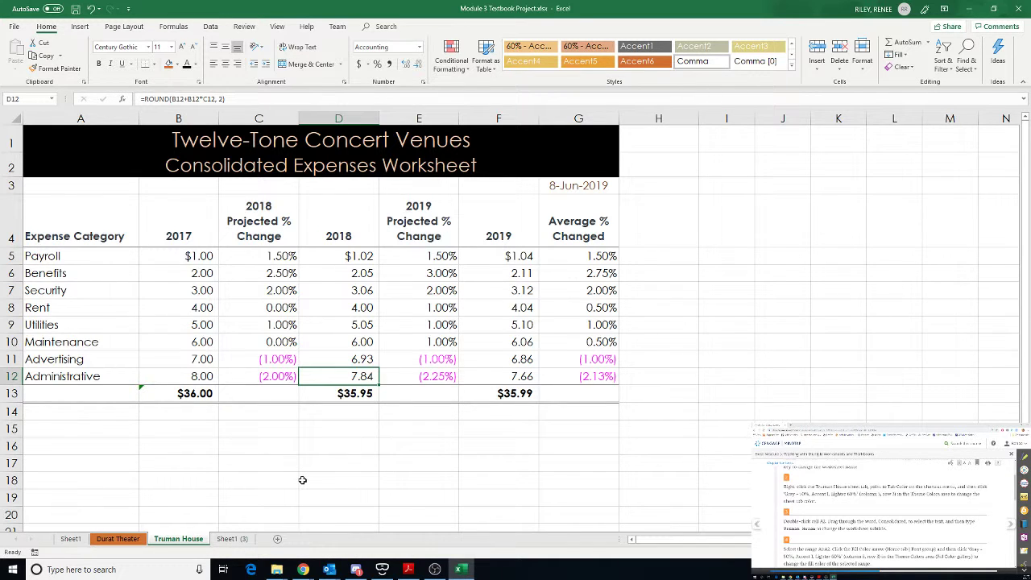
Replace the word Consolidated in the A2 subtitle so that it reads Truman House Expenses Worksheet.
double_click(66, 168)
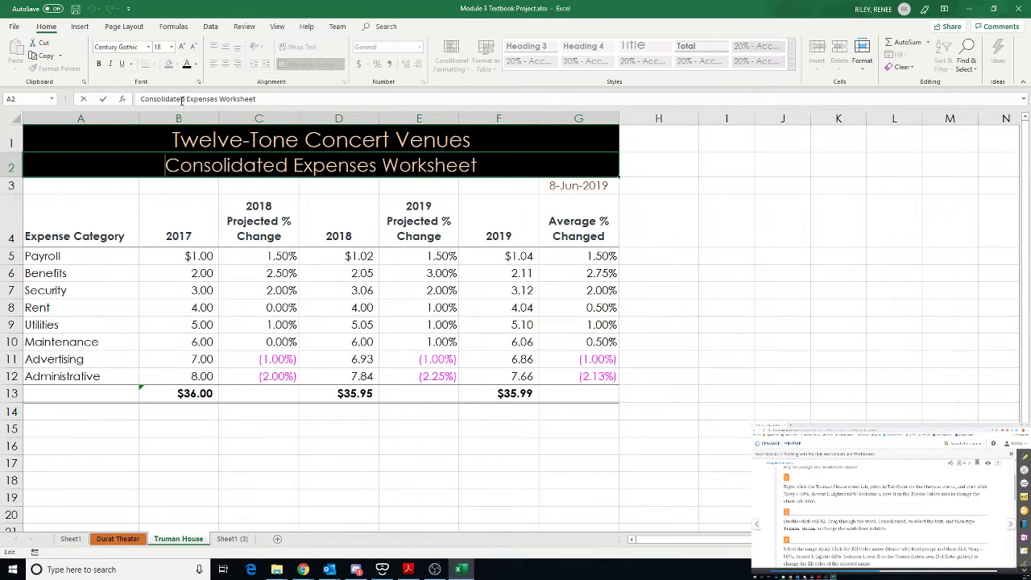
left_click_drag(184, 98, 134, 95)
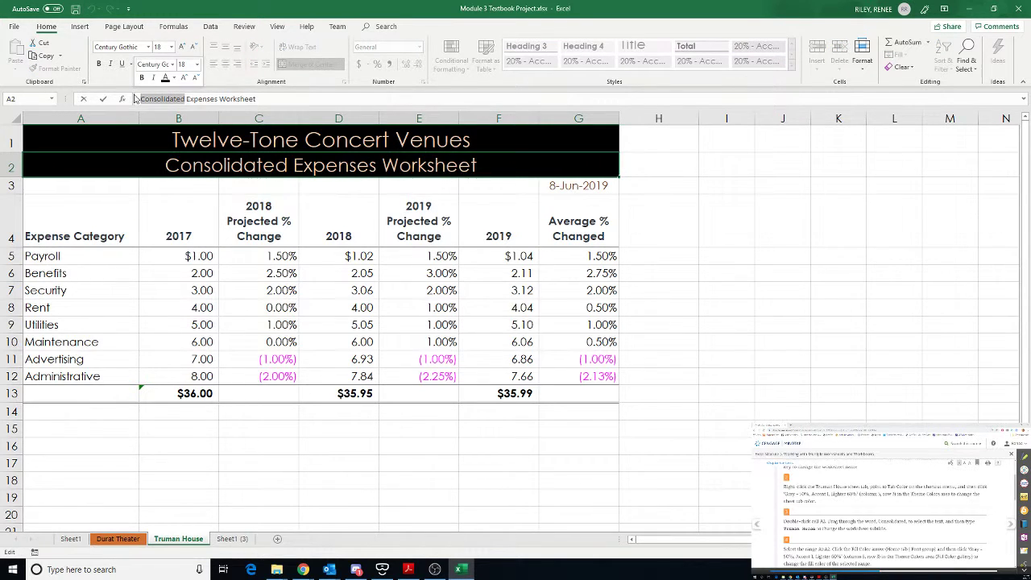
type("Truman ")
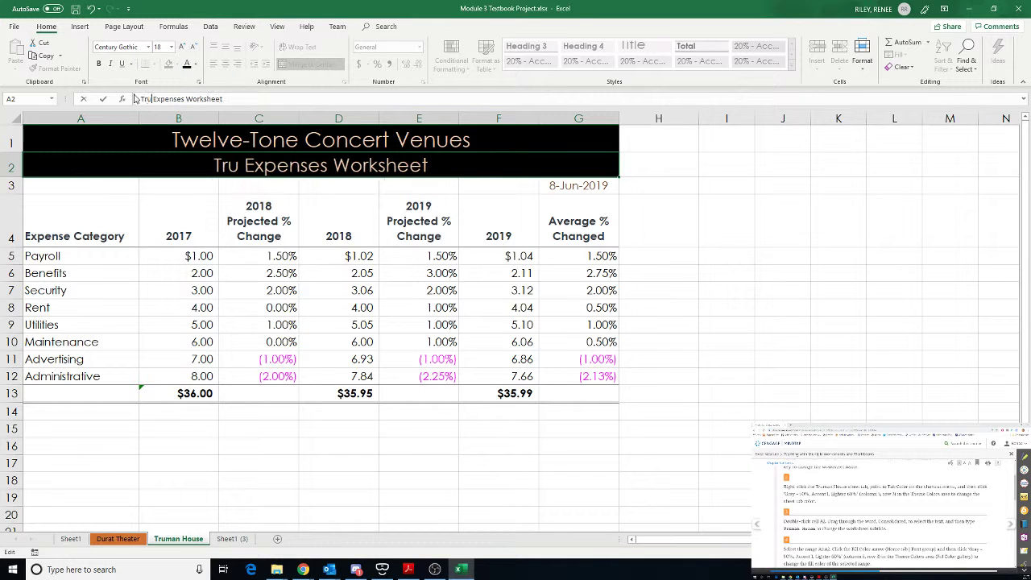
type("House")
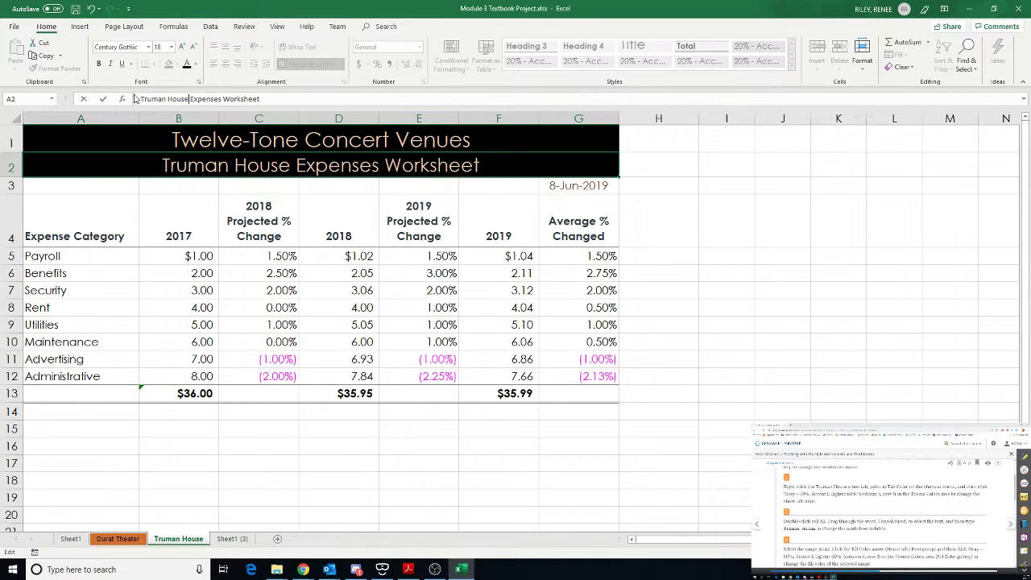
key("Return")
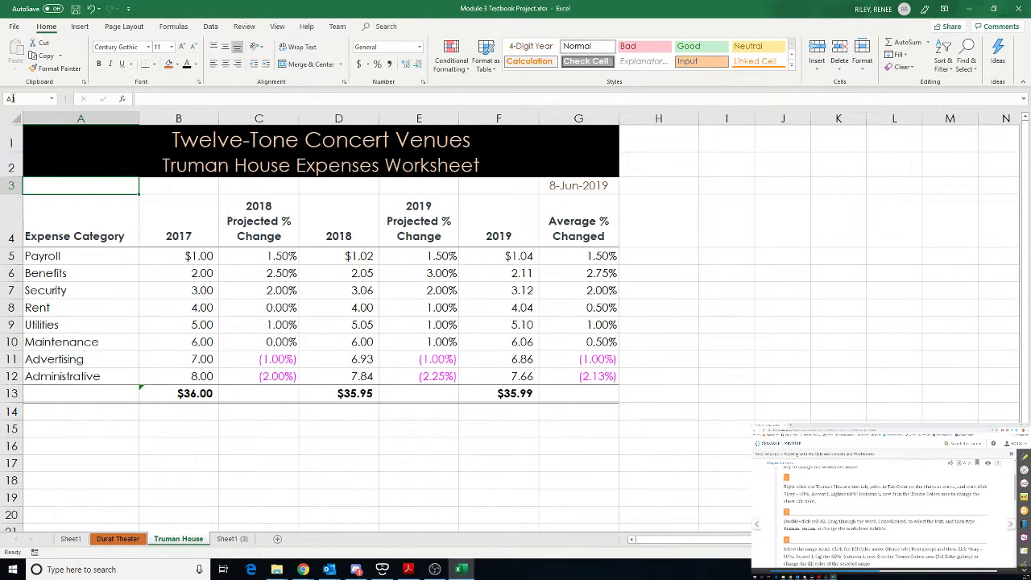
Fill the title range A1:A2 of the Truman House sheet with a lighter shade of Gray, Accent 1.
left_click_drag(55, 141, 55, 167)
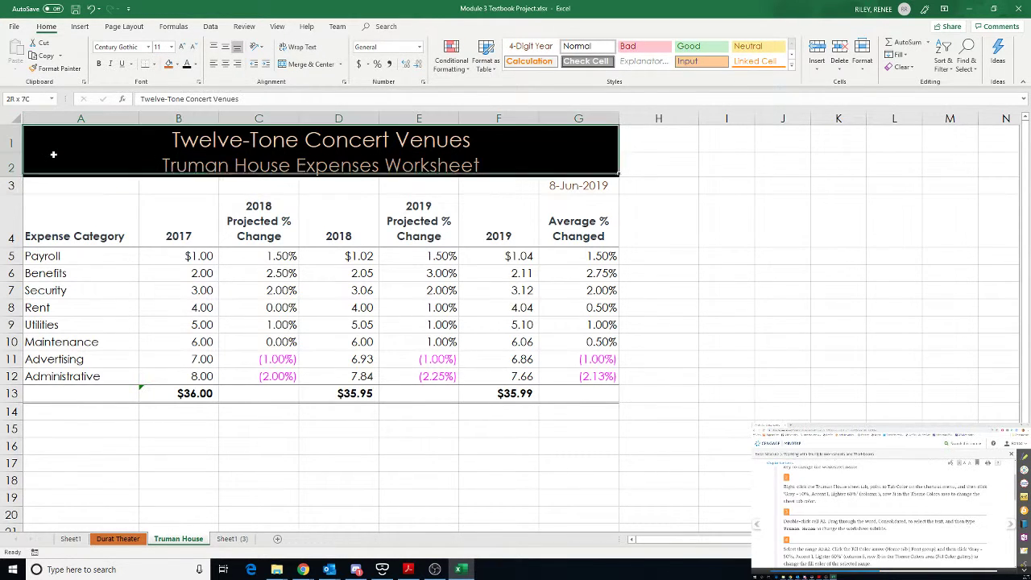
left_click(178, 64)
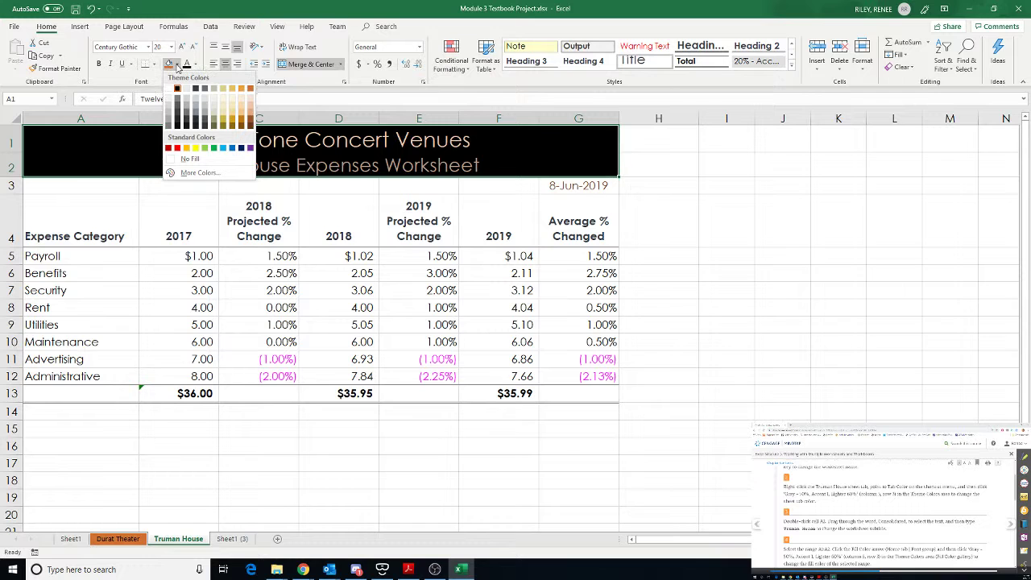
left_click(205, 114)
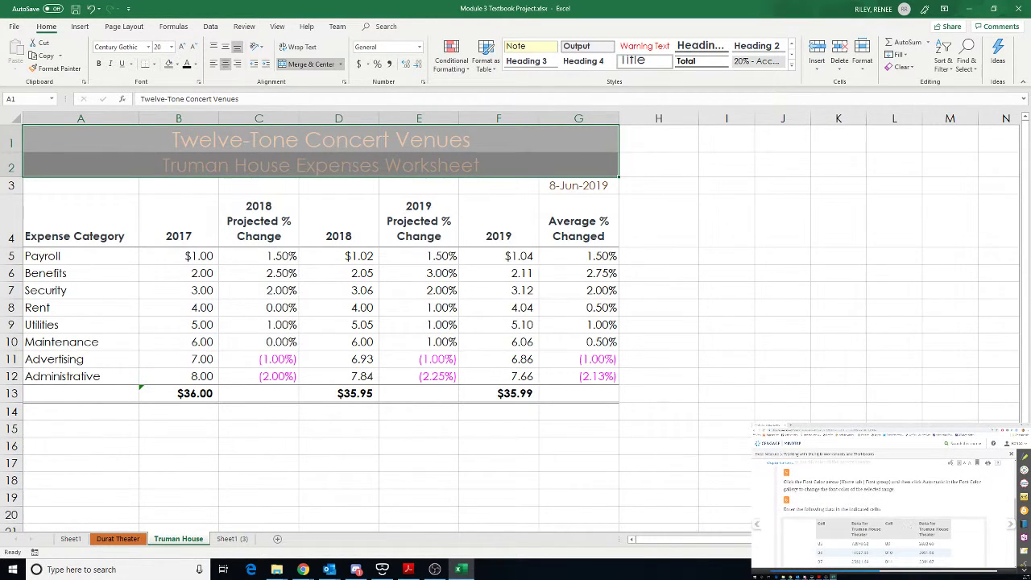
Set the font color of the Truman House title range A1:A2 to Automatic.
left_click(195, 64)
left_click(193, 78)
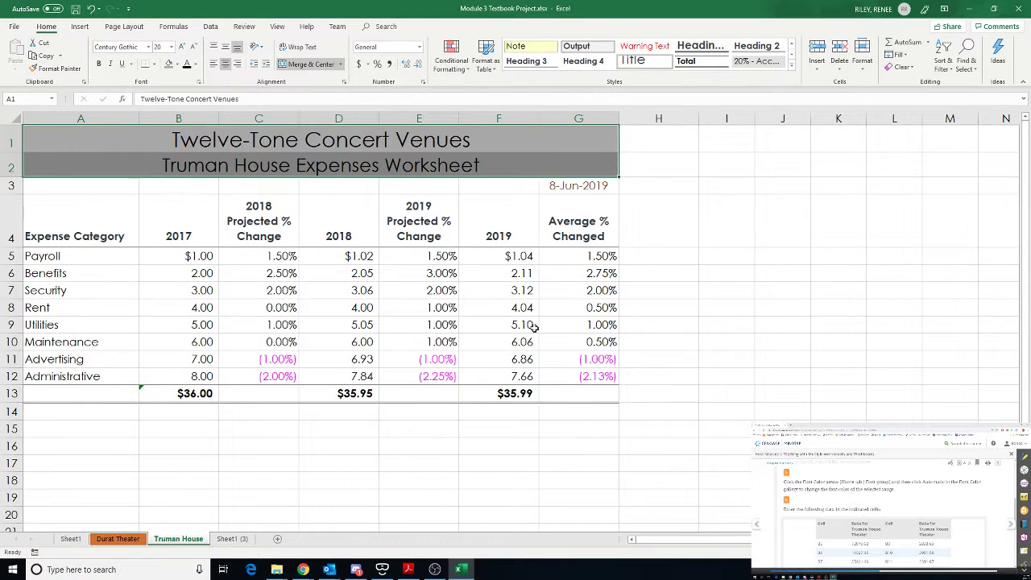
Enter Truman House's 2017 expenses of 72,870.62 for Payroll in B5 and 14,027.60 for Benefits in B6.
scroll(534, 326, "down", 1)
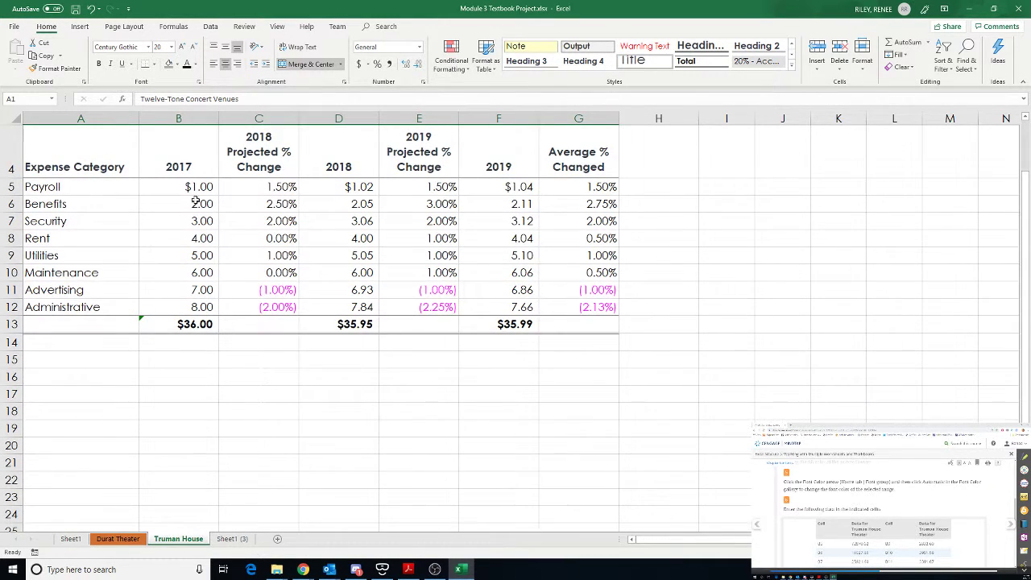
left_click(197, 187)
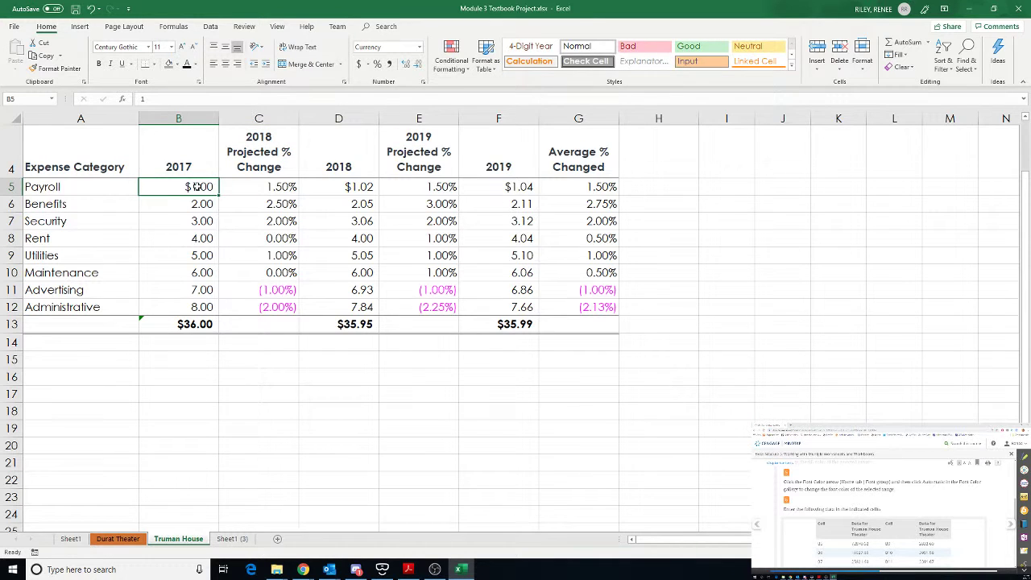
type("7")
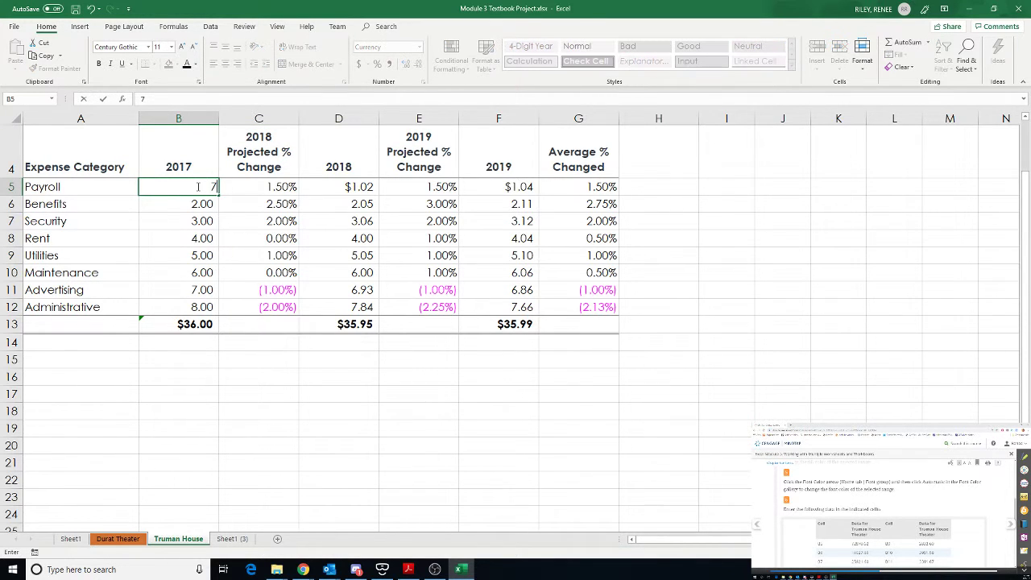
type("2,870.62")
key("Return")
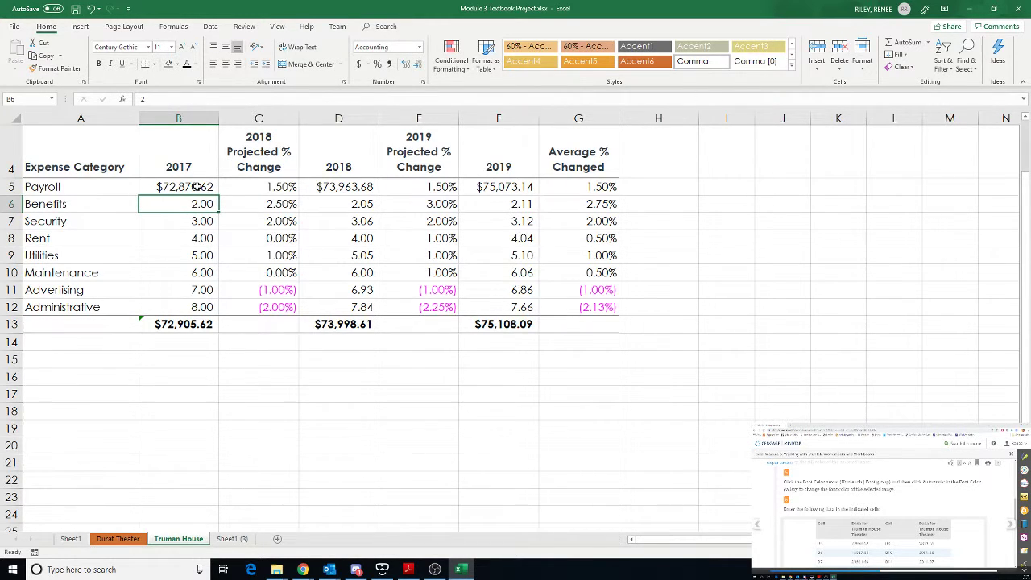
type("14,027")
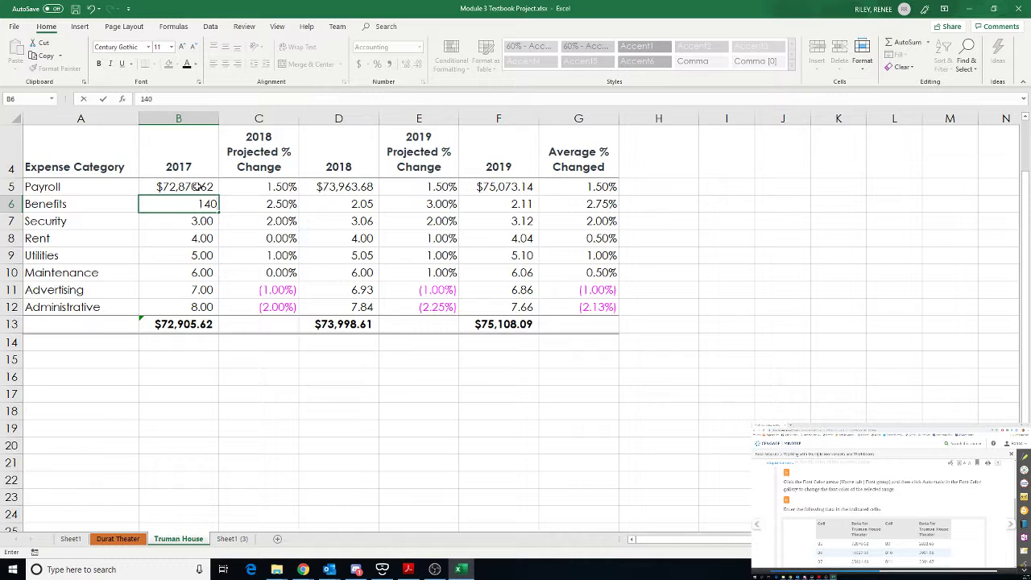
type(".6")
key("Return")
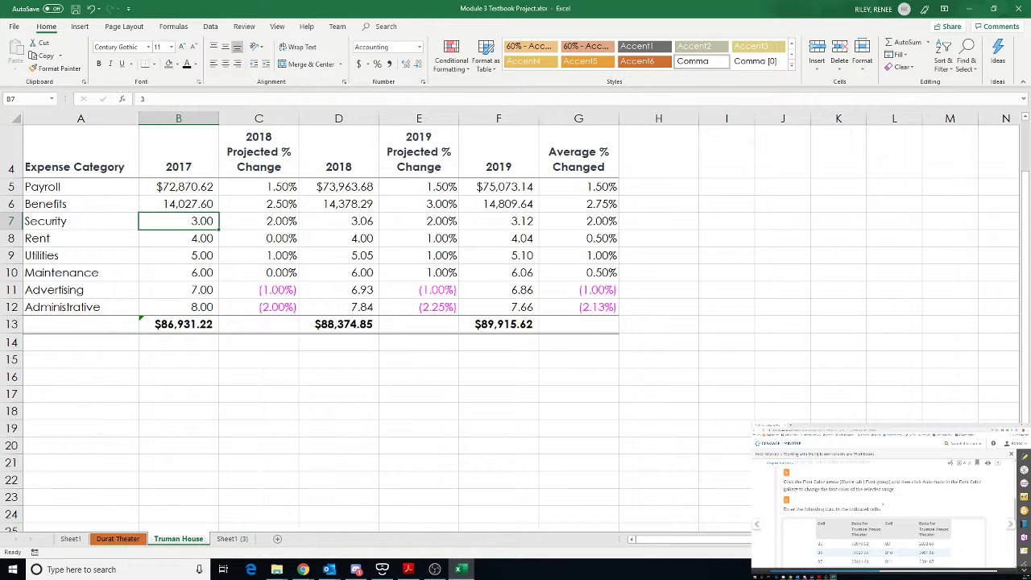
Enter Truman House's 2017 expenses of 25,921.60 for Security in B7 and 13248 for Rent in B8.
scroll(878, 498, "down", 1)
scroll(878, 498, "down", 2)
type("25")
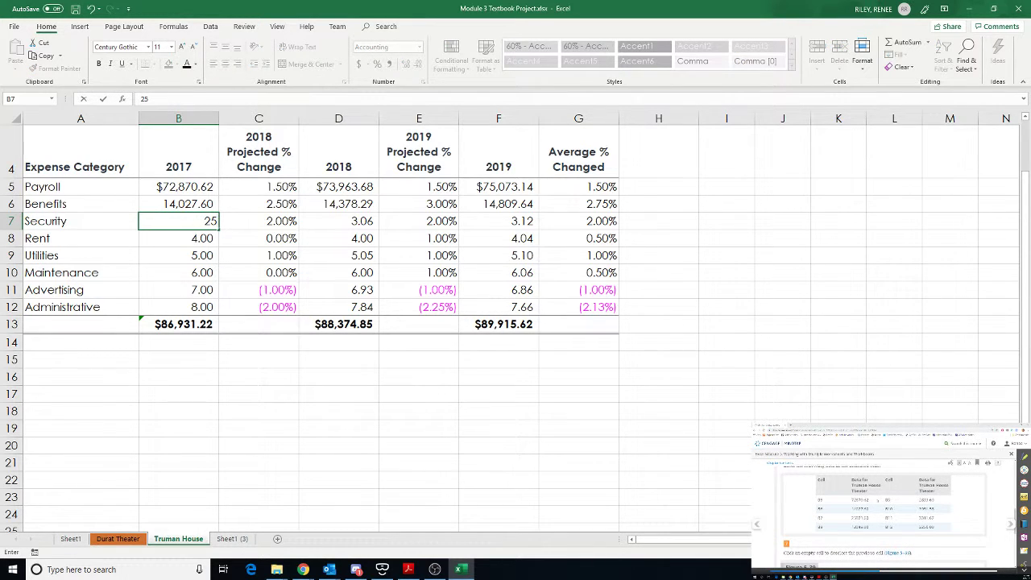
type(",921.60")
key("Return")
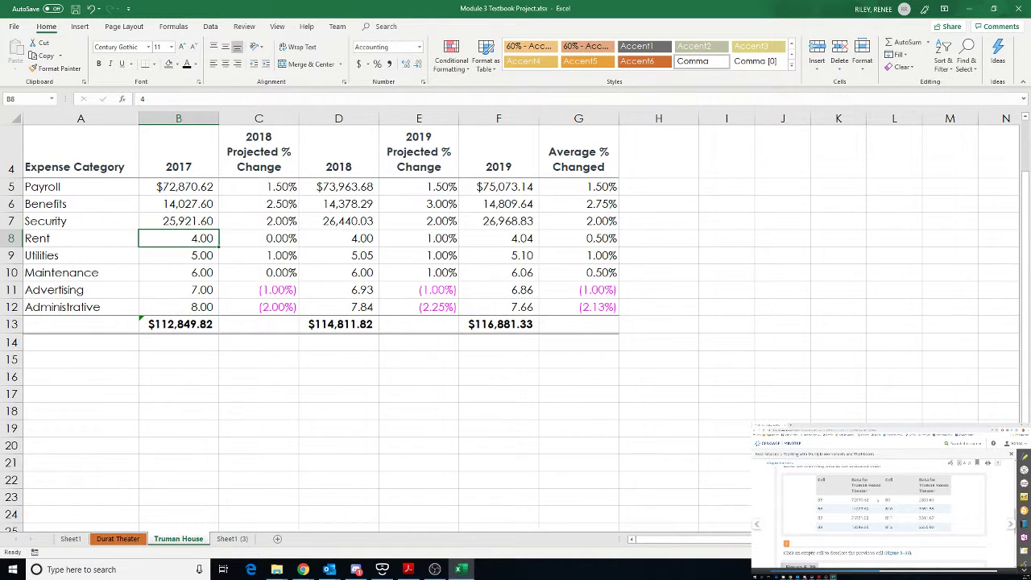
type("13248")
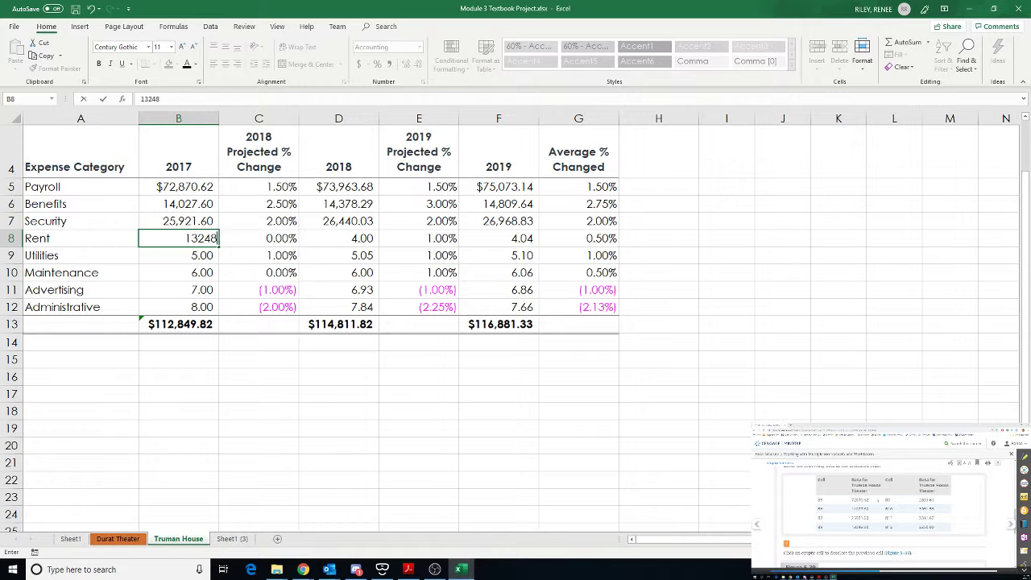
key("Return")
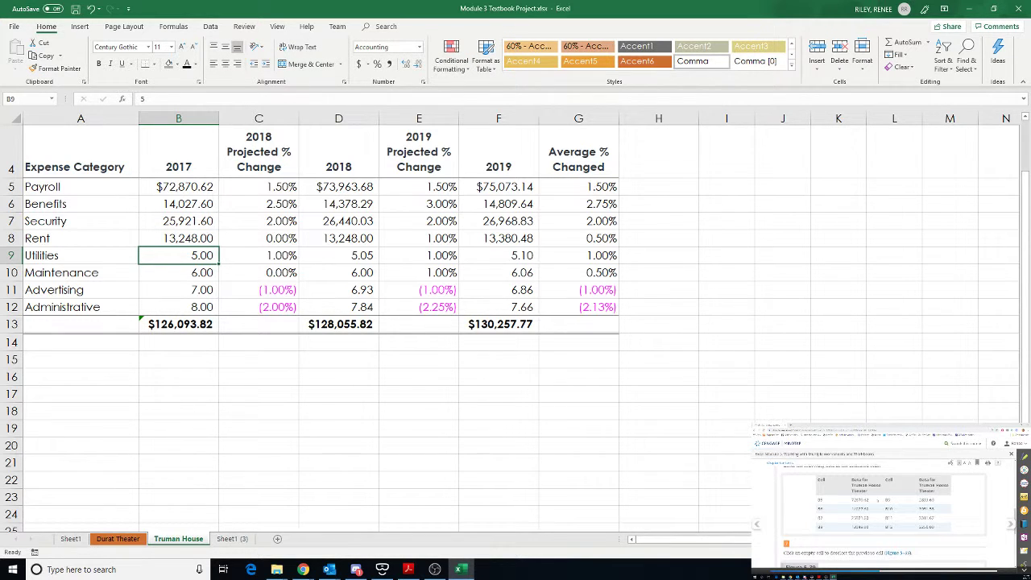
Enter Truman House's 2017 expenses of 2,833.60 for Utilities in B9 and 3,951.58 for Maintenance in B10.
type("2")
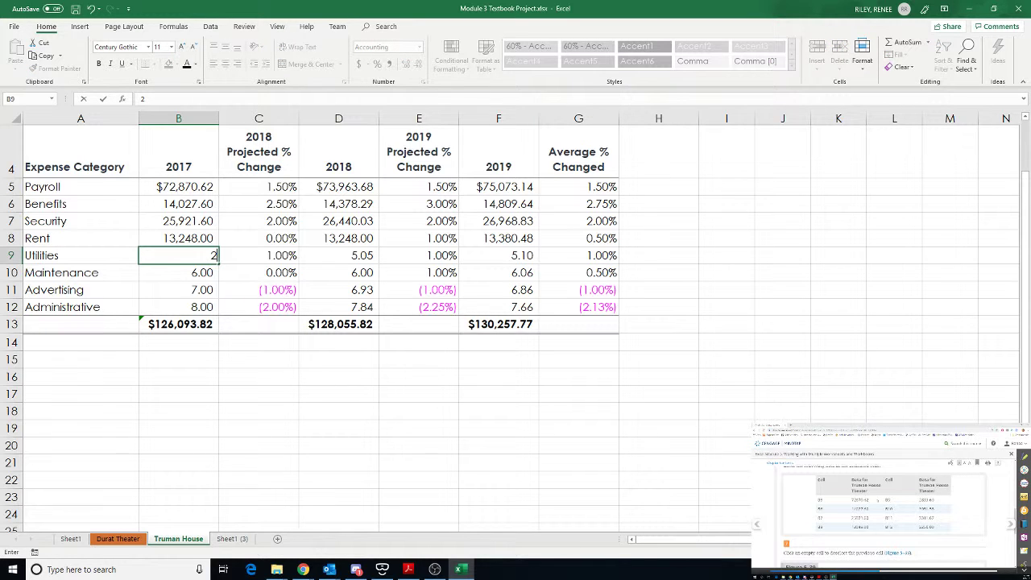
type(",833.60")
key("Return")
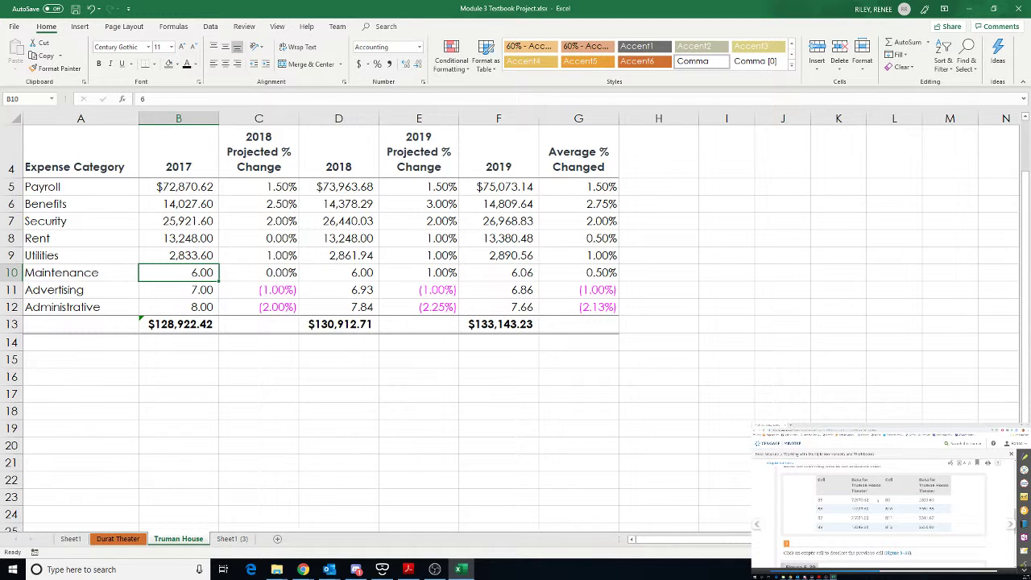
type("3,951.")
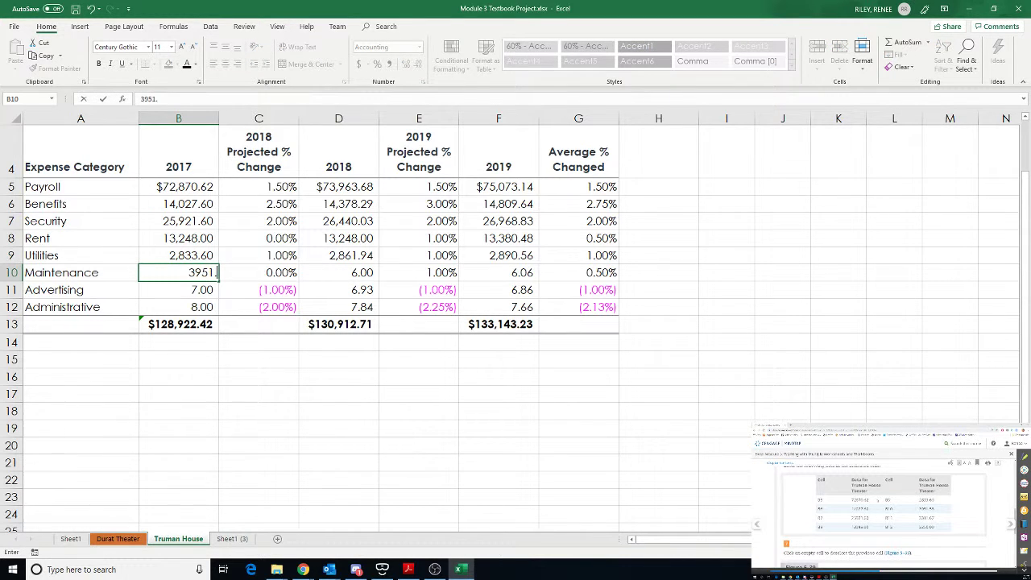
type("58")
key("Return")
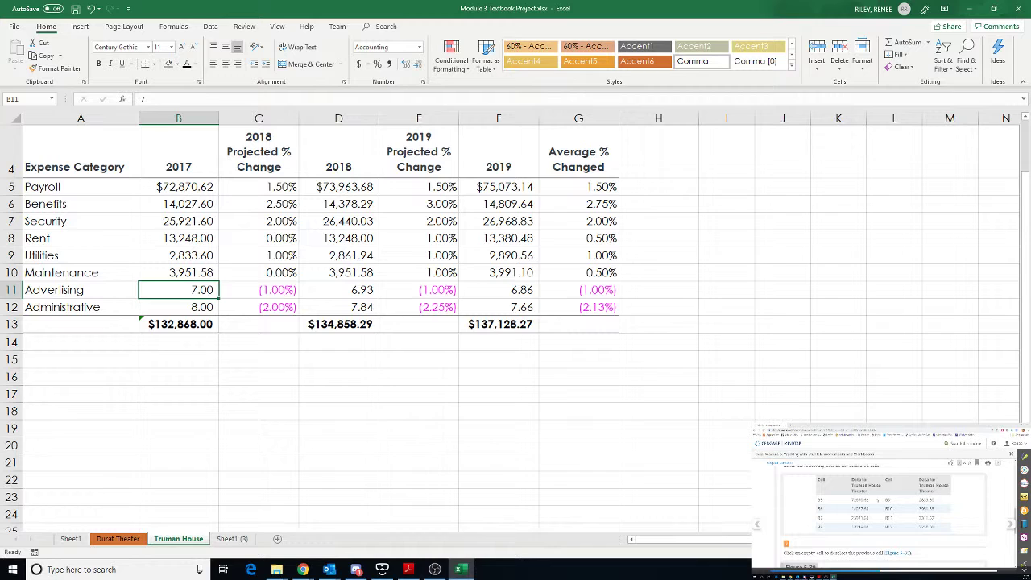
Enter 3,311.67 for 2017 Advertising in B11 and 2250 for Administrative in B12, finishing on an empty cell.
type("3,311.6")
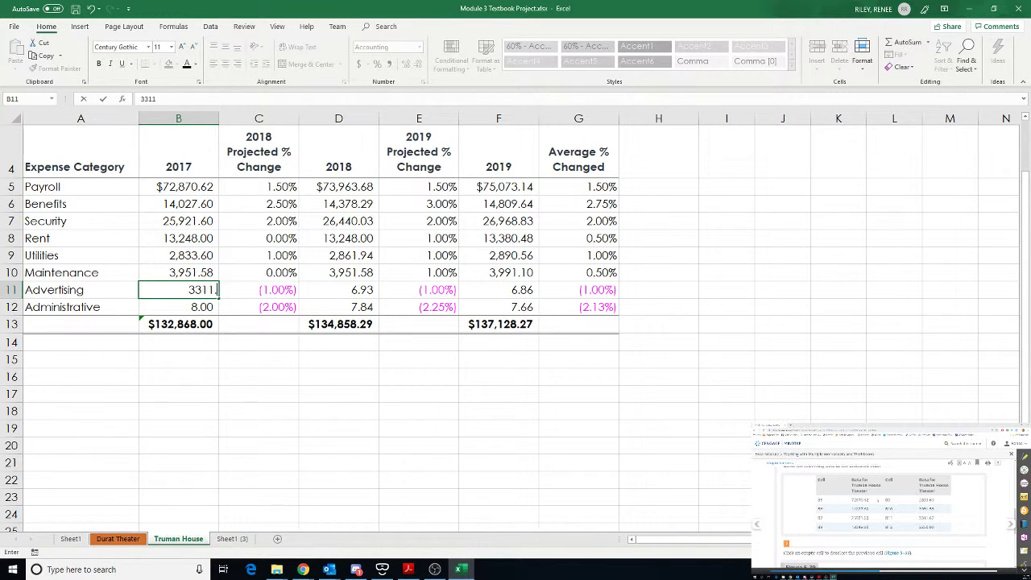
type("7")
key("Return")
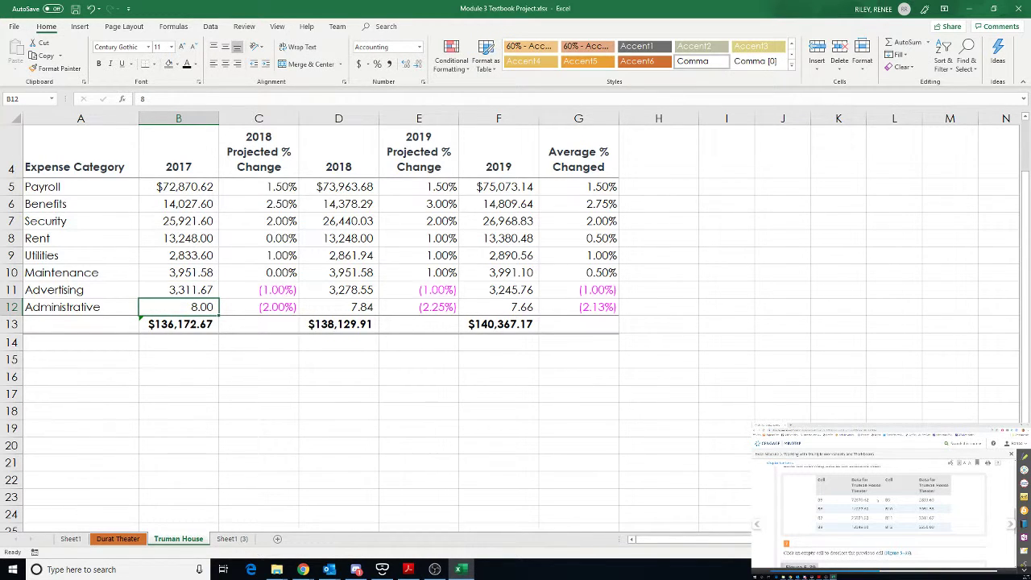
type("2250")
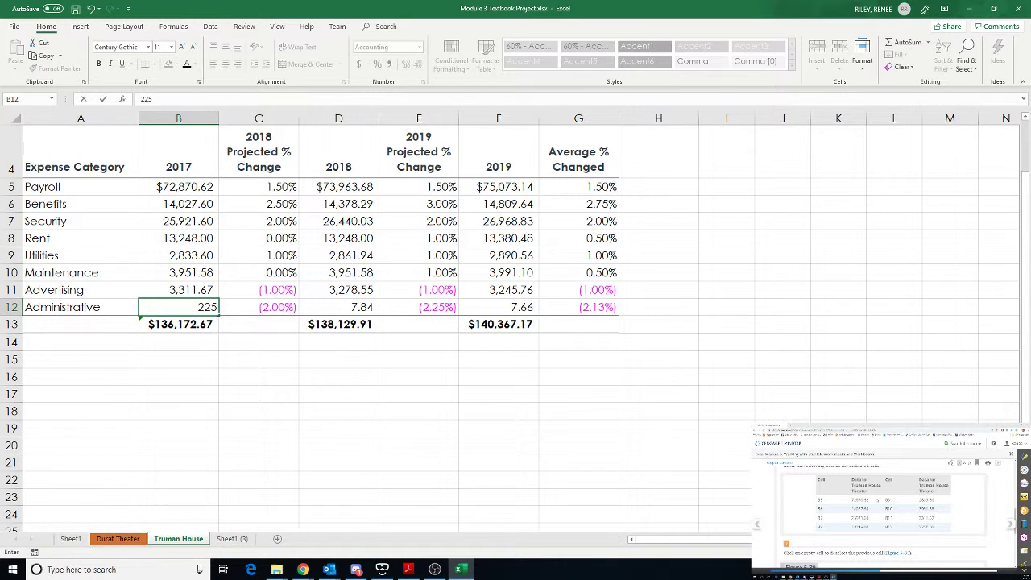
key("Return")
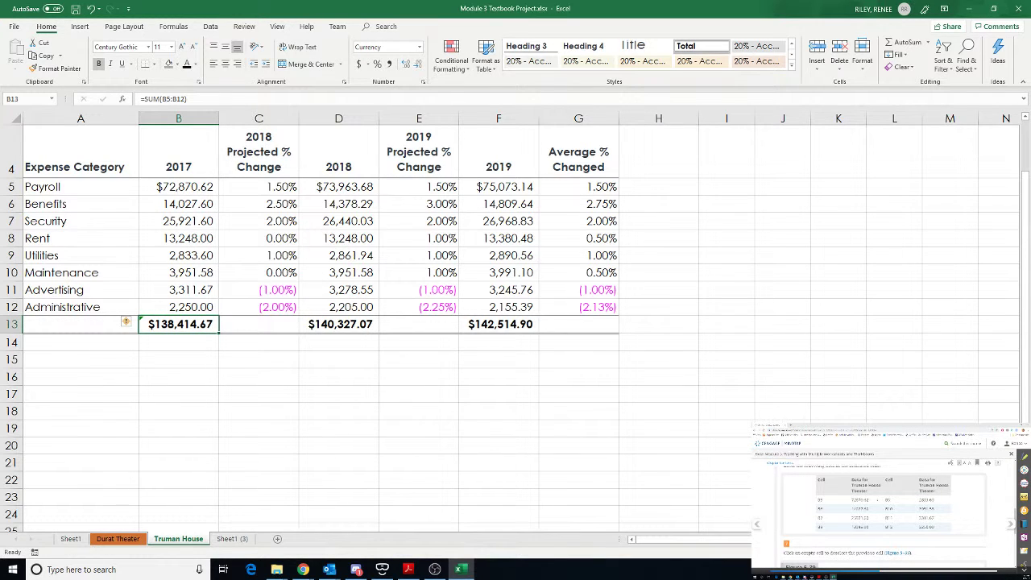
scroll(902, 519, "down", 6)
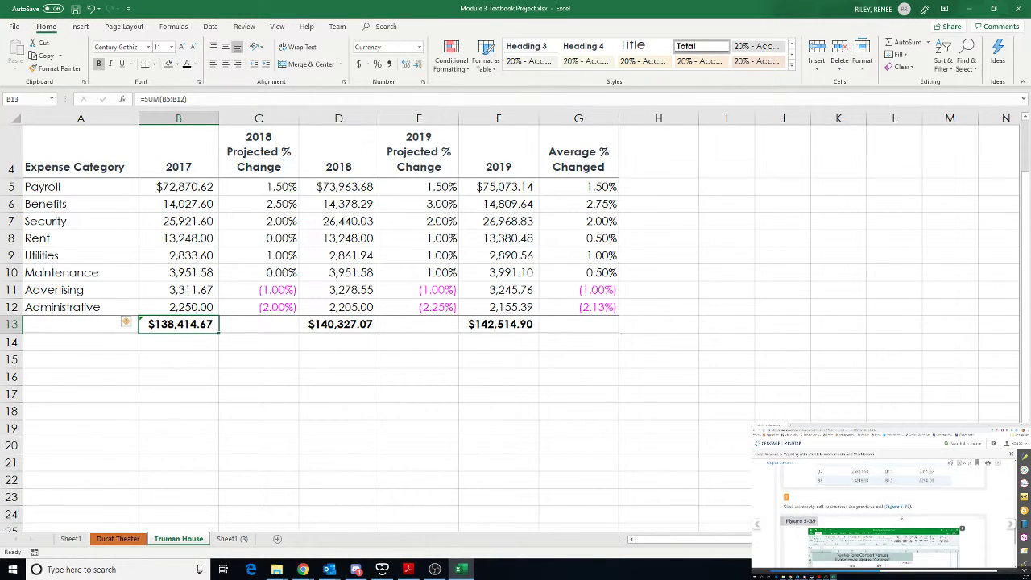
left_click(727, 273)
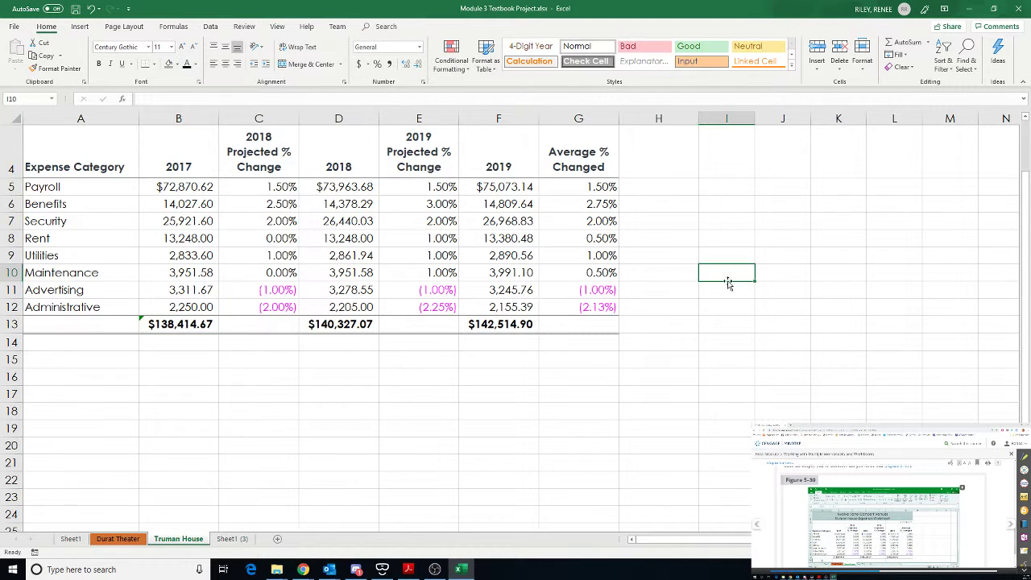
scroll(731, 369, "up", 2)
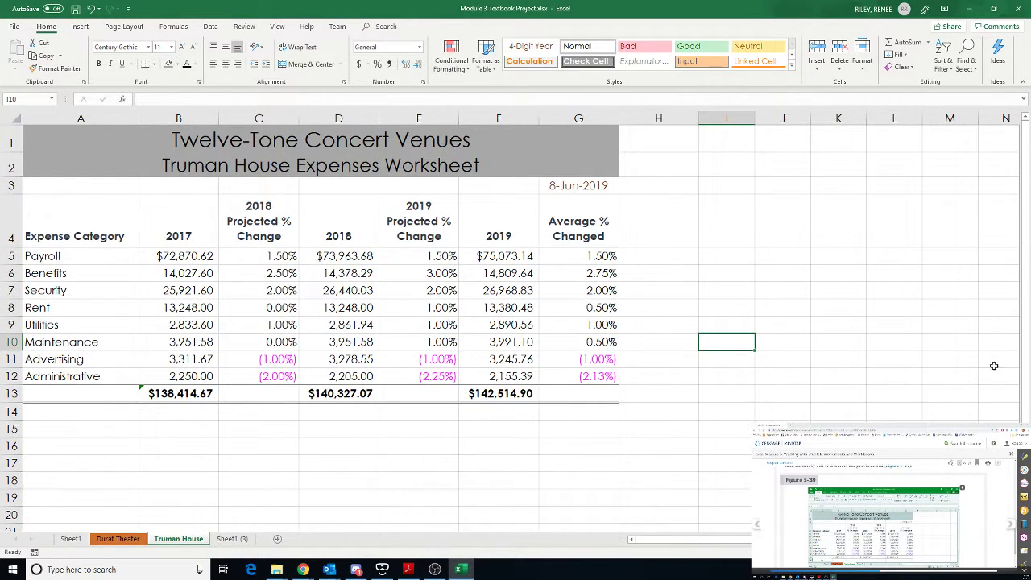
Switch to the browser textbook, advance to the section To Modify the Stage Xanadu Worksheet and review its instructions.
scroll(886, 499, "down", 3)
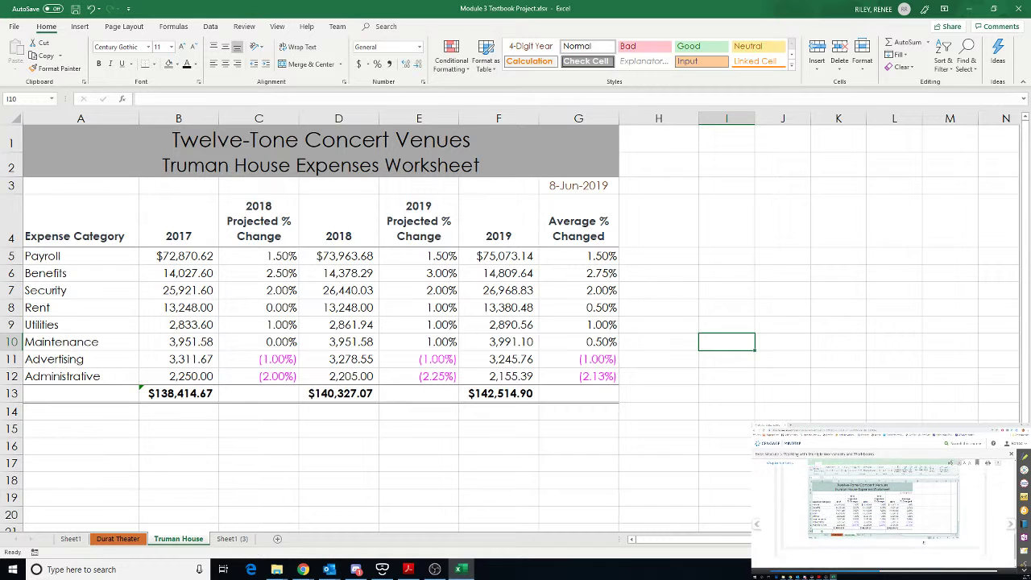
left_click(1011, 524)
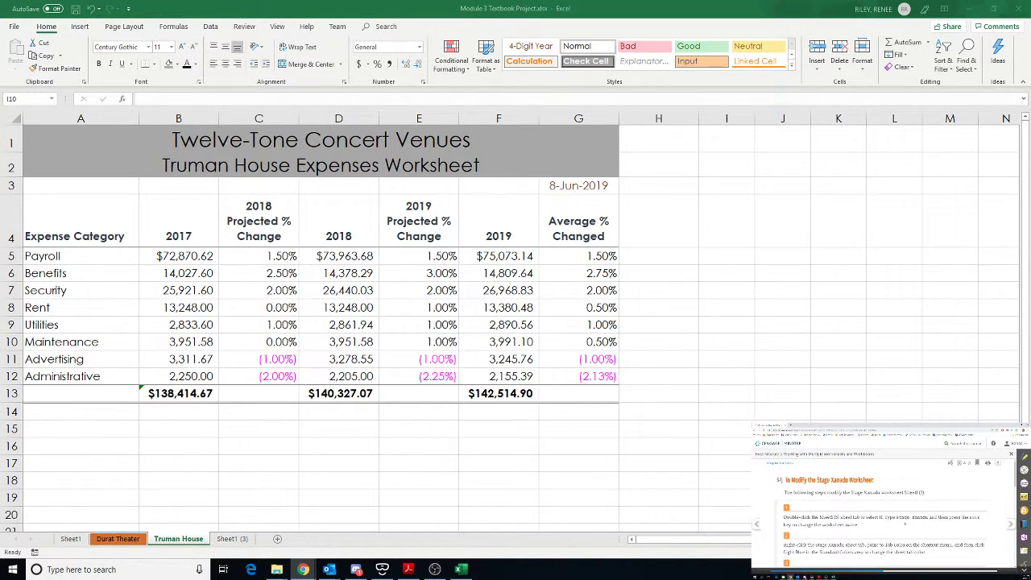
scroll(905, 523, "down", 5)
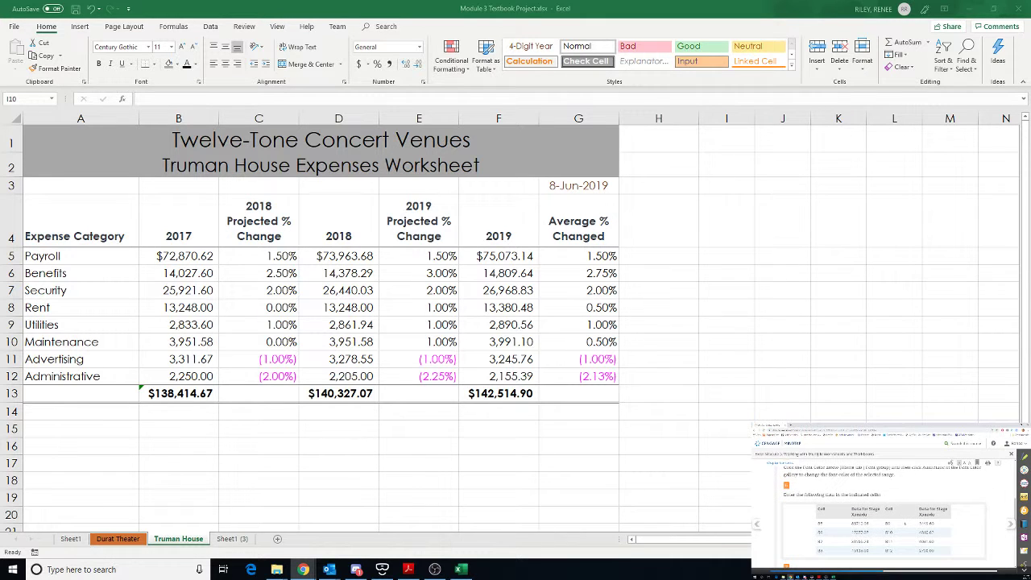
scroll(905, 523, "down", 5)
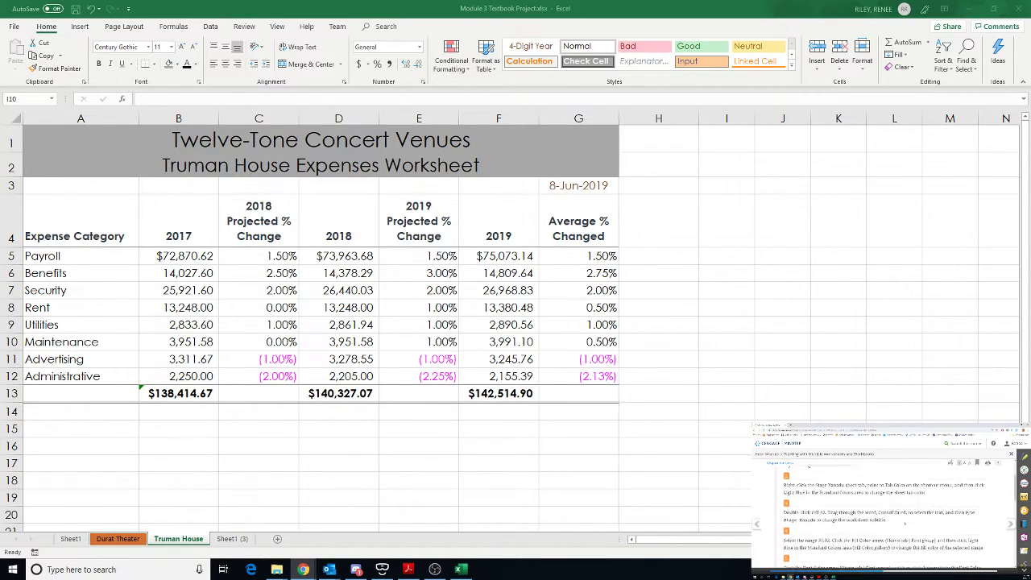
scroll(904, 523, "up", 3)
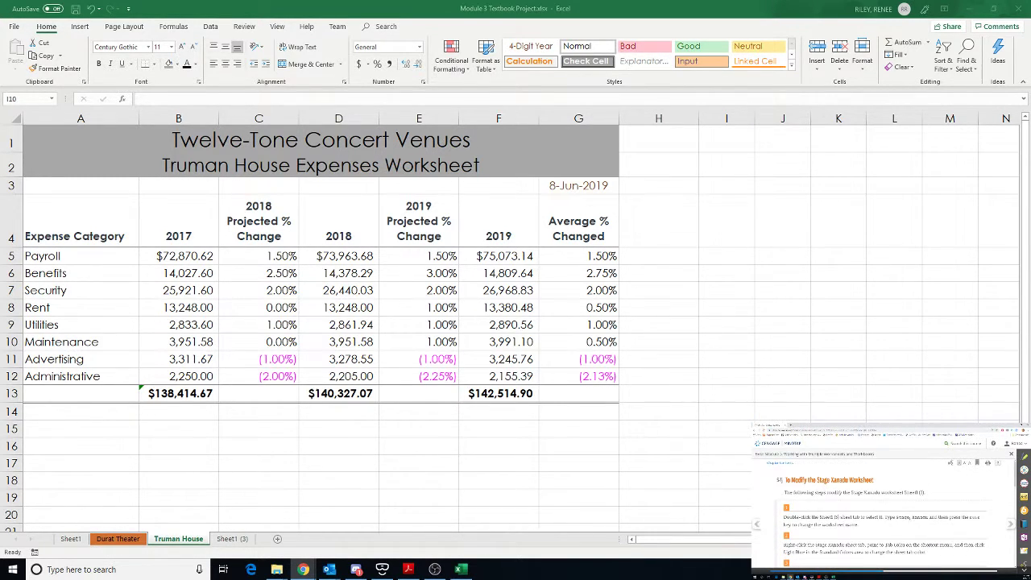
Return to the workbook in Excel and rename the sheet Sheet1 (3) as Stage Xanadu.
left_click(224, 540)
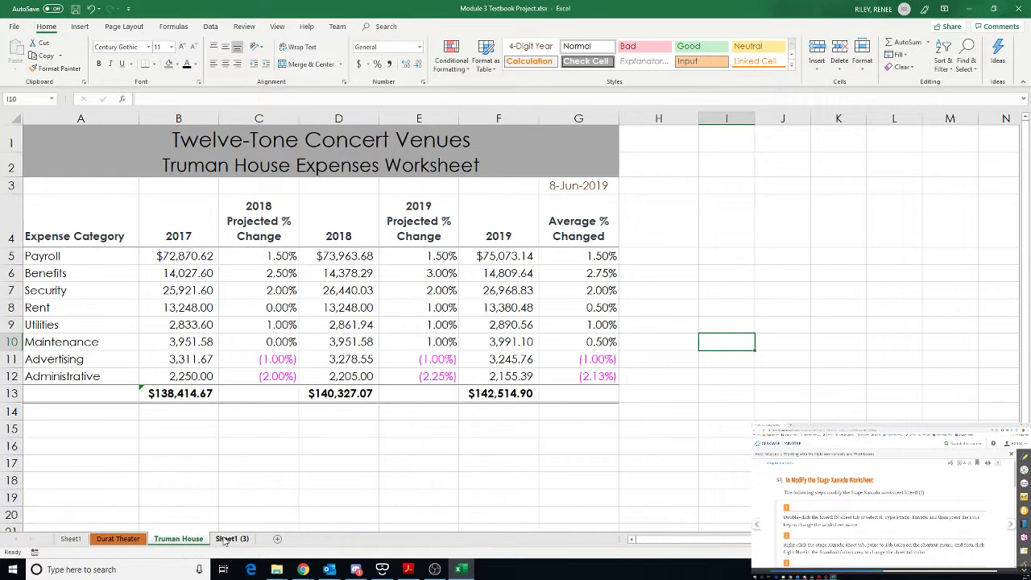
left_click(225, 539)
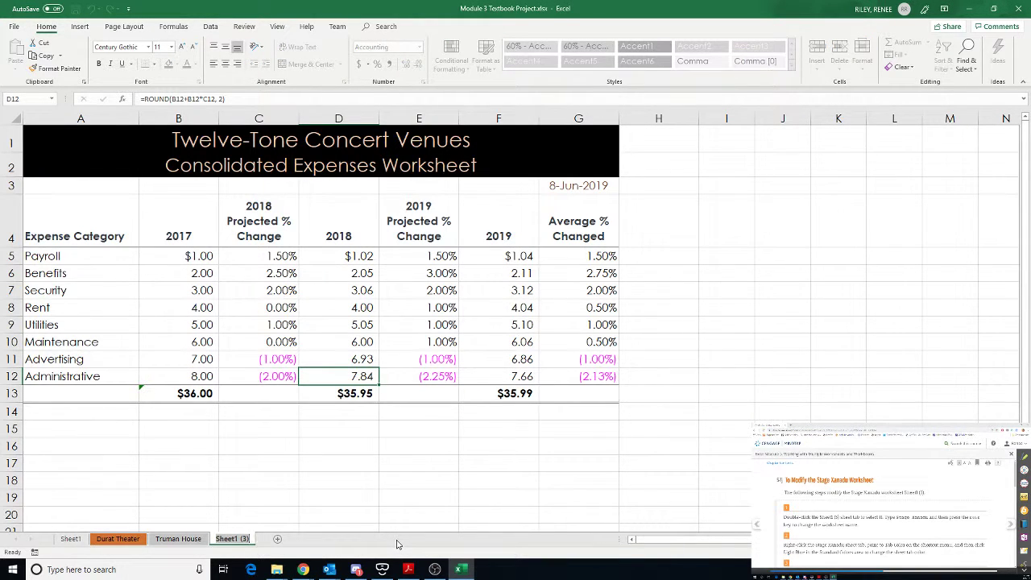
key("alt+h")
type("orXa")
type("nadu")
type("Stage")
key("Return")
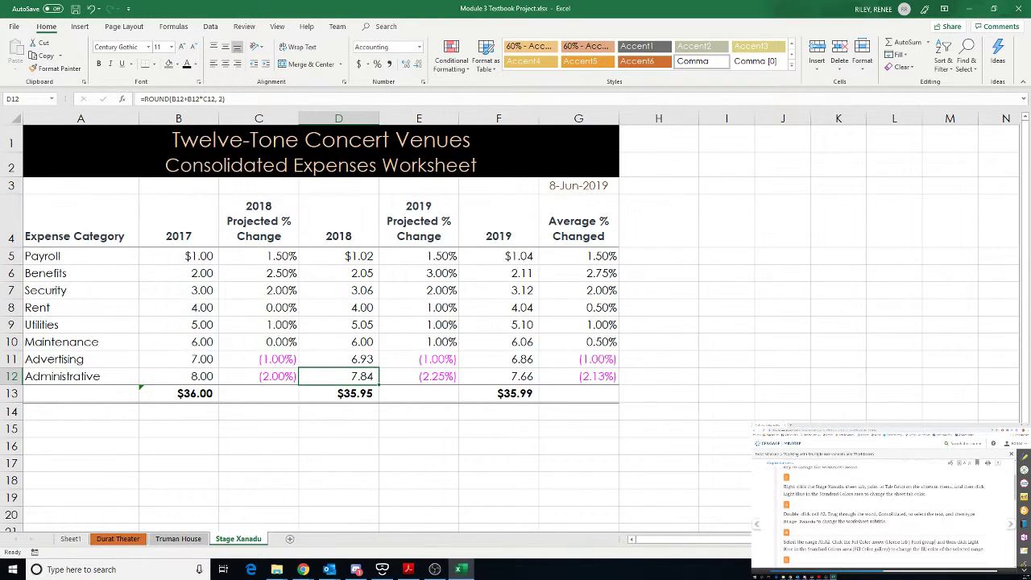
Set the Stage Xanadu sheet's tab color to the standard color Light Blue.
right_click(242, 542)
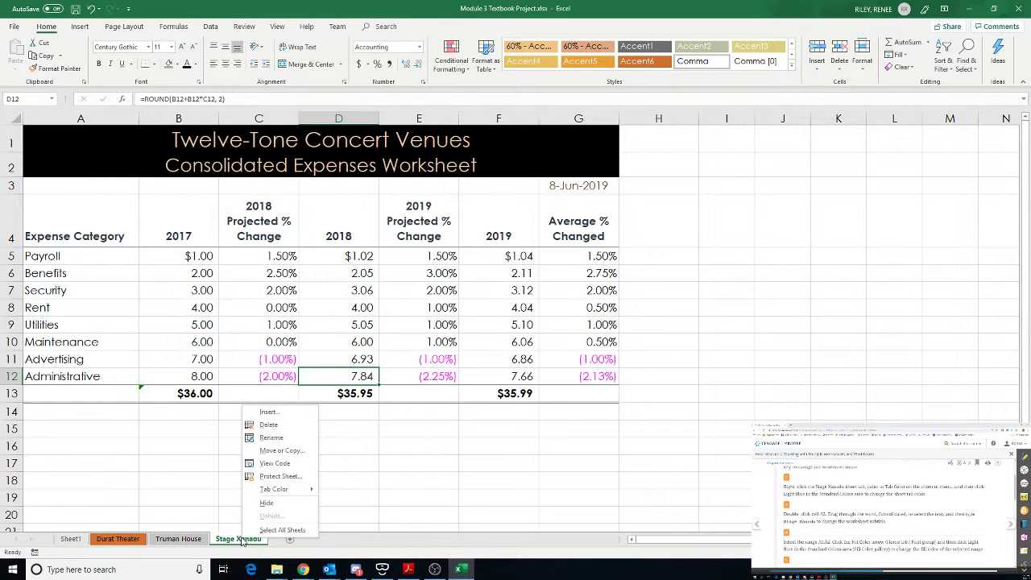
mouse_move(278, 490)
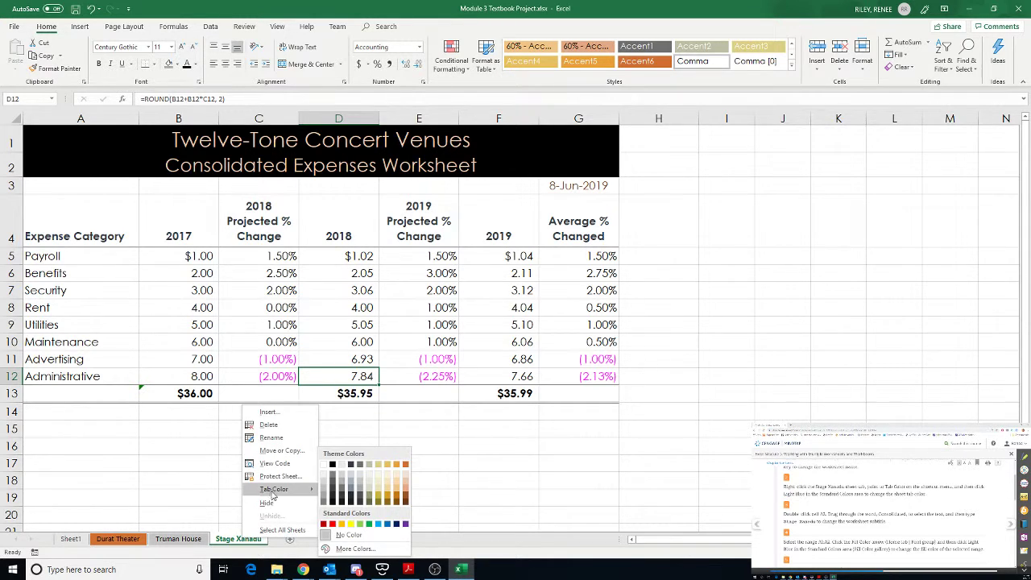
left_click(382, 524)
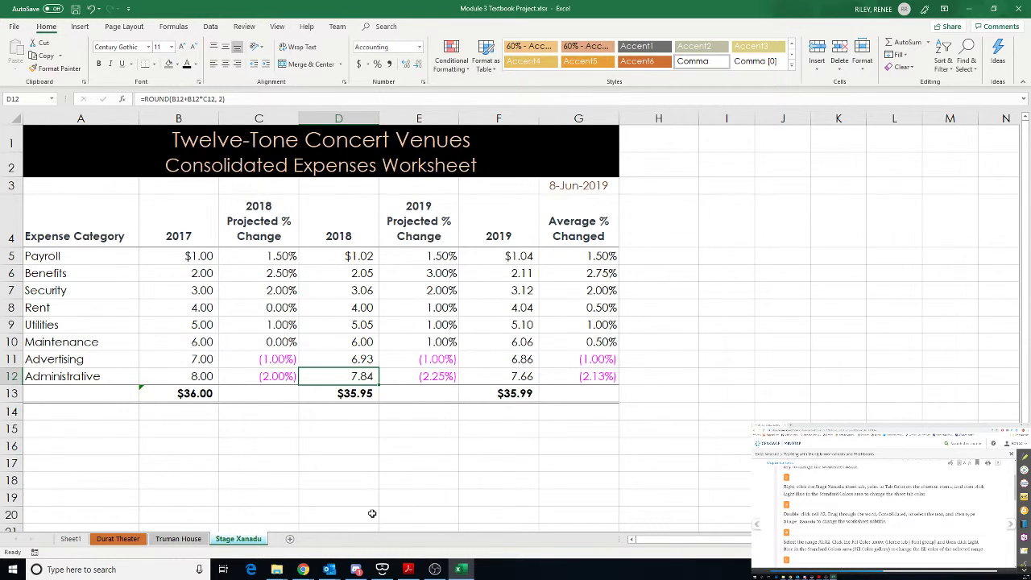
Replace the word Consolidated with Stage Xanadu in the A2 subtitle so it reads Stage Xanadu Expenses Worksheet.
double_click(97, 173)
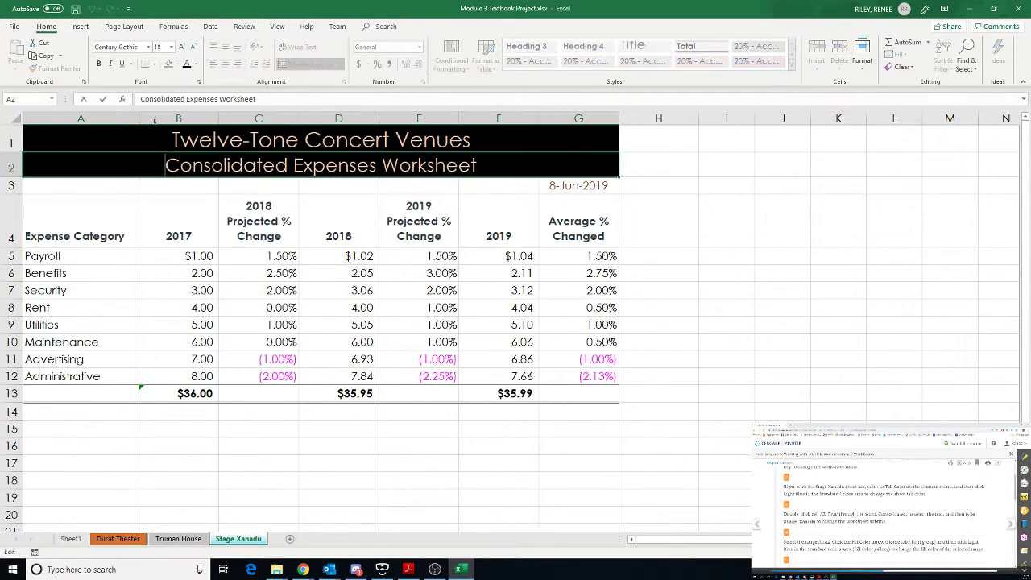
left_click_drag(187, 98, 136, 99)
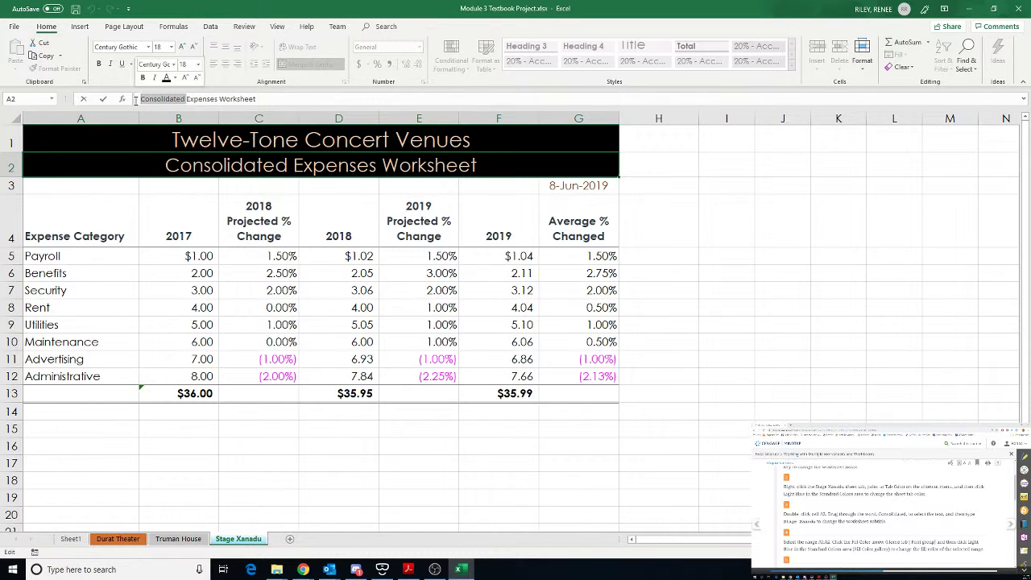
type("Stage")
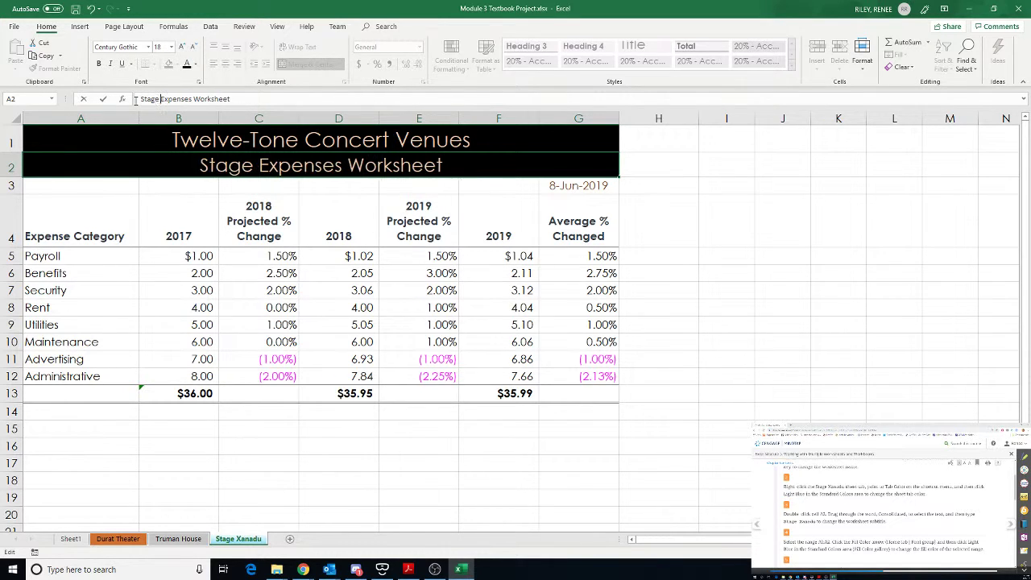
type("XA")
key("BackSpace")
type("a")
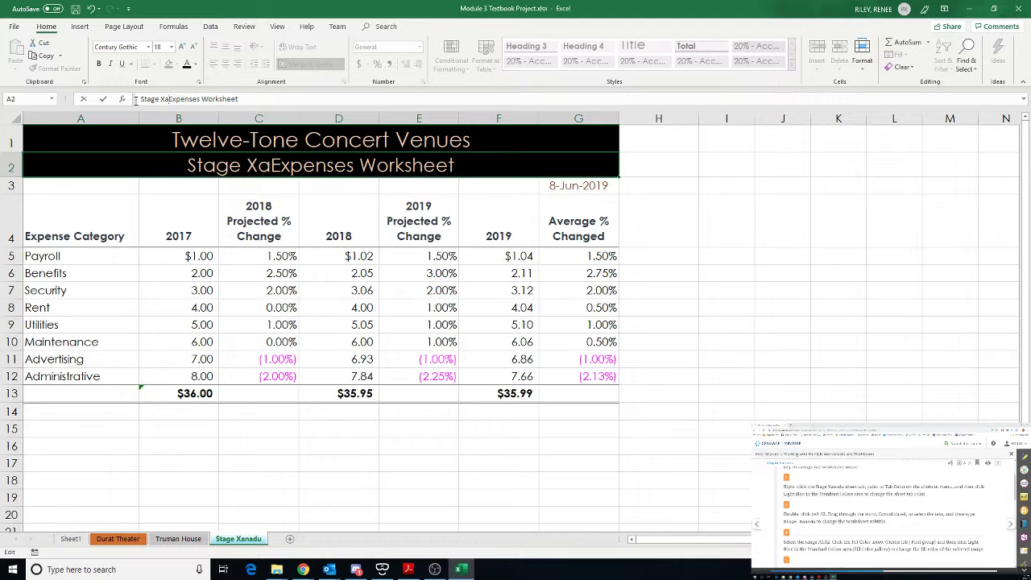
key("BackSpace")
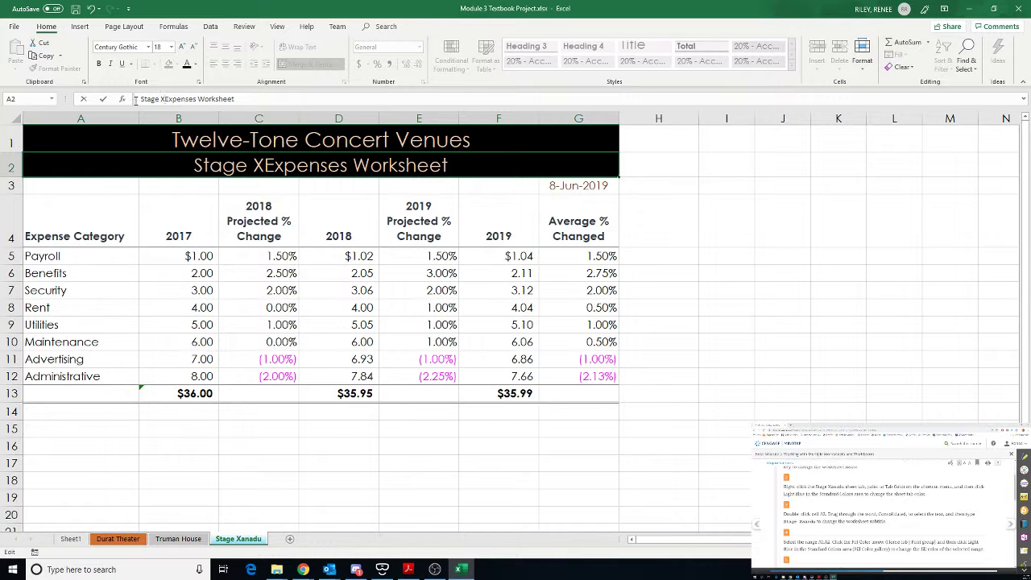
type("anadu")
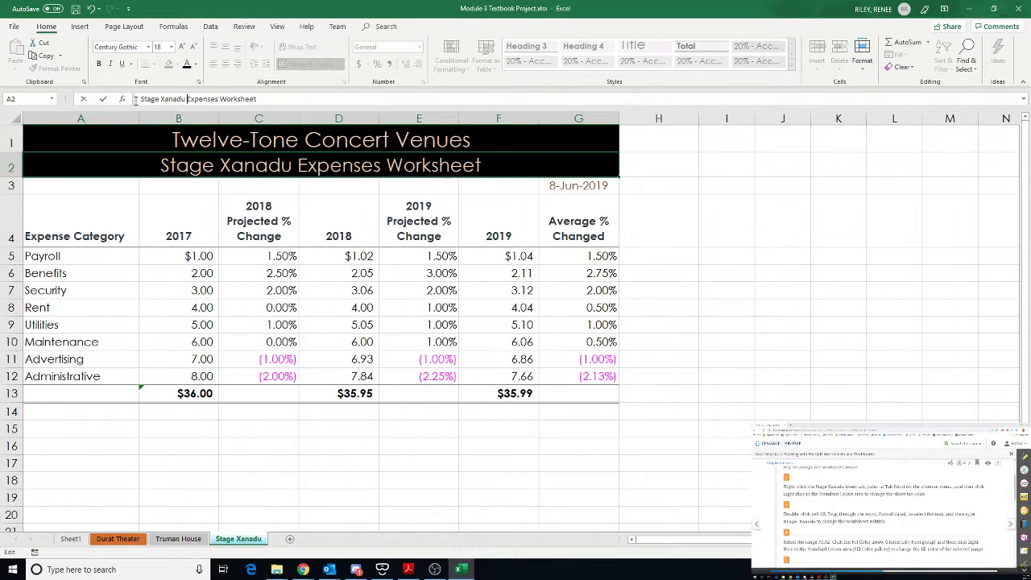
key("Return")
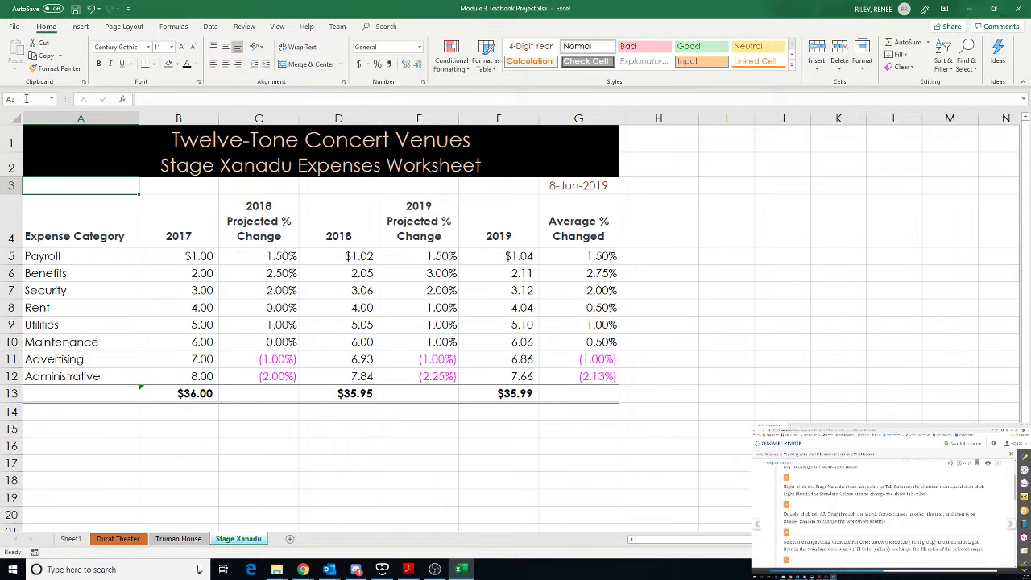
Give the title range A1:A2 a standard Light Blue fill and a black font color.
left_click_drag(62, 135, 64, 157)
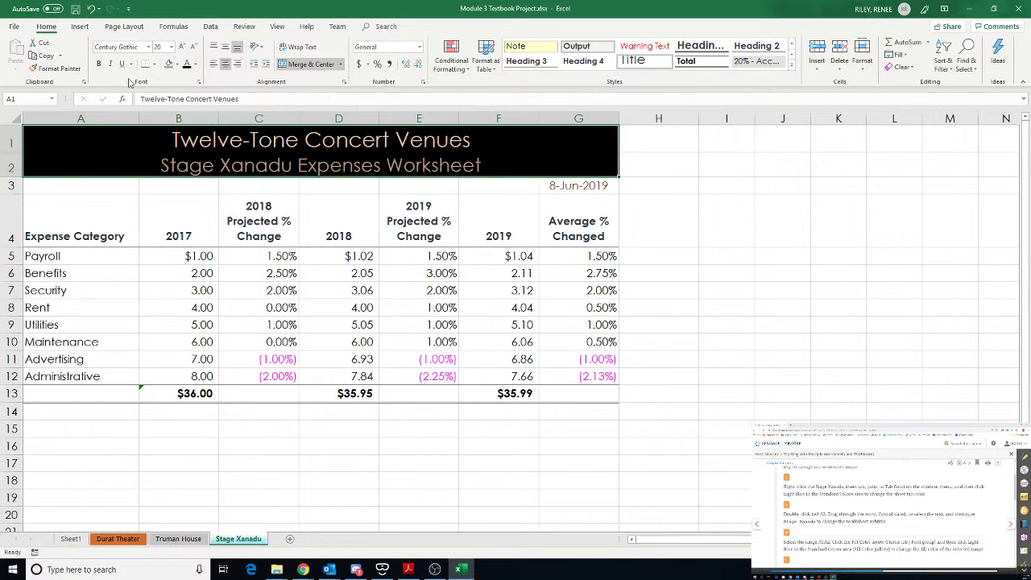
left_click(177, 65)
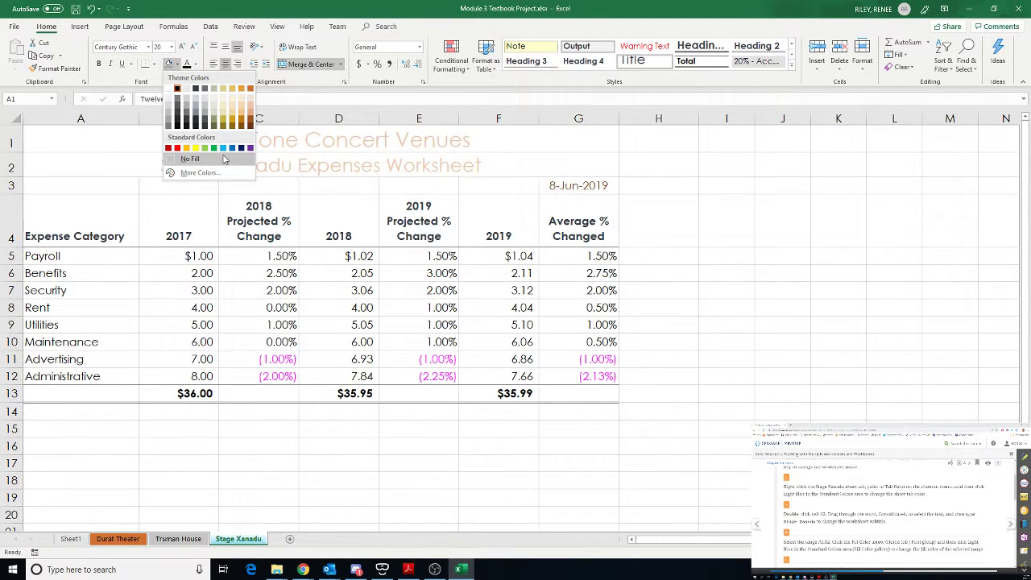
left_click(223, 150)
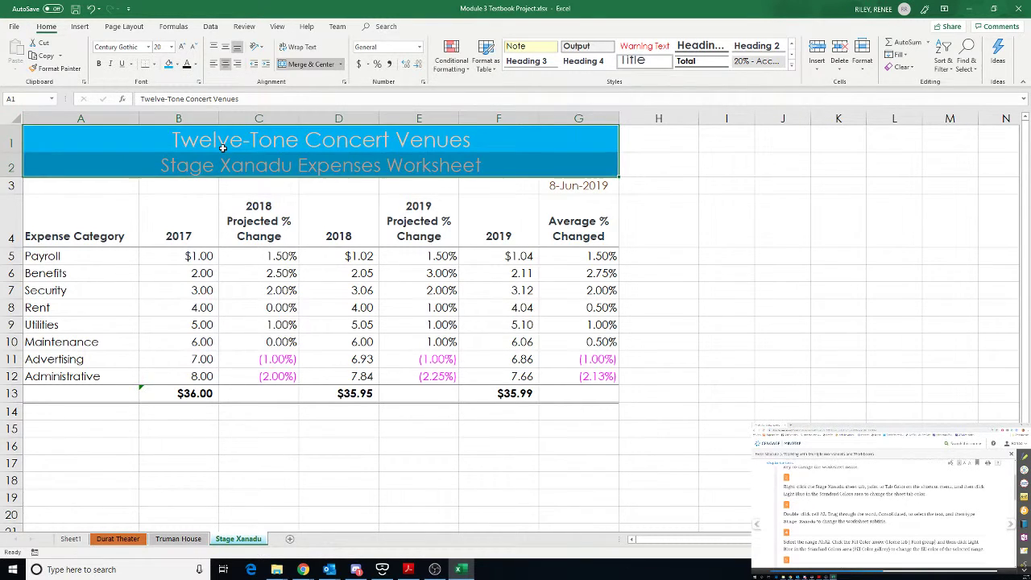
left_click(195, 64)
left_click(201, 78)
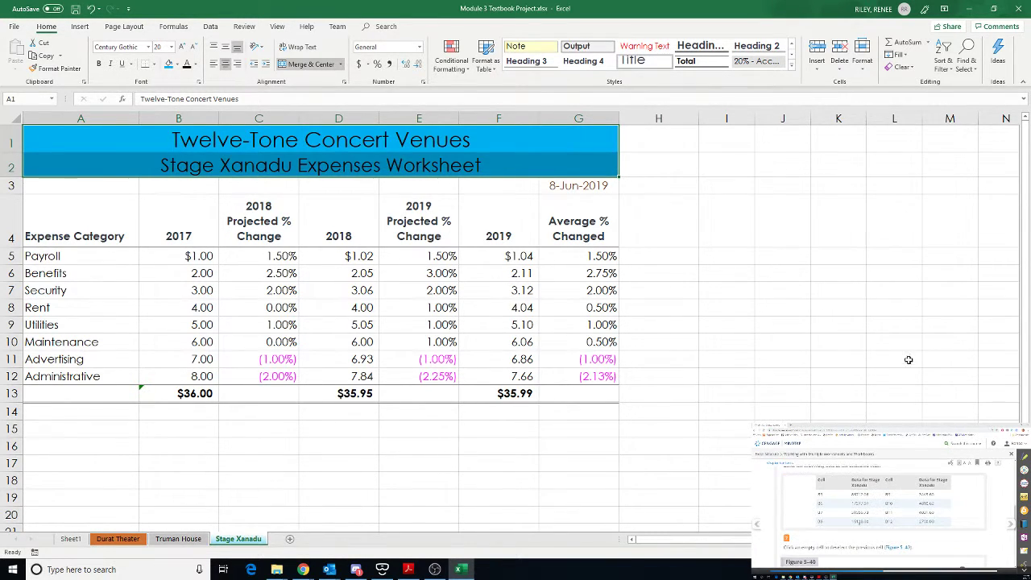
Enter the 2017 amounts 88,712.06 for Payroll in B5 and 17,077.07 for Benefits in B6.
left_click(199, 257)
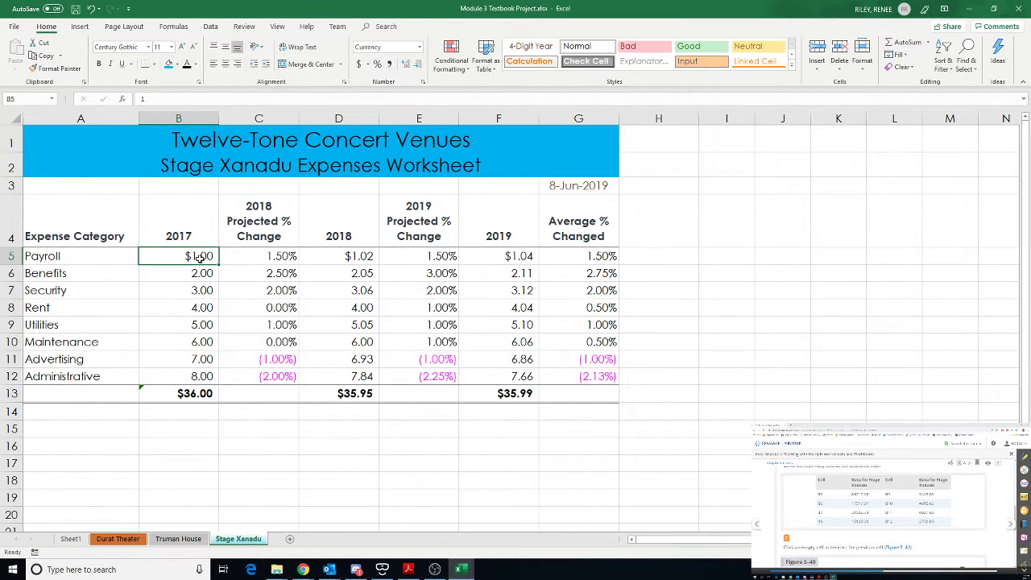
type("88,")
type("712")
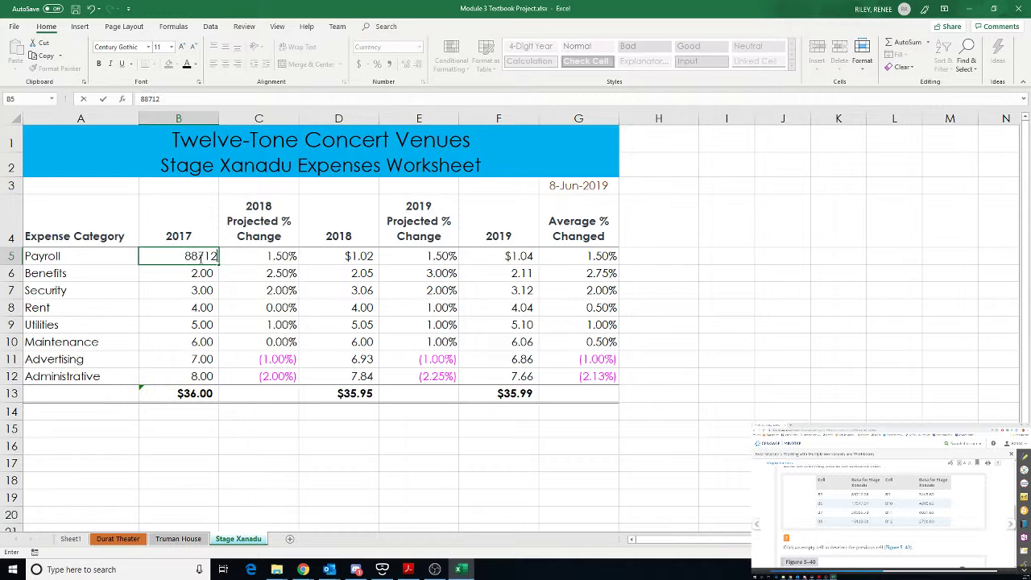
type(".06")
key("Return")
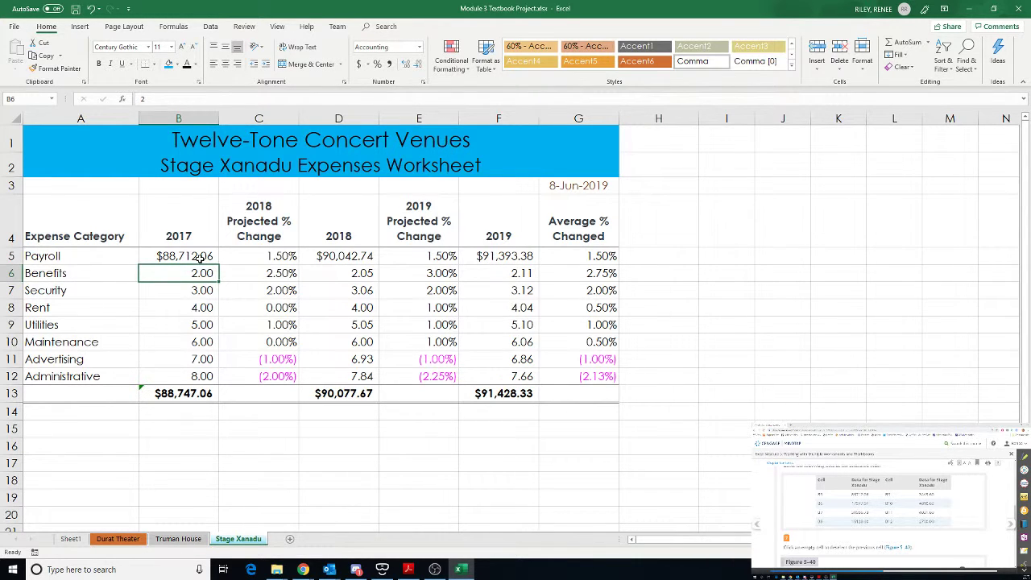
type("17")
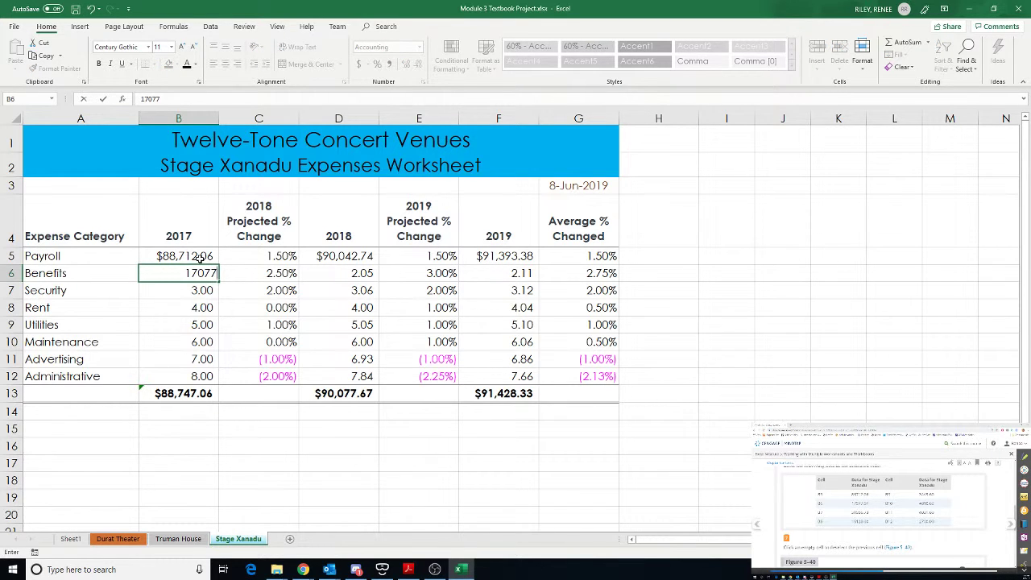
type(",077.07")
key("Return")
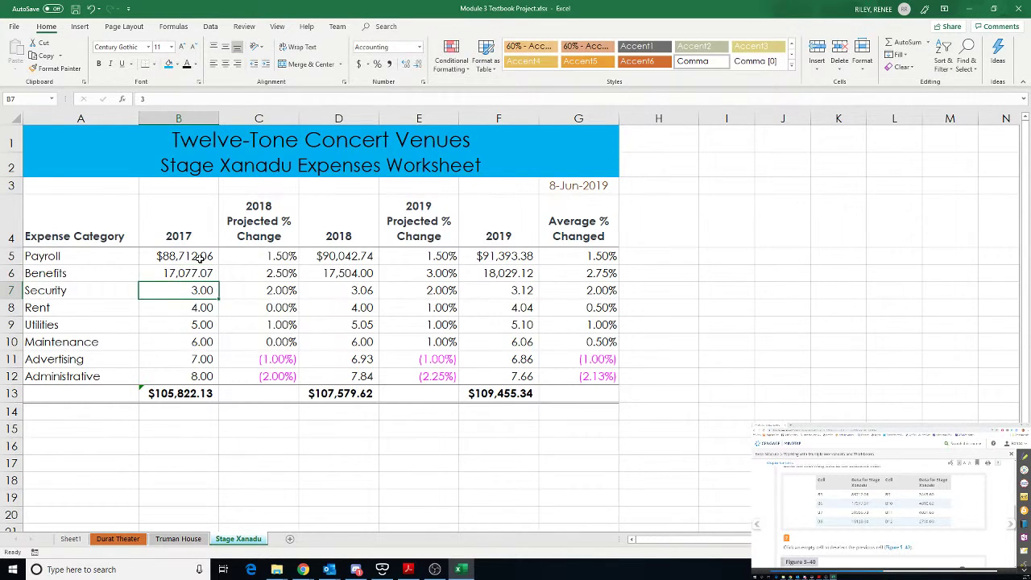
Enter the 2017 amounts 31556.73 for Security in B7 and 16128 for Rent in B8.
type("3")
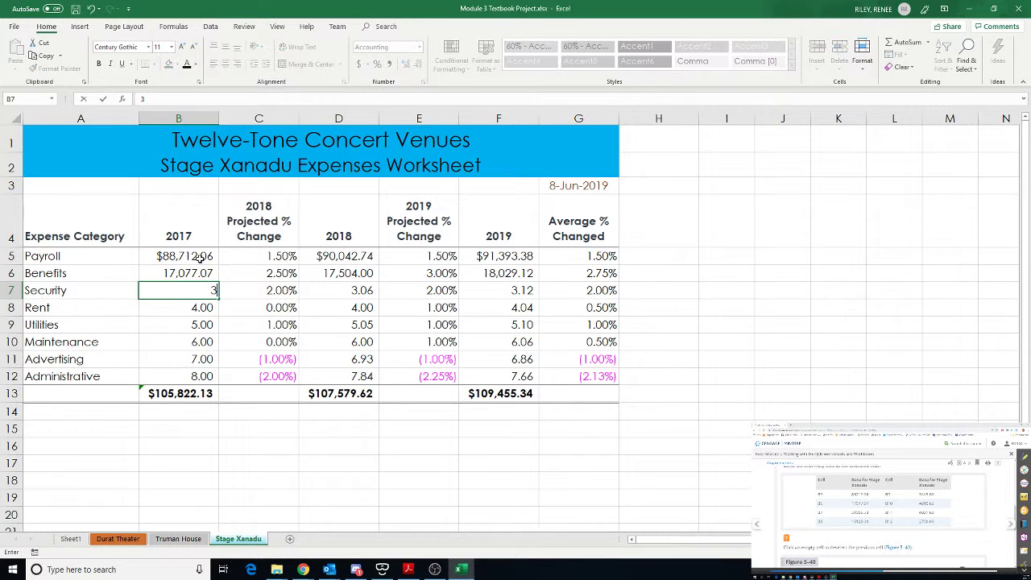
type("1556.73")
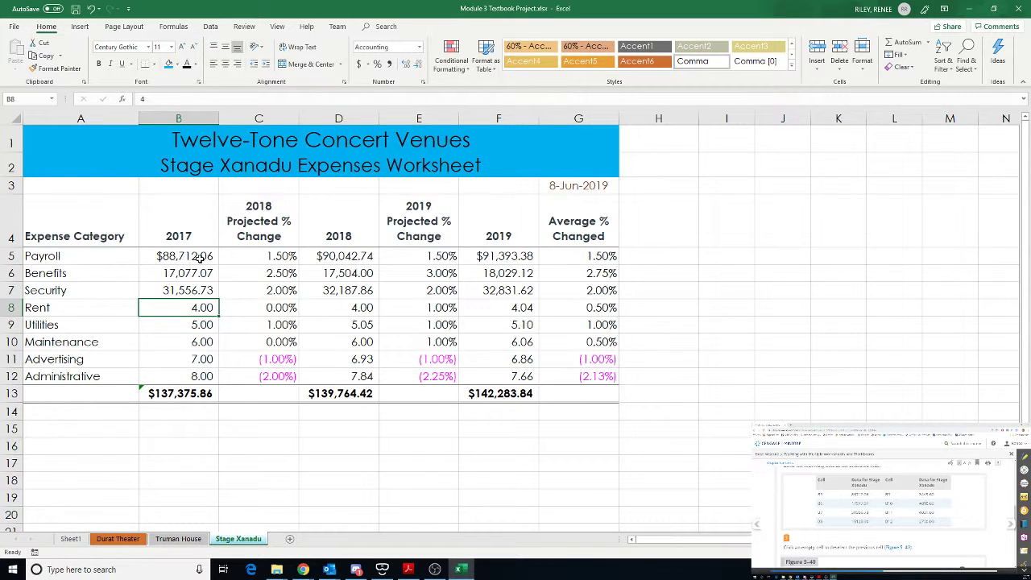
type("16128")
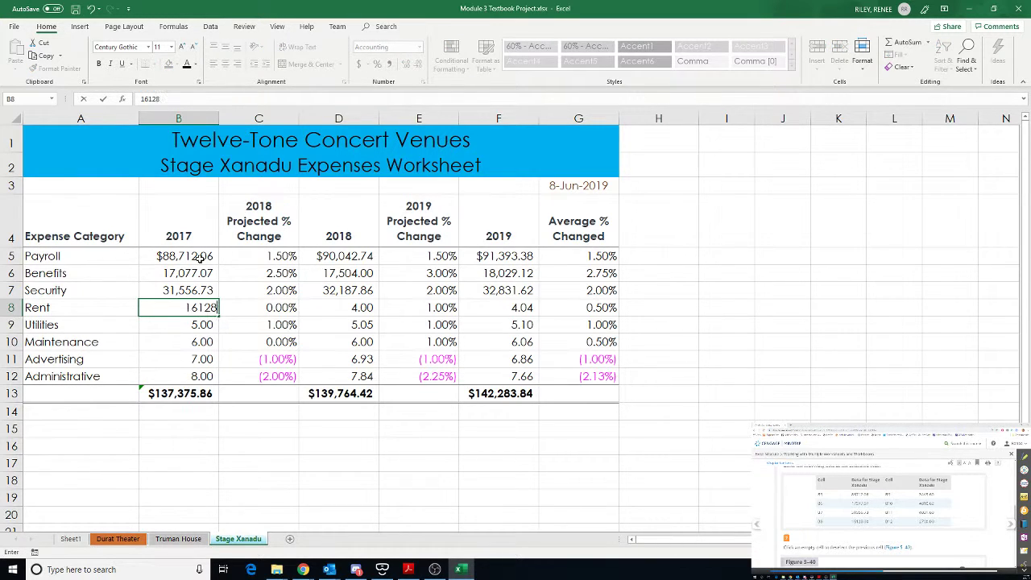
key("Return")
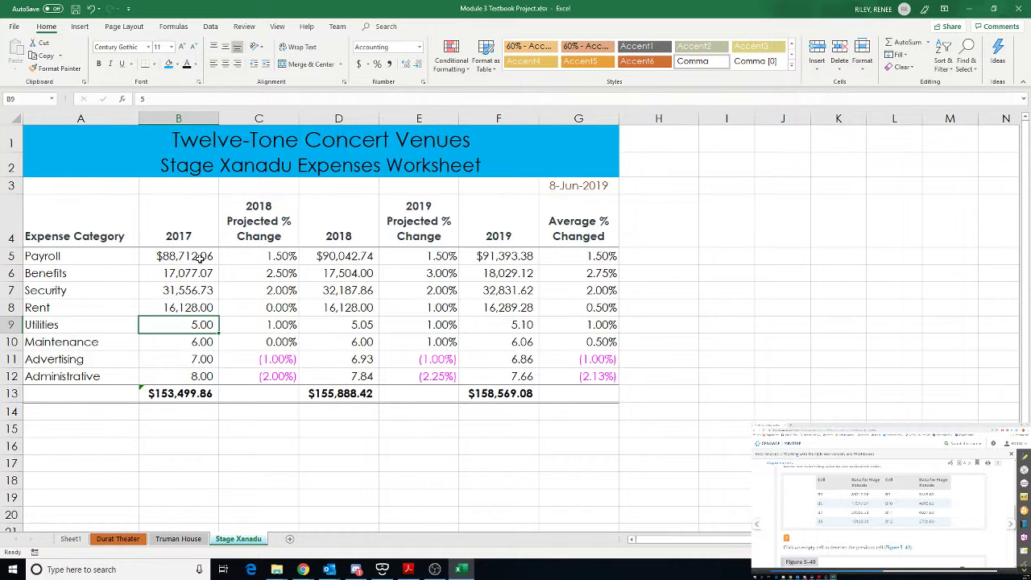
Enter the 2017 amounts 3,449.60 for Utilities in B9 and 4,810.62 for Maintenance in B10.
type("3,449")
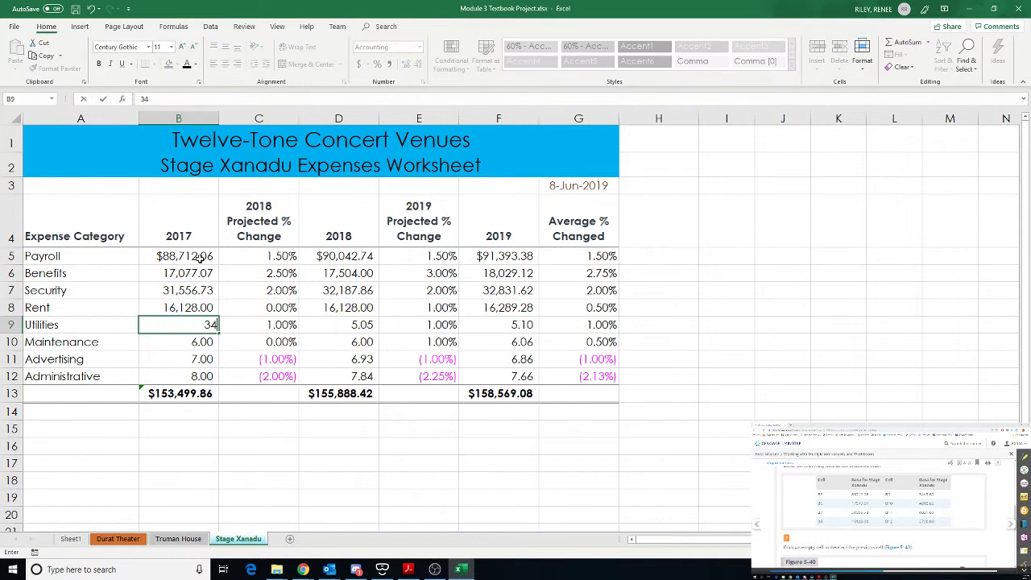
type(".60")
key("Return")
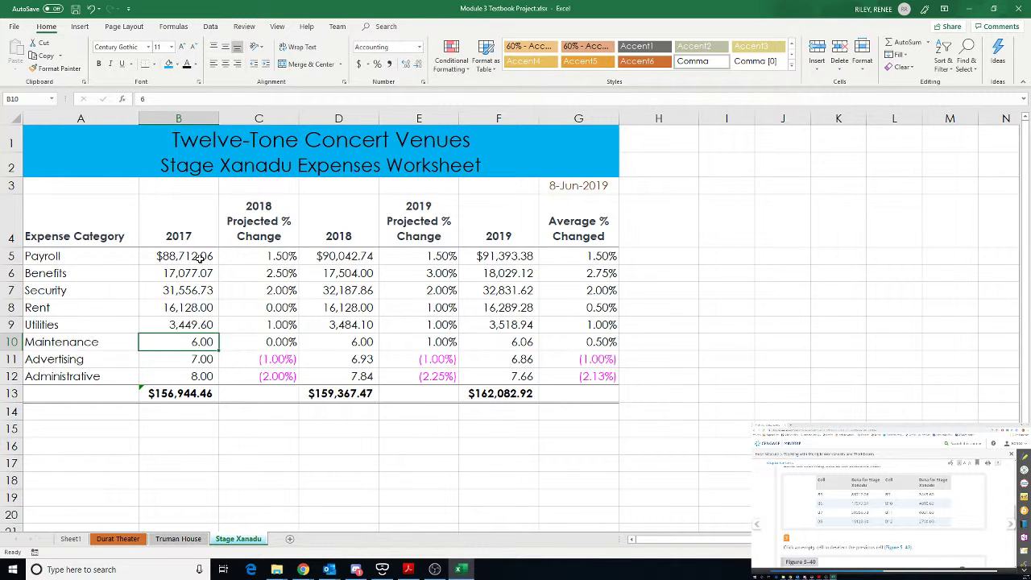
type("4,810.6")
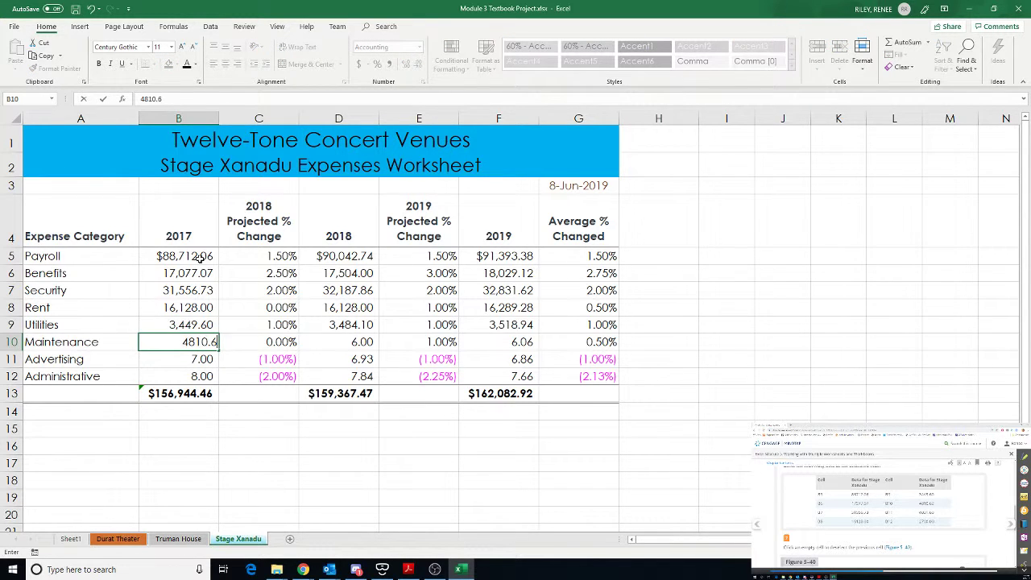
type("2")
key("Return")
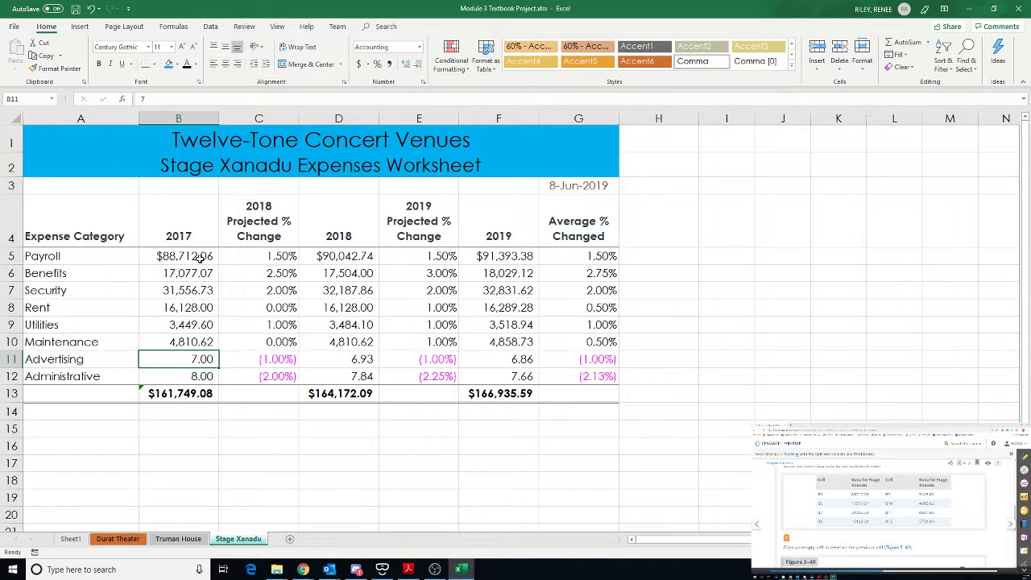
Enter the 2017 amounts 4,031.60 for Advertising in B11 and 2700 for Administrative in B12.
type("4,031.")
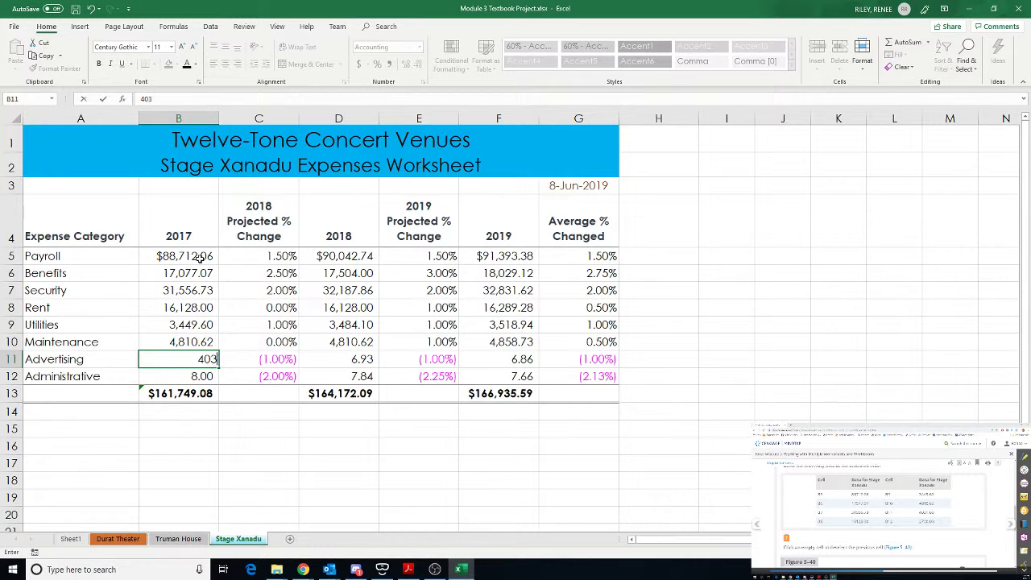
type("6")
key("Return")
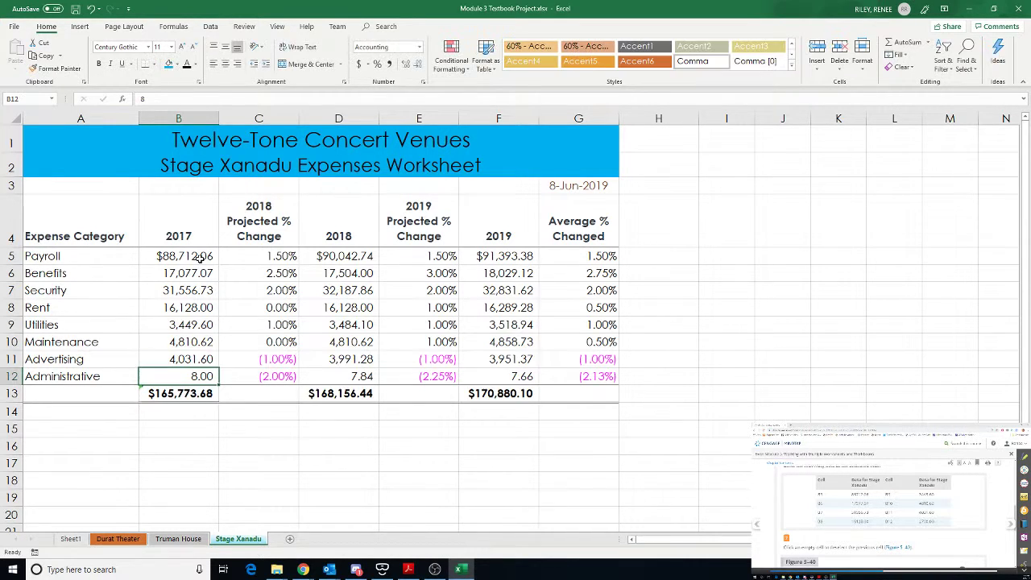
type("2700")
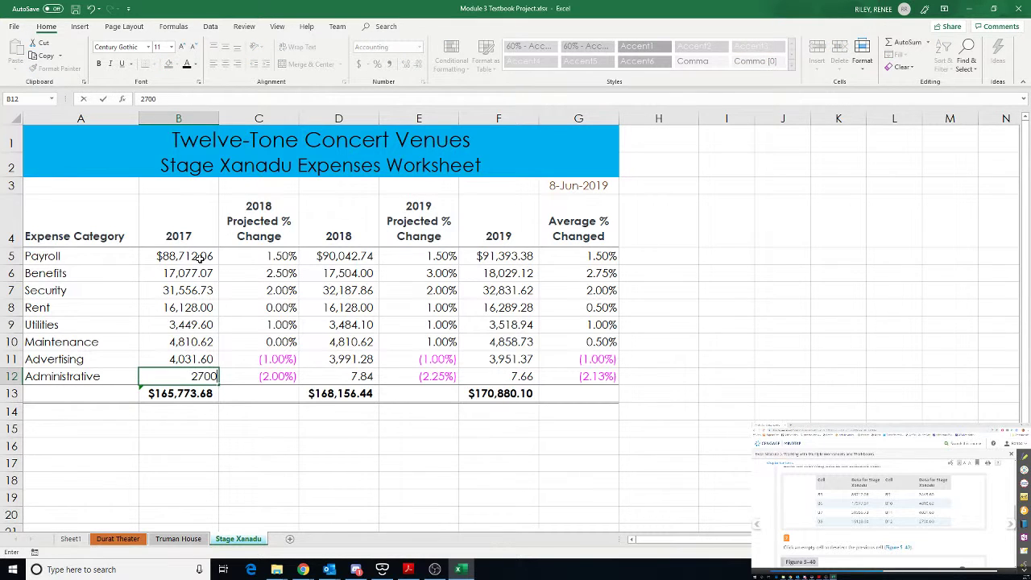
key("Return")
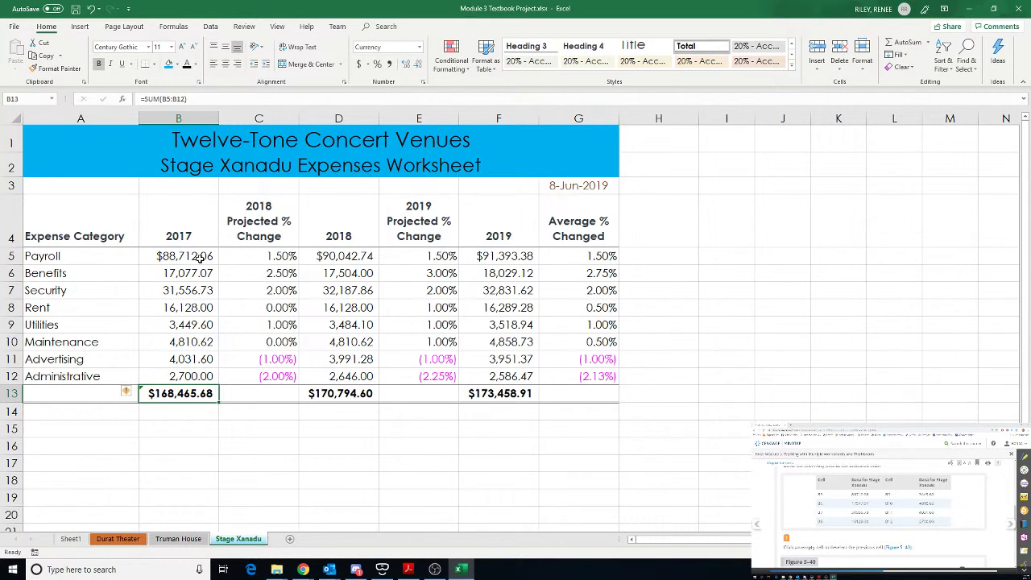
key("Return")
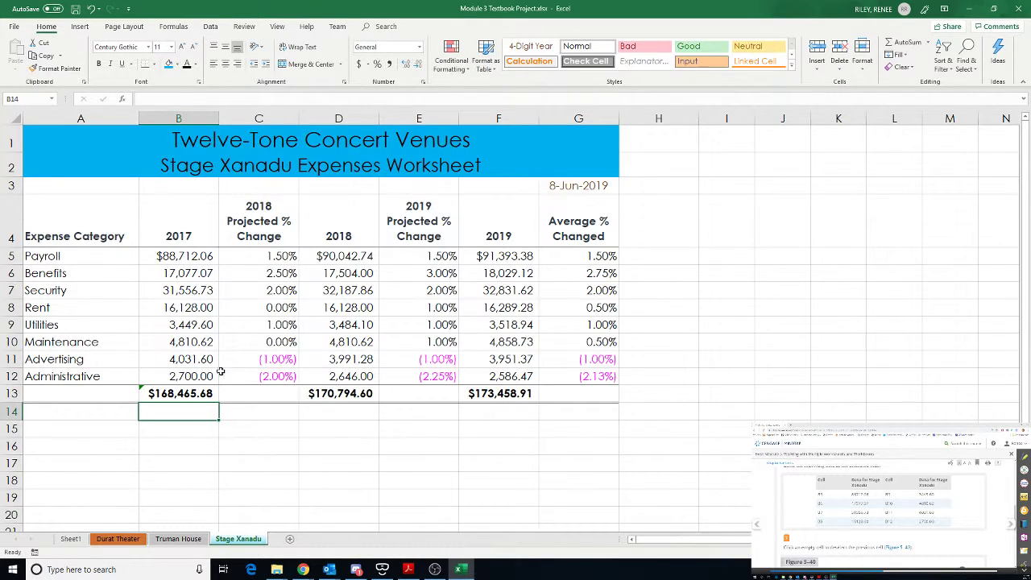
Ignore the omitted adjacent cells error on the 2017 total in B13, finishing on empty cell H10.
left_click(198, 394)
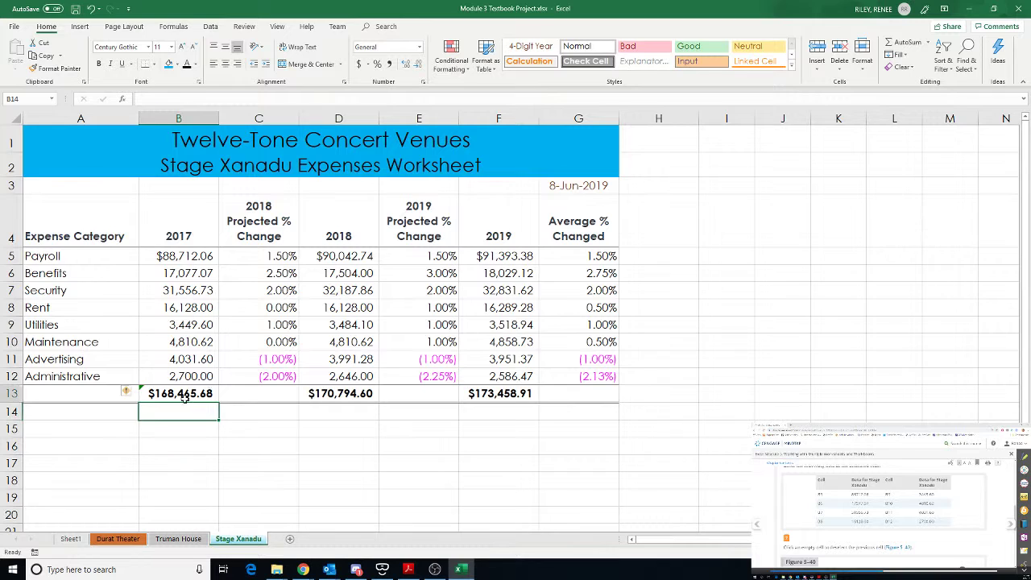
left_click(129, 393)
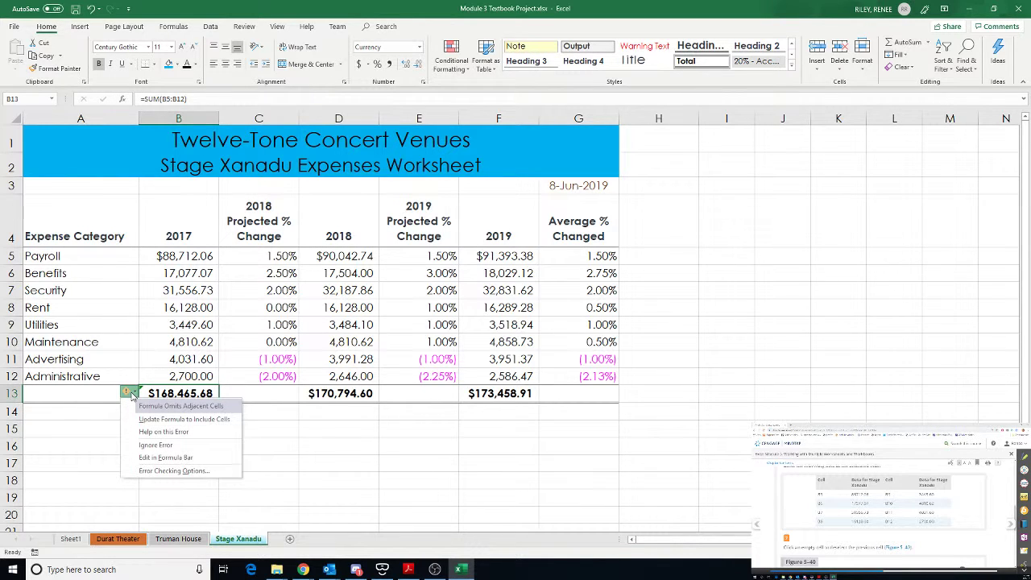
left_click(154, 445)
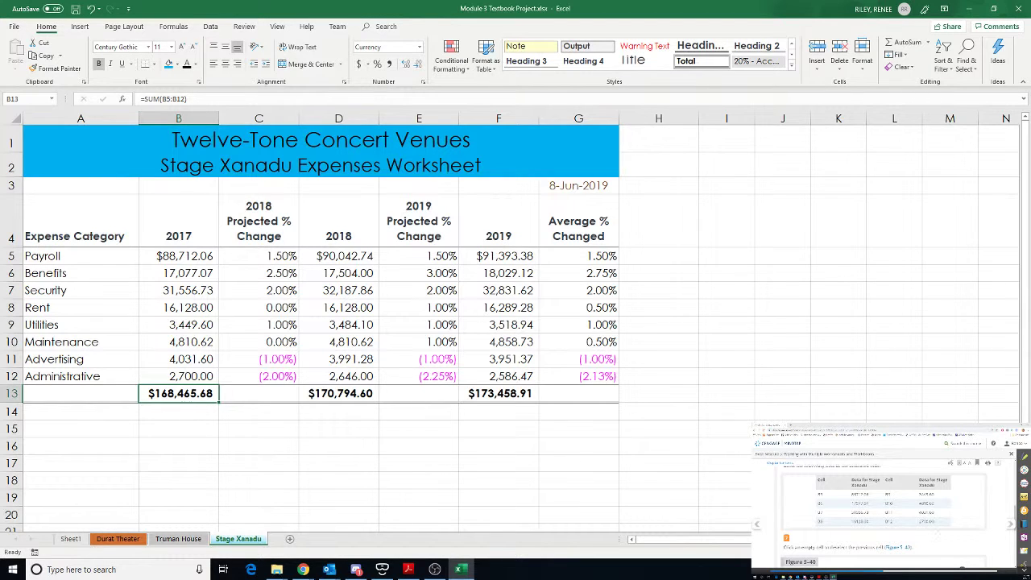
scroll(896, 513, "down", 3)
left_click(653, 347)
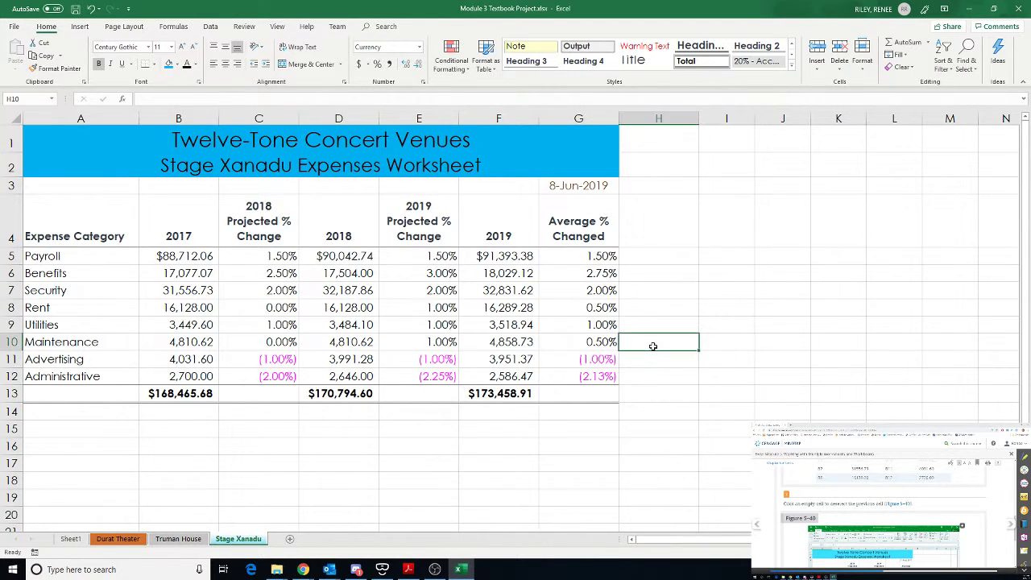
Check the remaining Stage Xanadu instructions in the textbook and save the workbook.
scroll(886, 515, "down", 2)
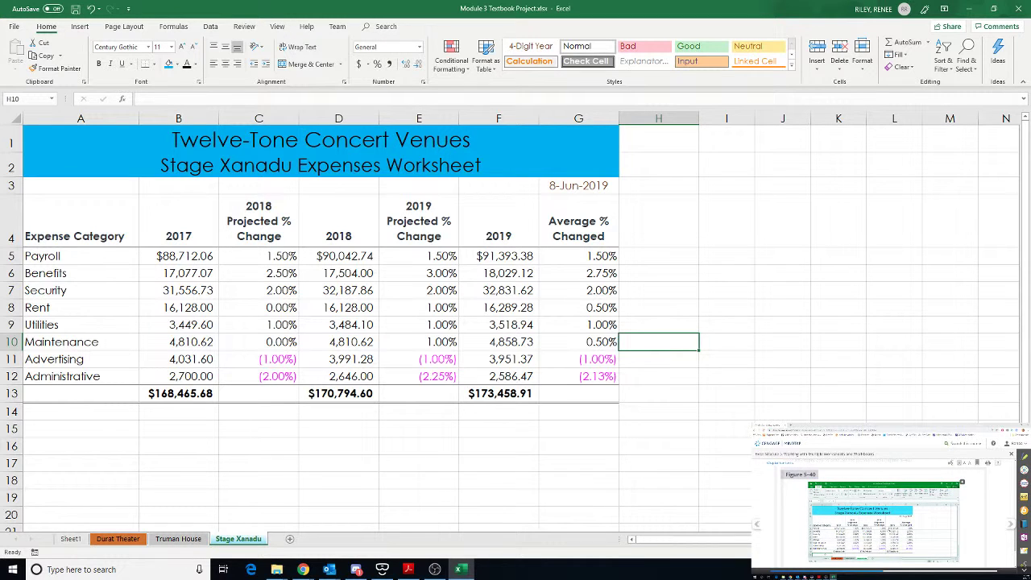
scroll(884, 503, "down", 2)
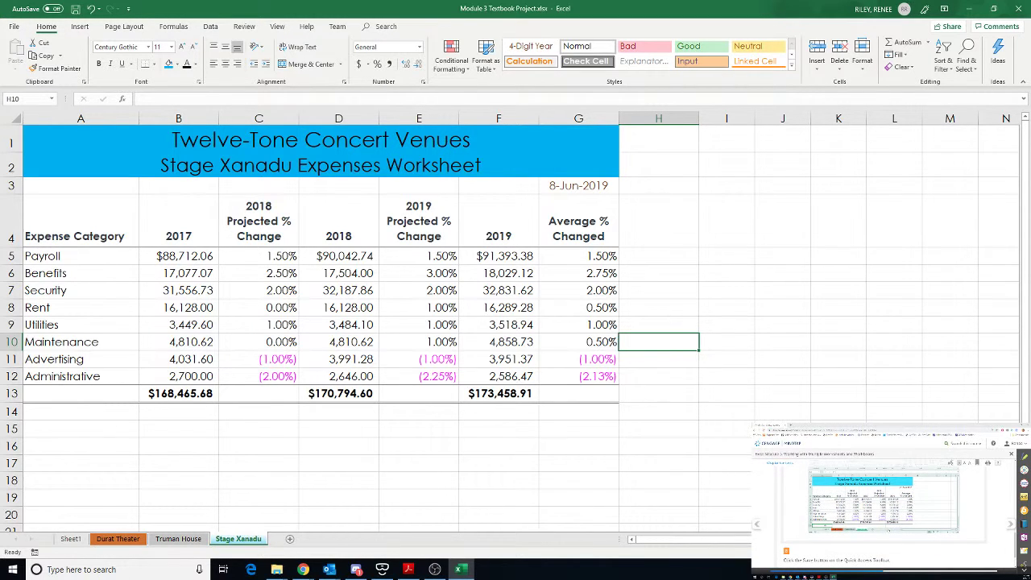
scroll(887, 508, "down", 3)
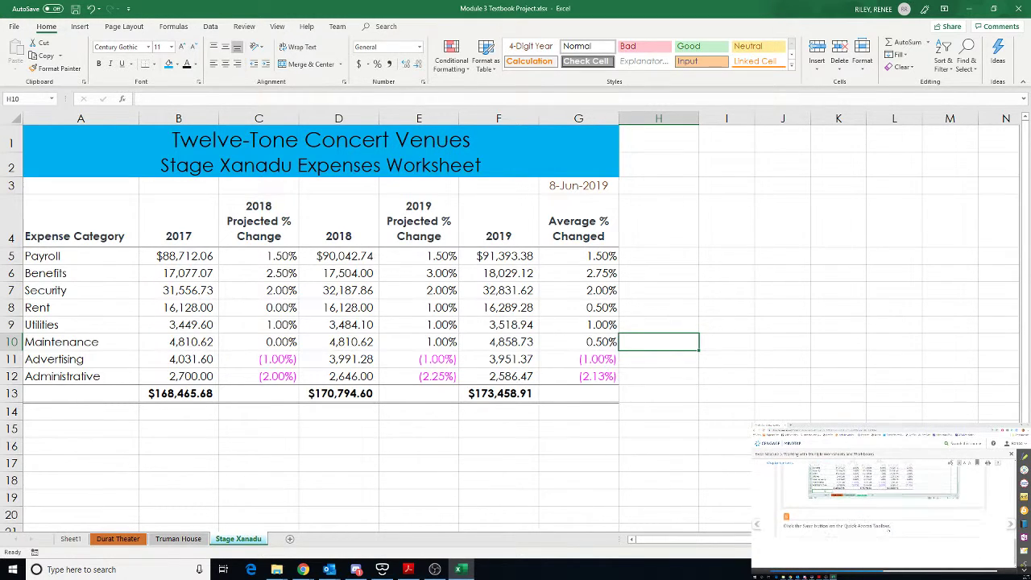
left_click(75, 9)
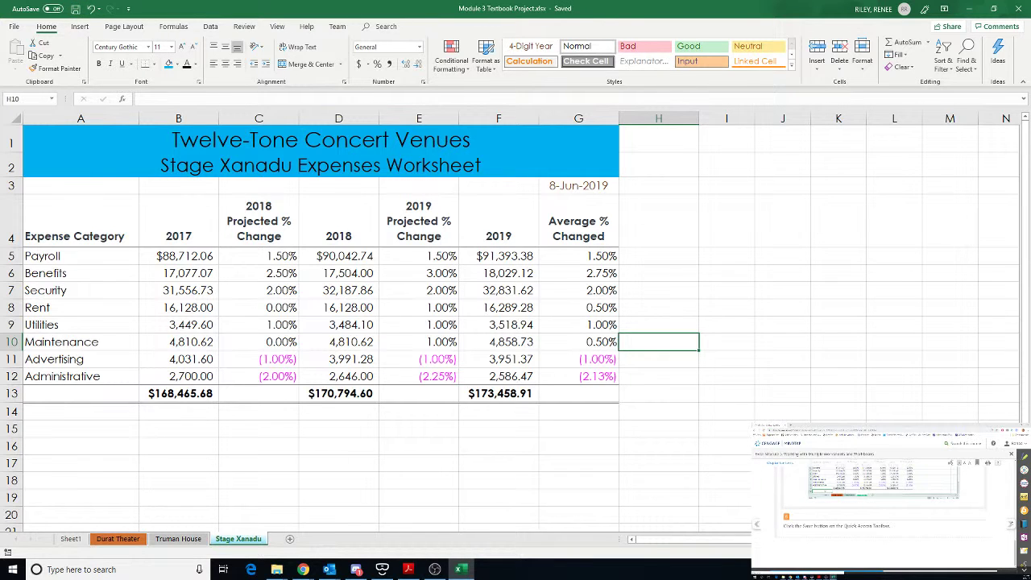
Advance the textbook to the section Referencing Cells across Worksheets.
scroll(886, 507, "down", 3)
scroll(954, 537, "down", 3)
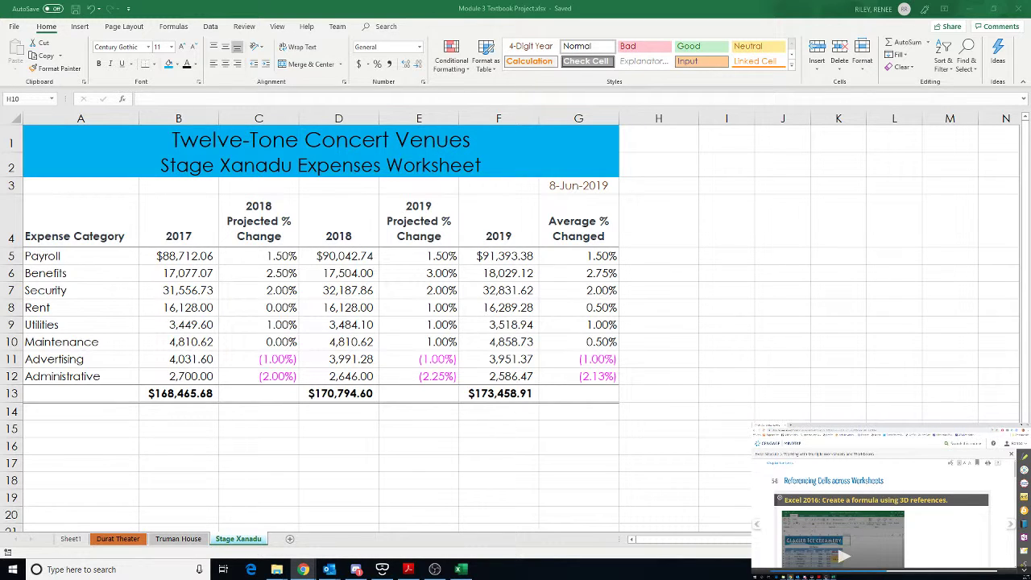
left_click(826, 577)
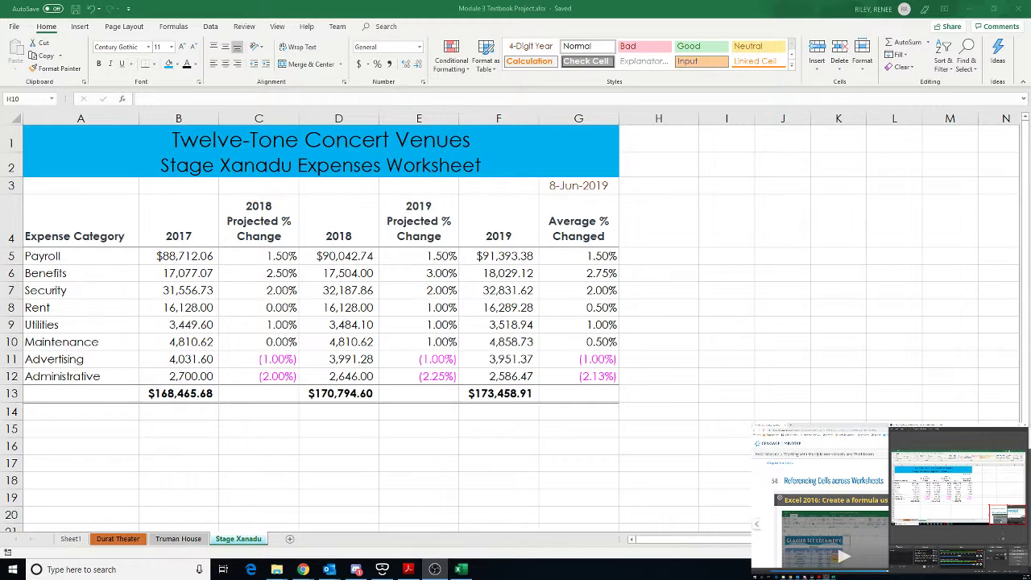